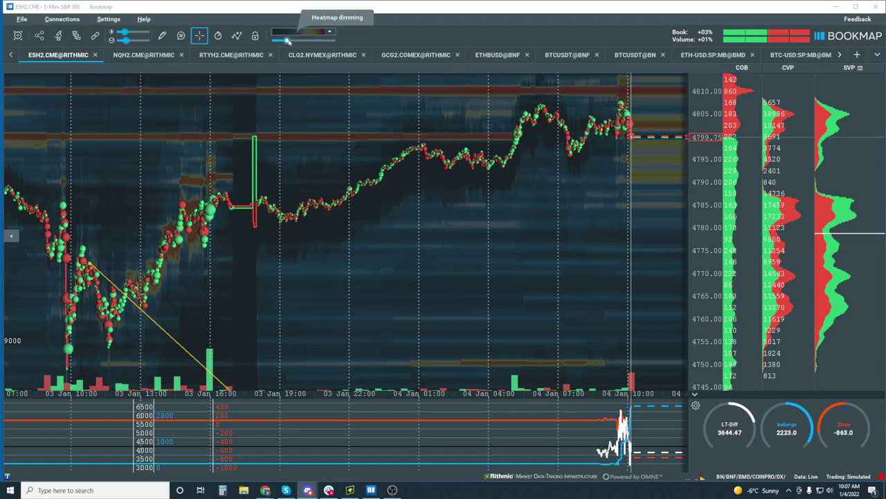
Brighten the ESH2 heatmap to near maximum by sliding the dimming control far left, then far right.
mouse_move(286, 39)
left_mouse_down()
mouse_move(273, 40)
mouse_move(341, 47)
mouse_move(275, 43)
left_mouse_up()
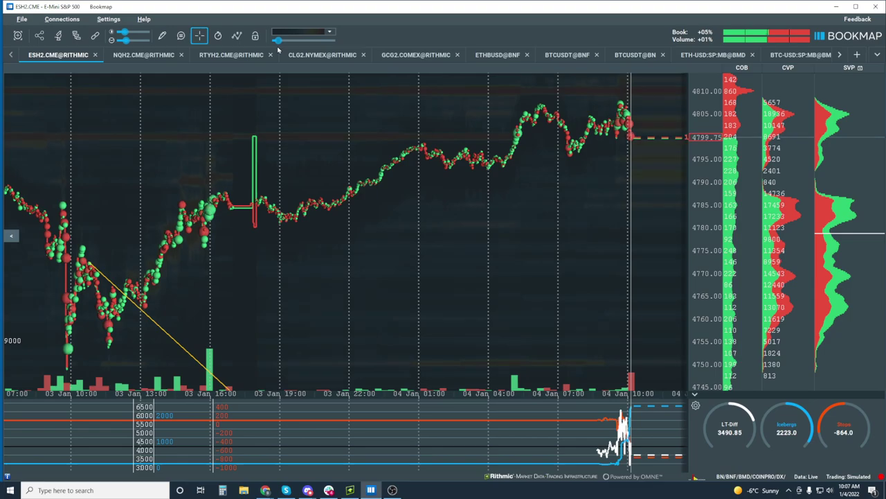
left_click_drag(278, 48, 291, 48)
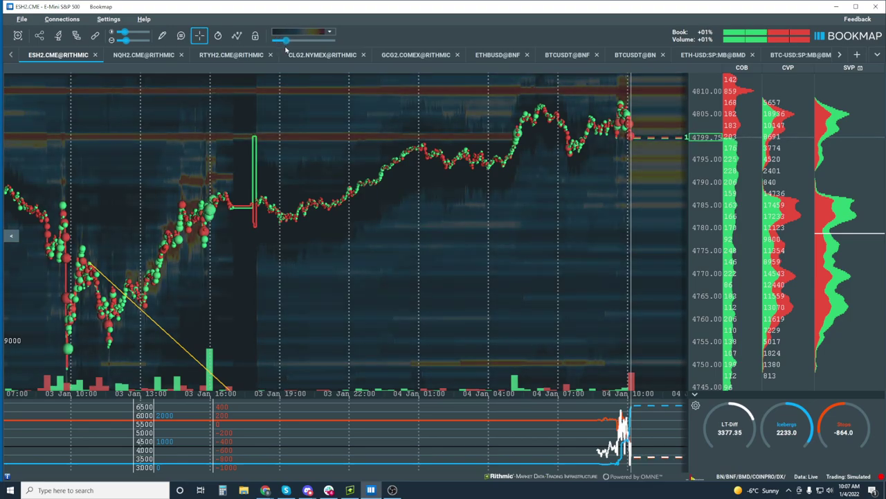
left_click_drag(285, 48, 333, 49)
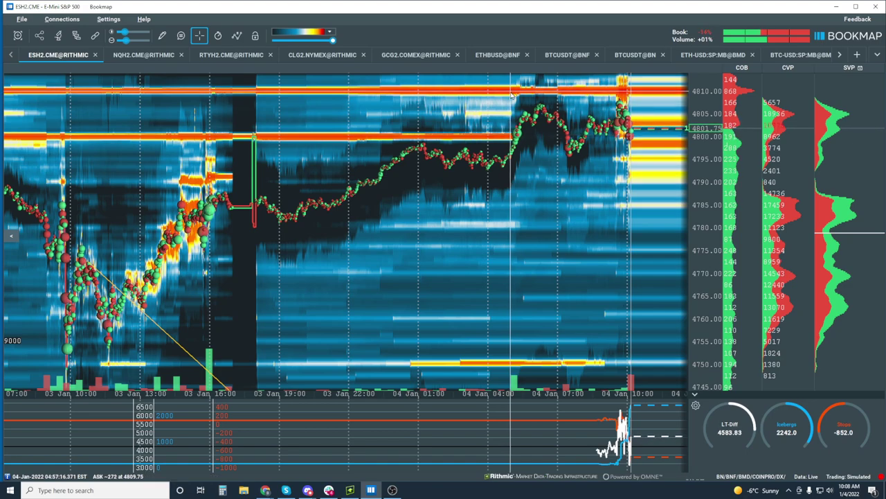
scroll(512, 94, "up", 5)
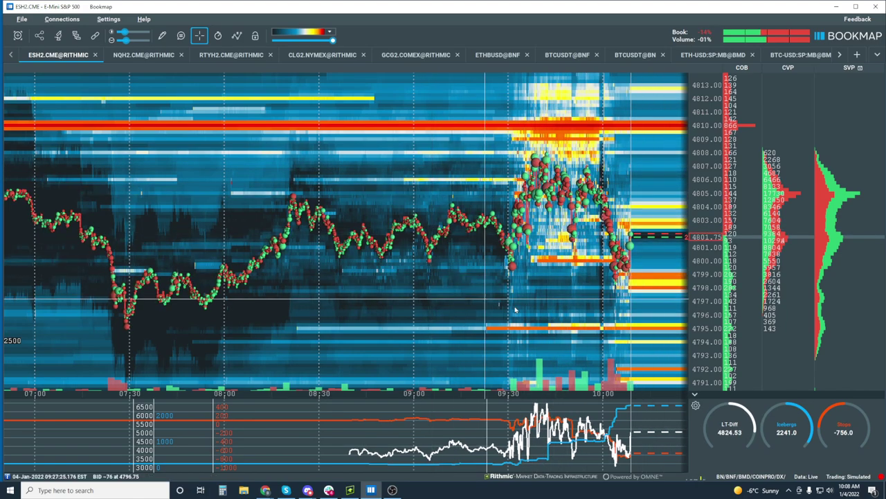
scroll(457, 213, "down", 3)
scroll(460, 213, "down", 5)
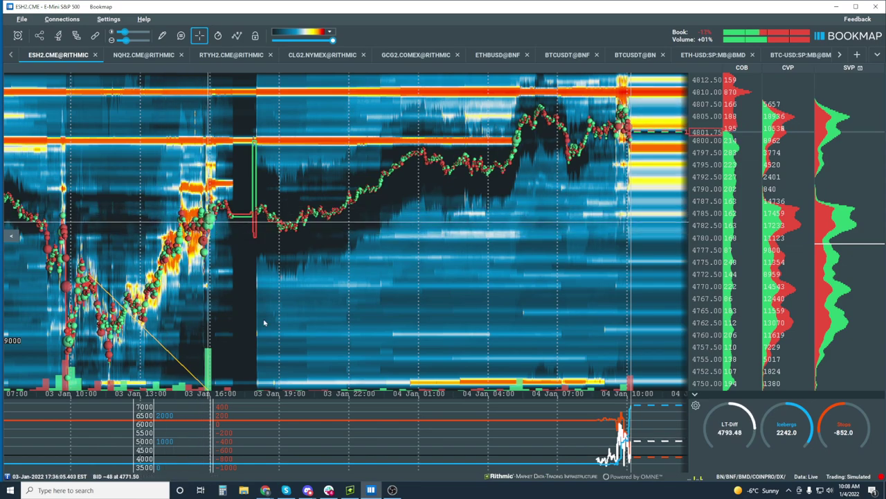
Bring Rithmic Trader Pro forward and narrow the 15-minute chart to reveal the Daily and Hourly charts.
left_click(354, 490)
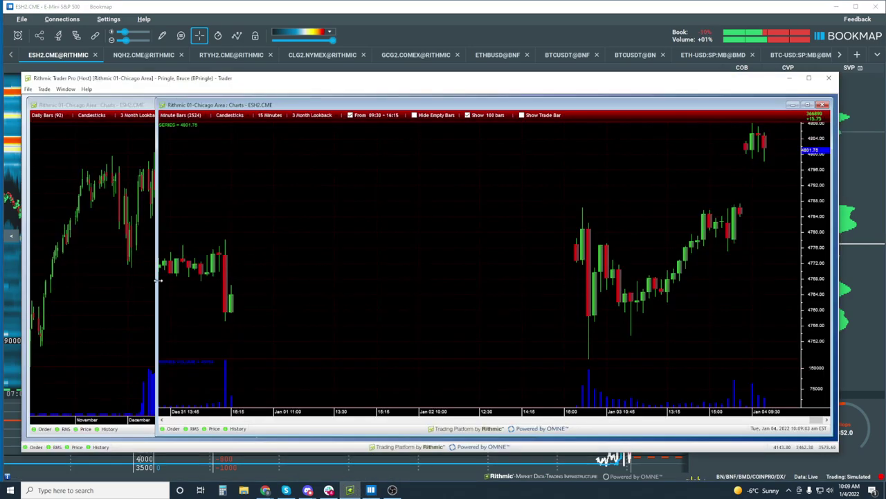
left_click_drag(158, 280, 543, 268)
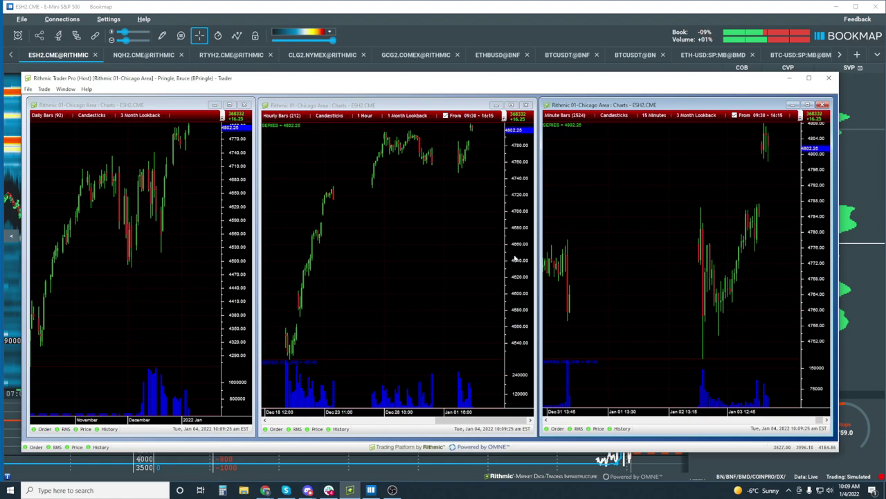
left_click(199, 135)
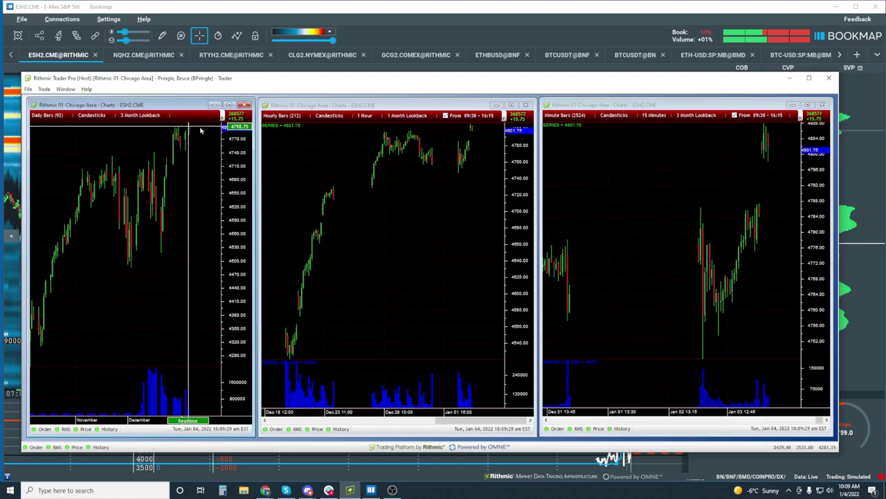
left_click(142, 125)
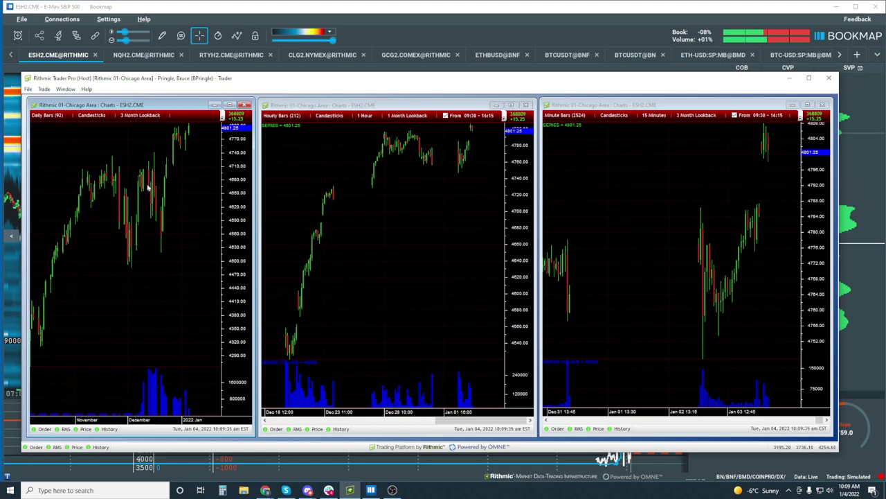
left_click(139, 133)
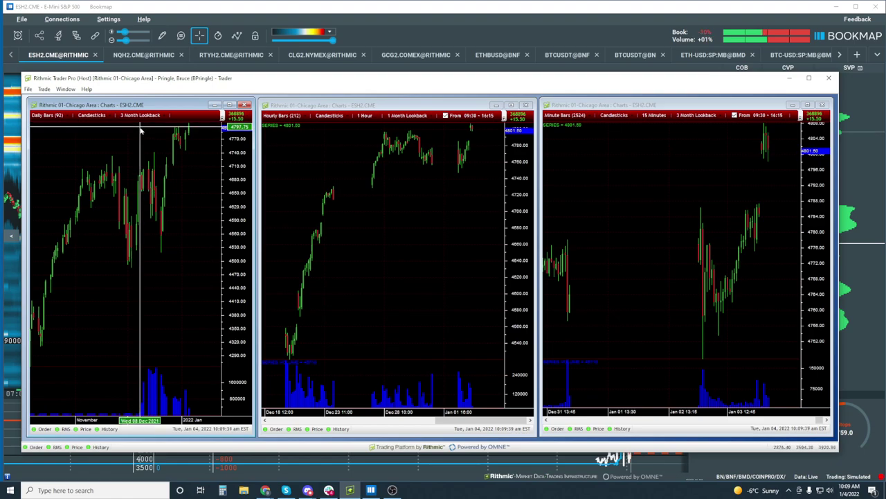
left_click(140, 132)
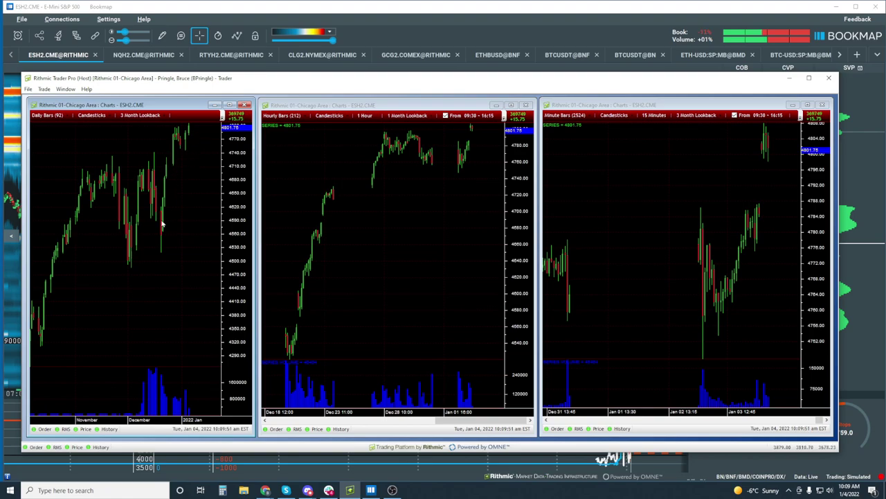
left_click(147, 151)
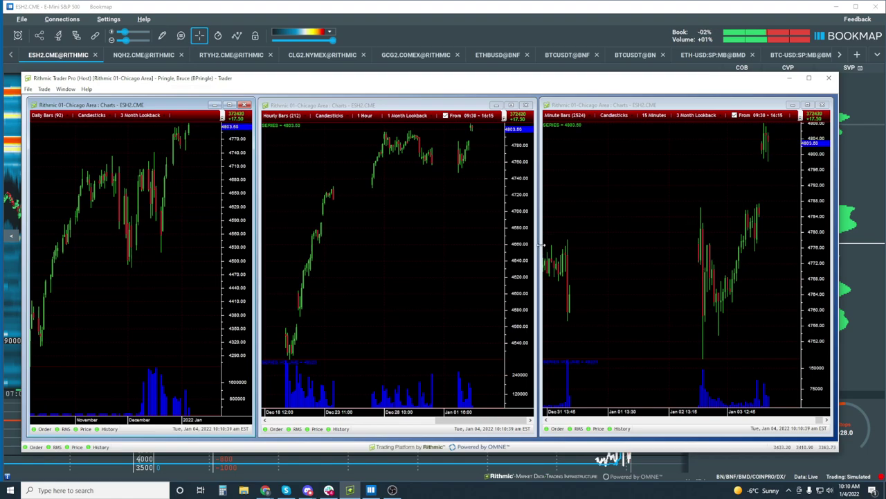
Widen the 15-minute ESH2 chart leftward over the Daily and Hourly charts.
left_click_drag(542, 245, 129, 224)
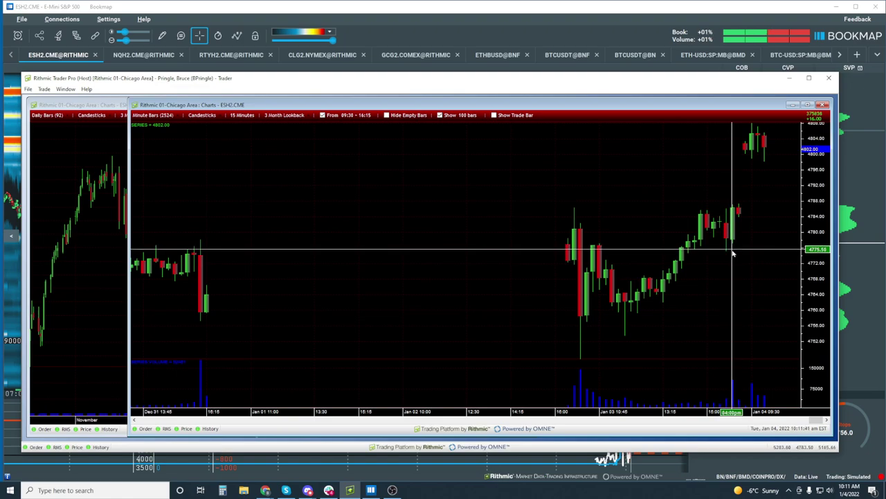
Toggle the 15-minute chart's crosshair off and back on, then switch back to the Bookmap heatmap.
left_click(694, 247)
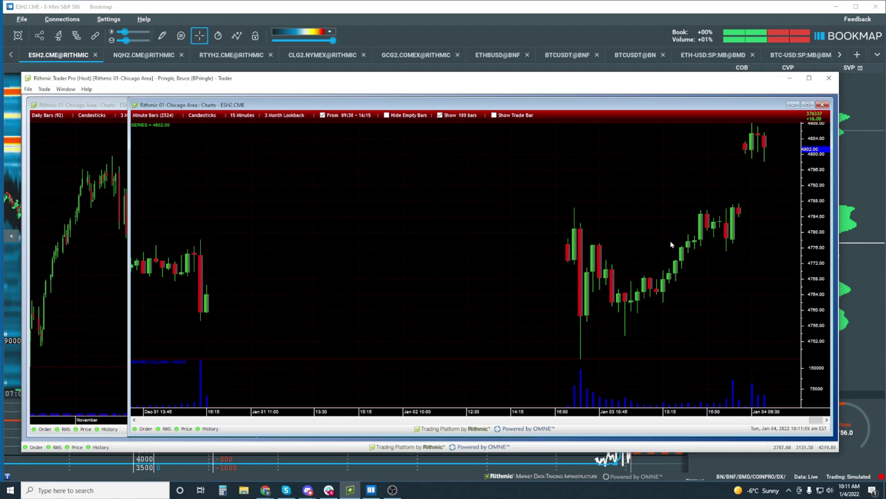
left_click(730, 210)
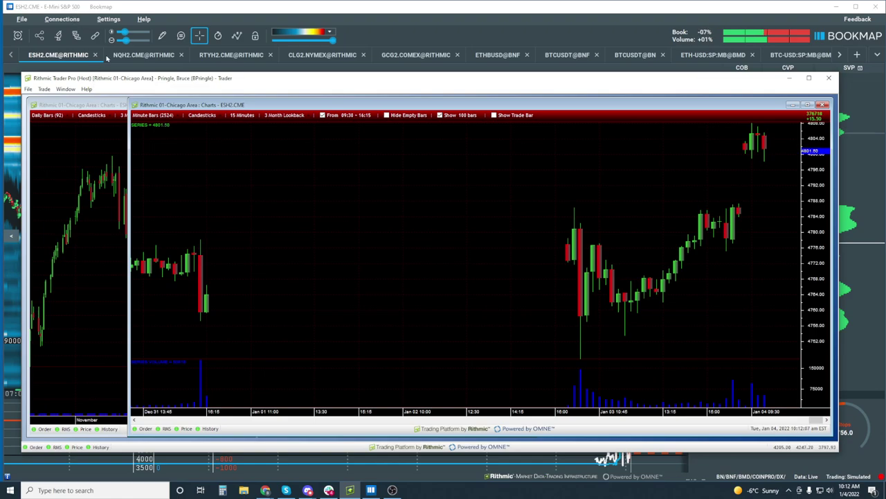
left_click(107, 58)
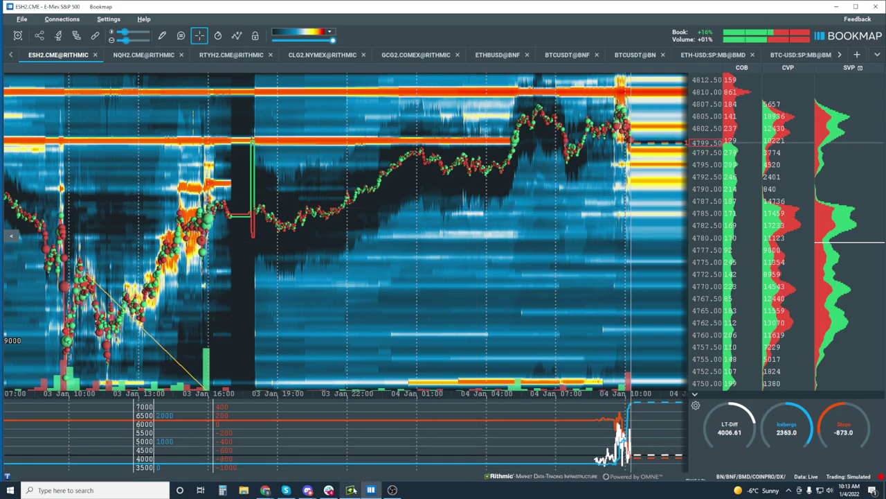
Bring the Rithmic ESH2 charts forward and hide the crosshair on the 15-minute chart.
left_click(350, 490)
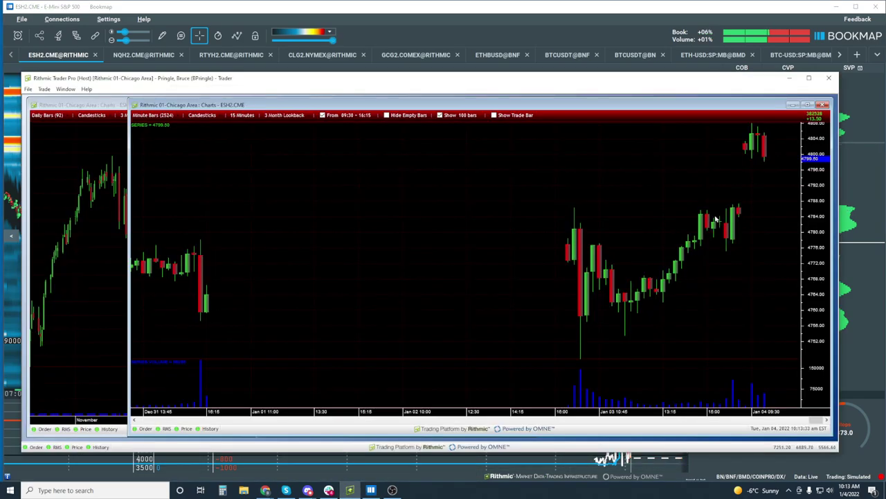
left_click(627, 244)
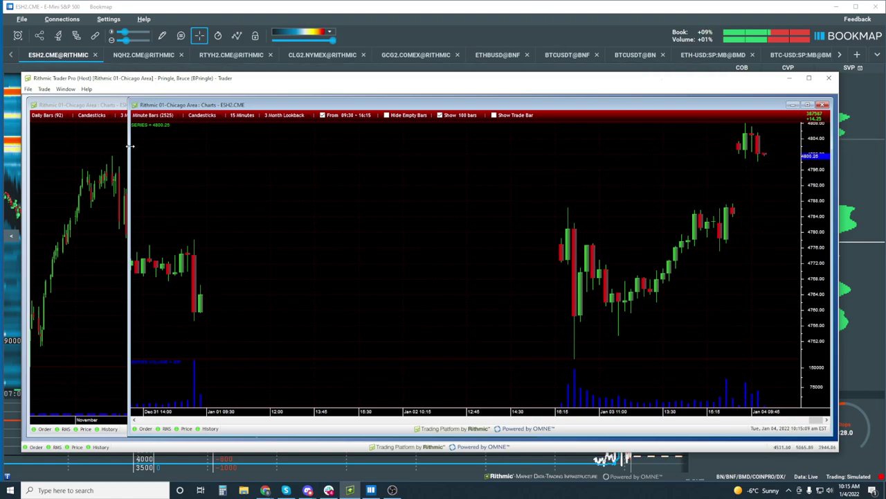
Narrow the 15-minute chart to reveal the Daily and Hourly charts, then minimize Rithmic Trader Pro.
left_click_drag(130, 146, 541, 171)
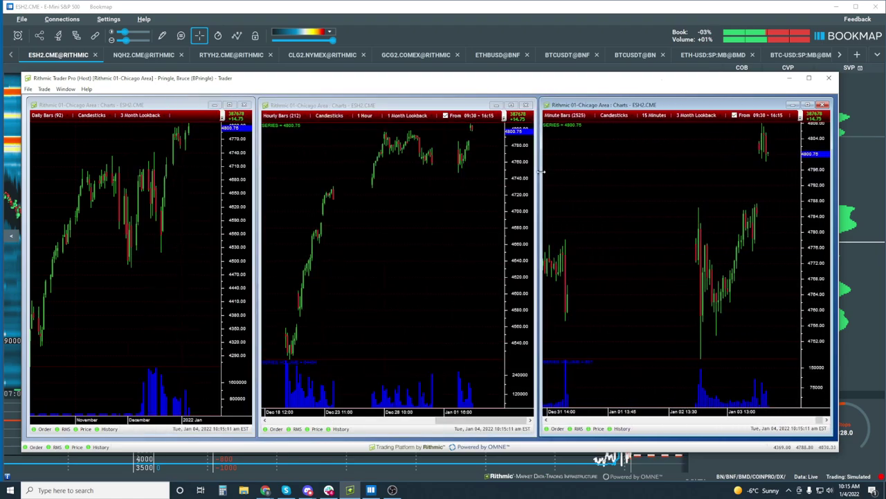
left_click(556, 10)
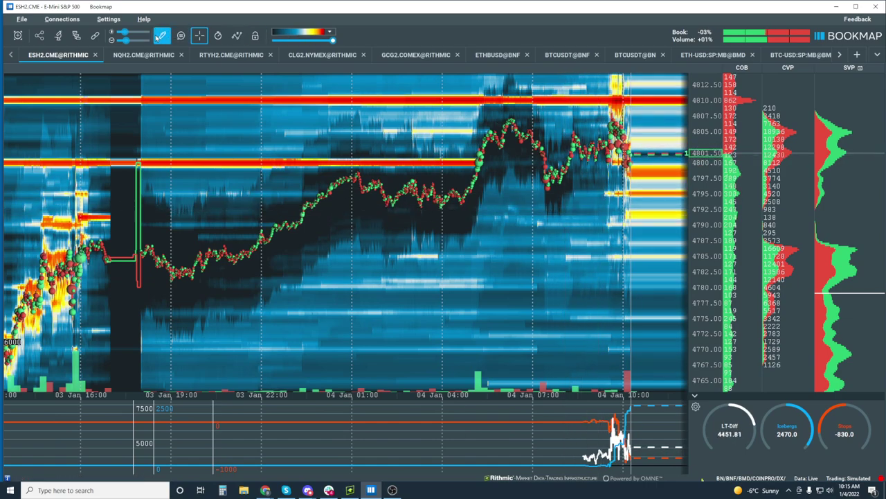
Draw a rising extended-ray trendline from the 16:00 low across the heatmap.
left_click(159, 36)
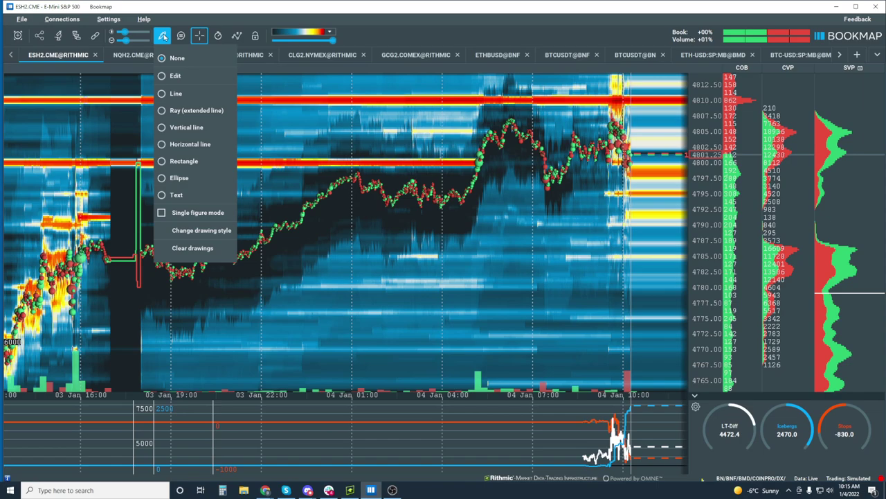
left_click(196, 111)
scroll(118, 341, "down", 3)
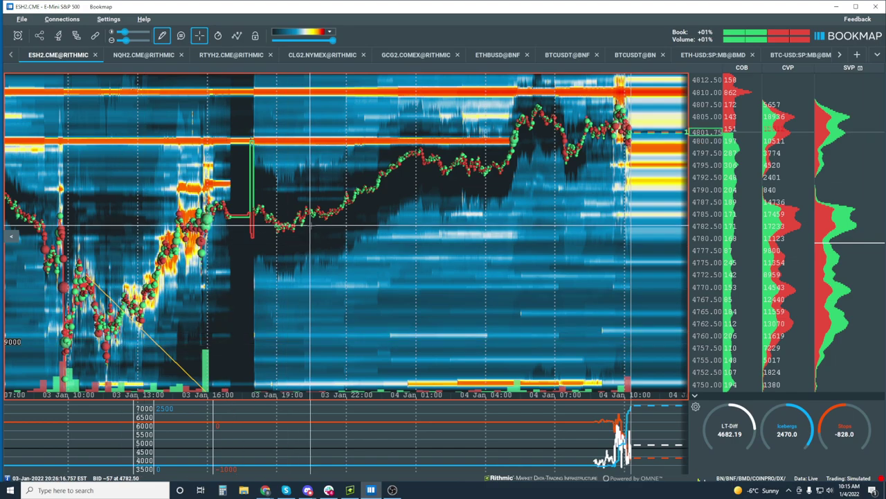
left_click(203, 252)
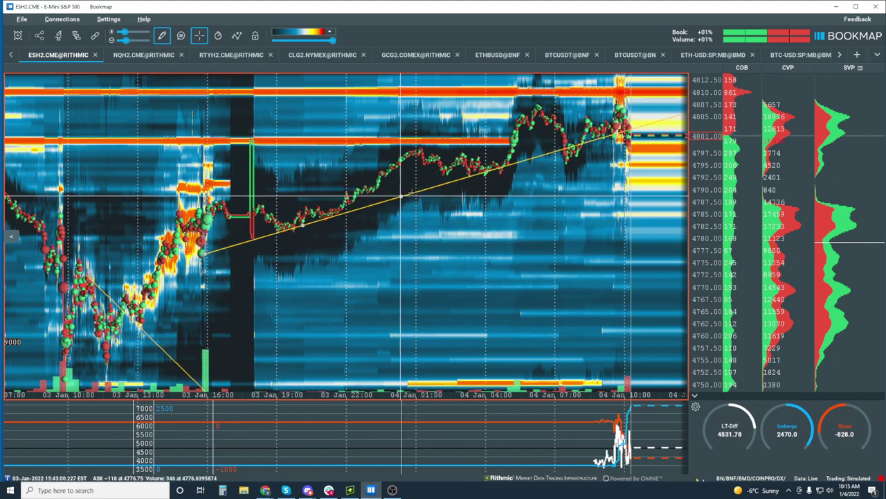
left_click(314, 226)
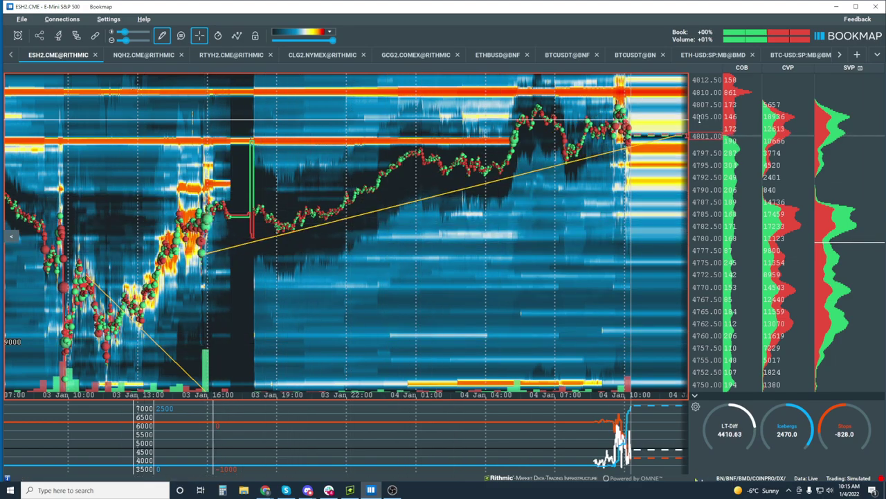
Add a horizontal line at the 4807.50 peak and leave line-drawing mode.
scroll(423, 199, "up", 3)
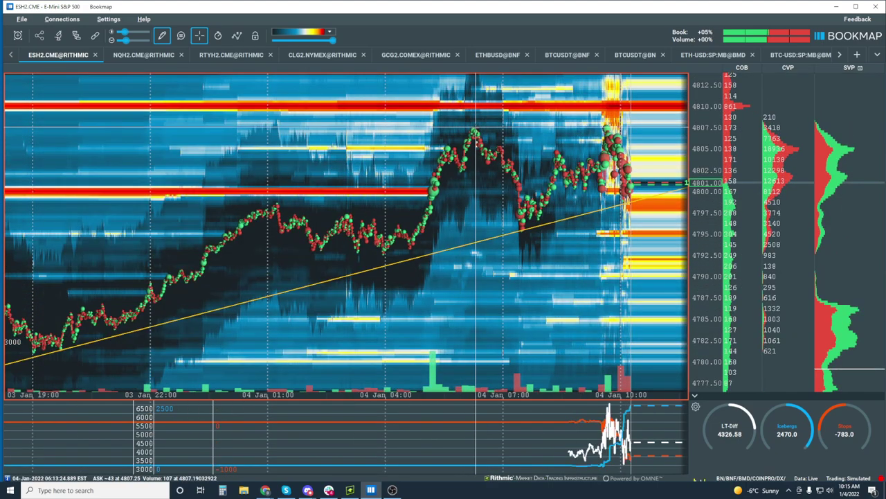
left_click(471, 128)
left_click(625, 123)
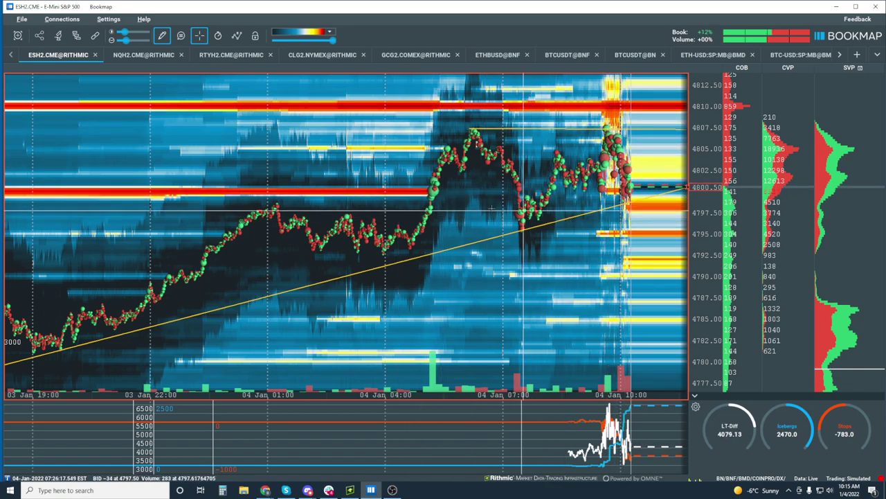
left_click(162, 36)
left_click(169, 58)
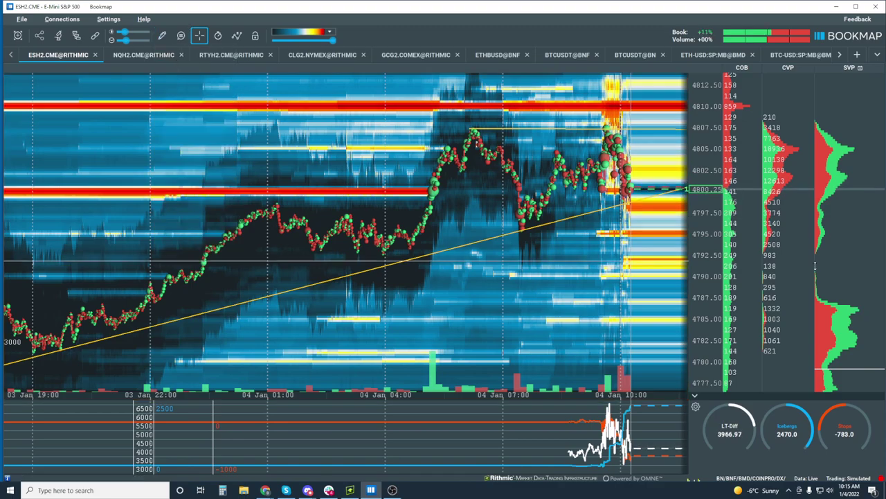
Zoom the heatmap into roughly 10:04–10:18 around the 4800 price level.
scroll(552, 235, "up", 2)
scroll(553, 235, "up", 3)
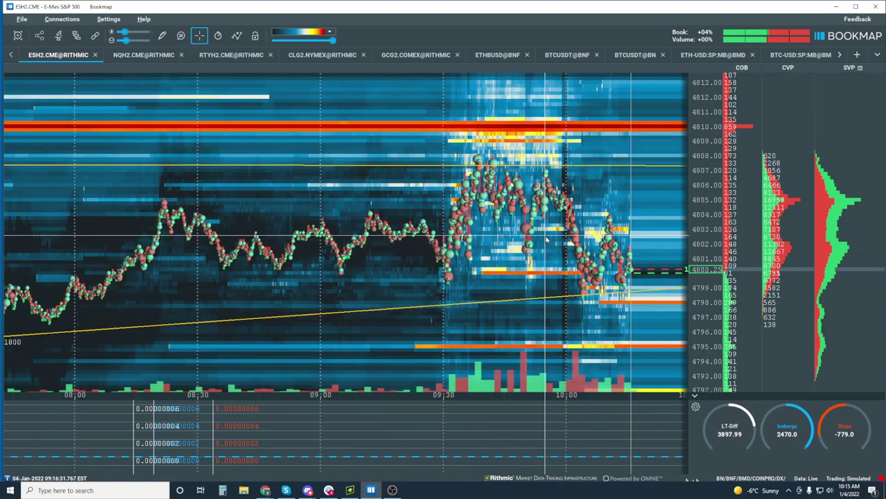
scroll(717, 201, "down", 2)
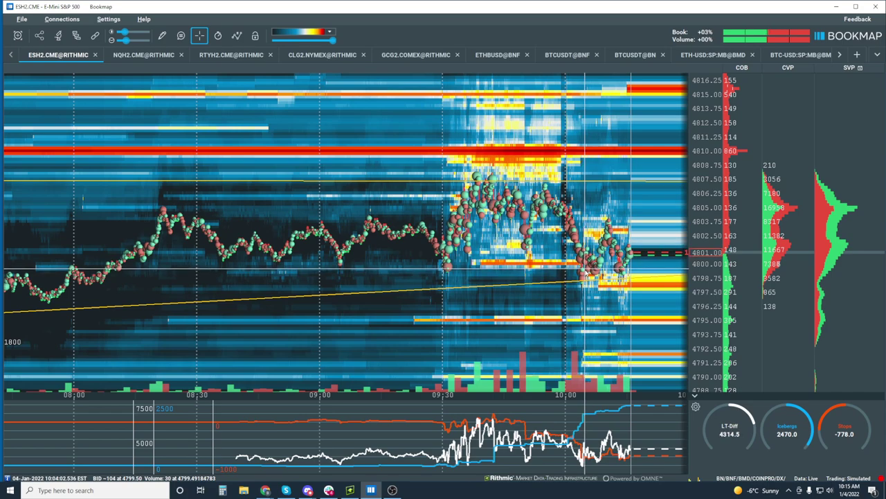
scroll(588, 272, "up", 1)
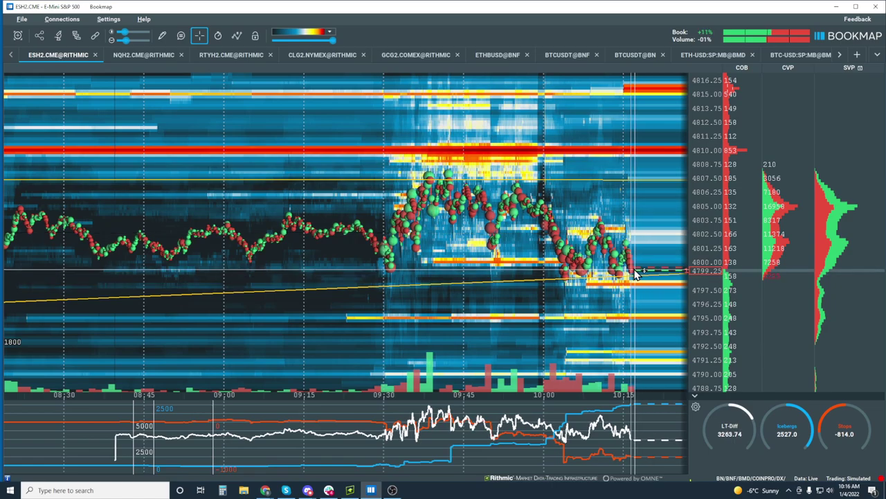
scroll(616, 253, "up", 5)
scroll(614, 256, "up", 2)
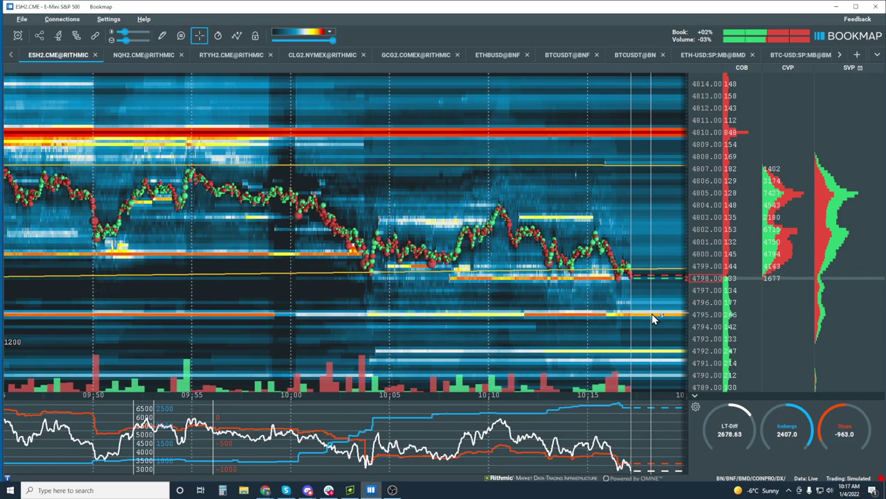
scroll(607, 236, "up", 5)
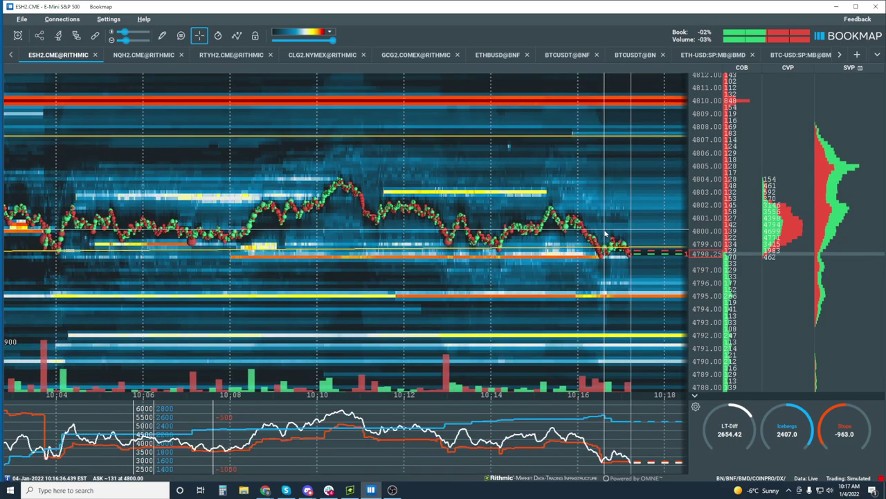
scroll(705, 257, "up", 2)
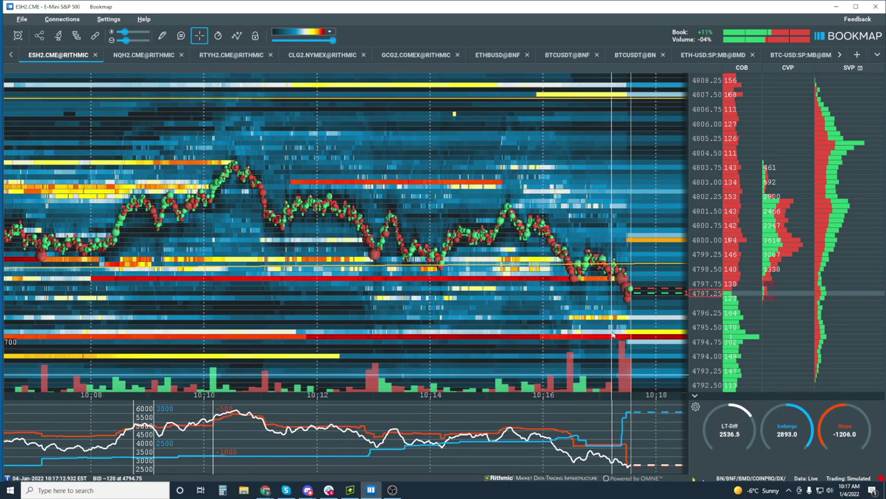
scroll(568, 238, "up", 5)
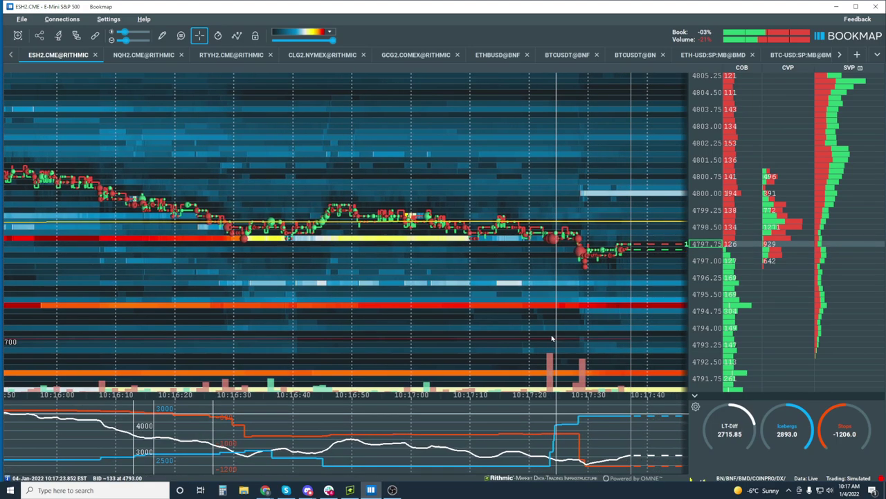
scroll(550, 241, "down", 5)
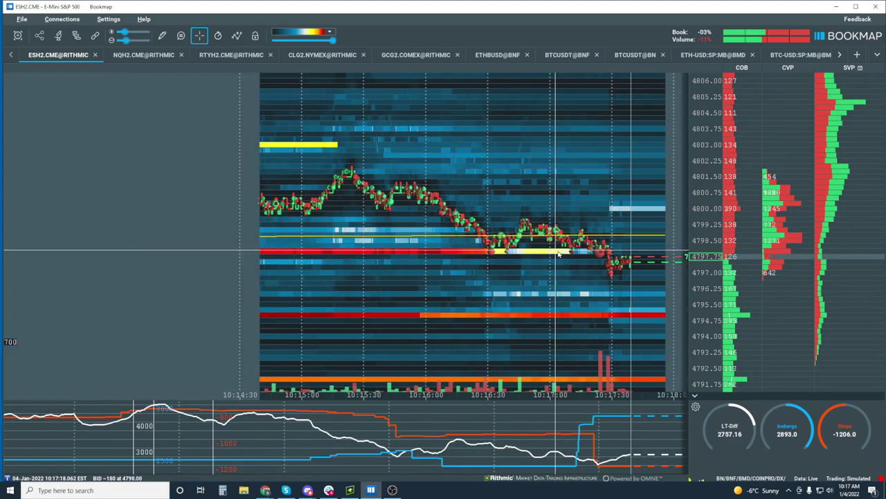
scroll(570, 272, "down", 3)
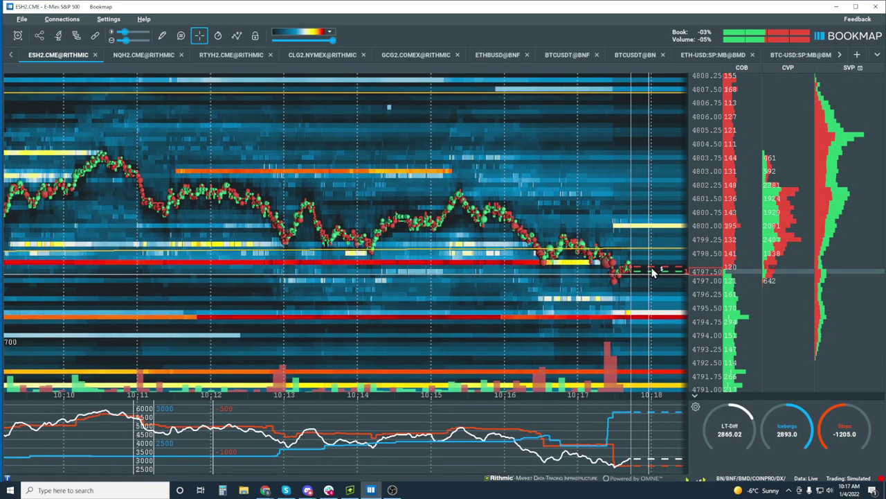
scroll(569, 256, "down", 4)
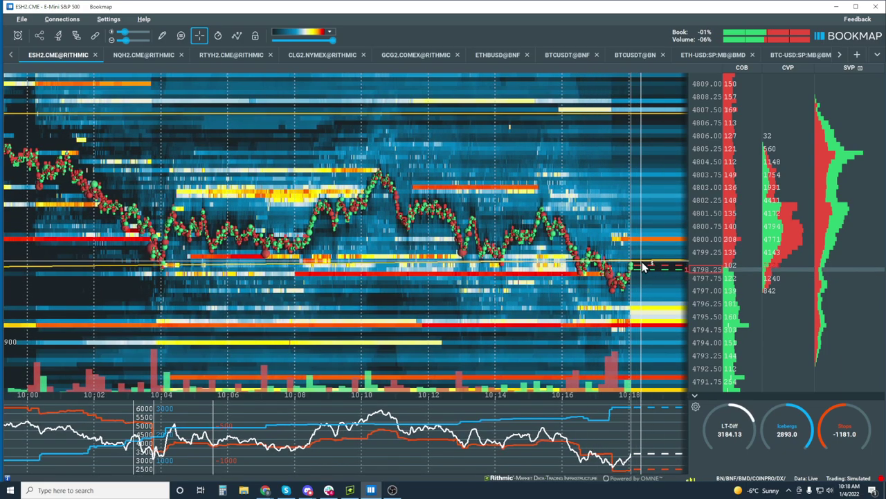
scroll(618, 240, "up", 2)
scroll(623, 246, "up", 2)
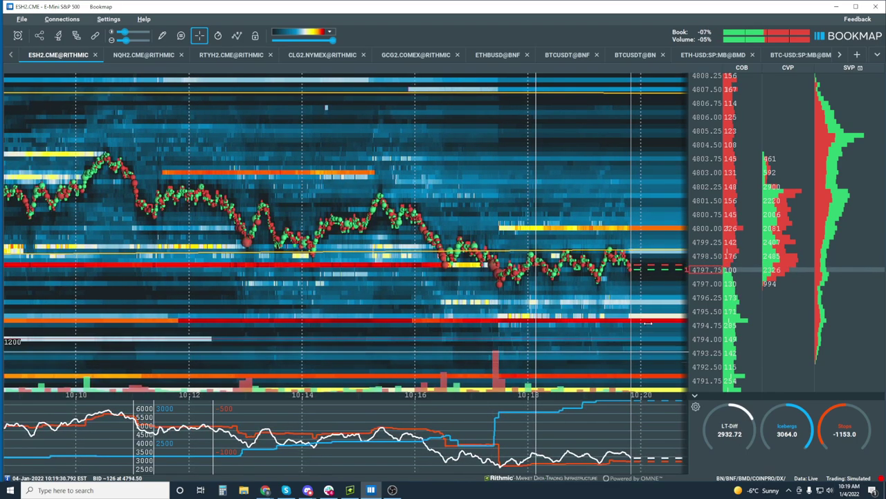
Zoom the heatmap's time axis out to cover roughly 10:00–10:21.
scroll(675, 281, "up", 3)
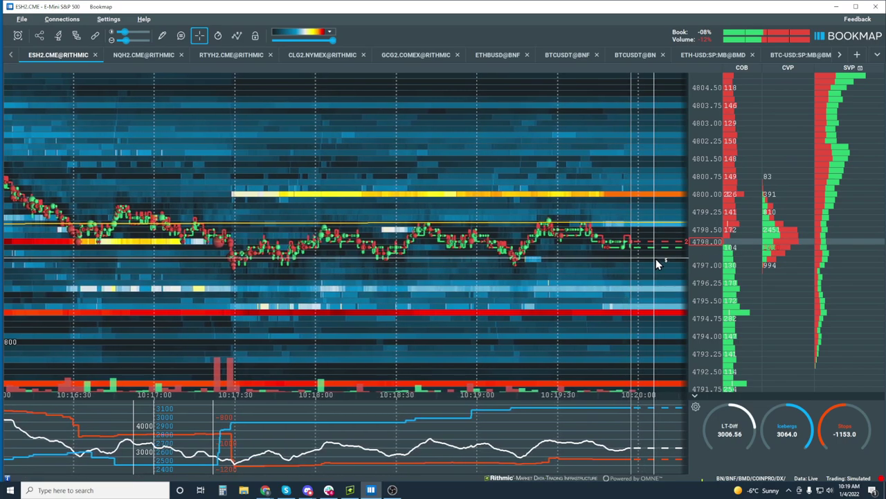
scroll(655, 258, "down", 2)
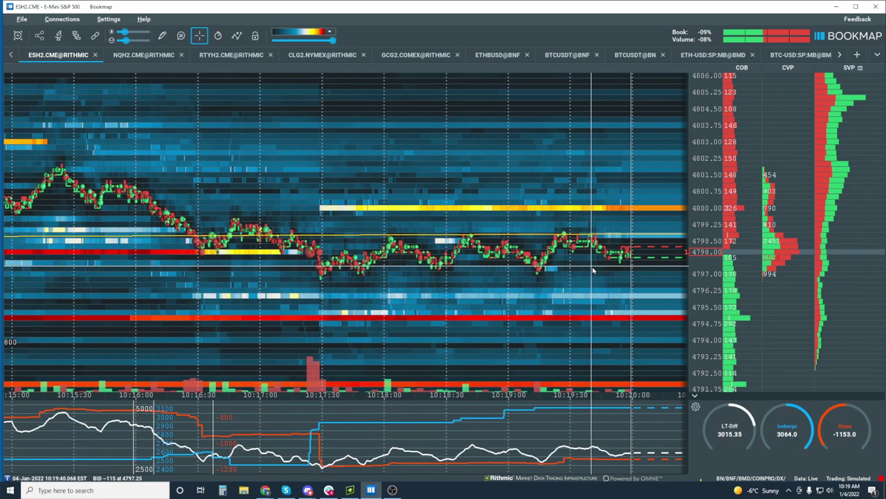
scroll(592, 270, "down", 4)
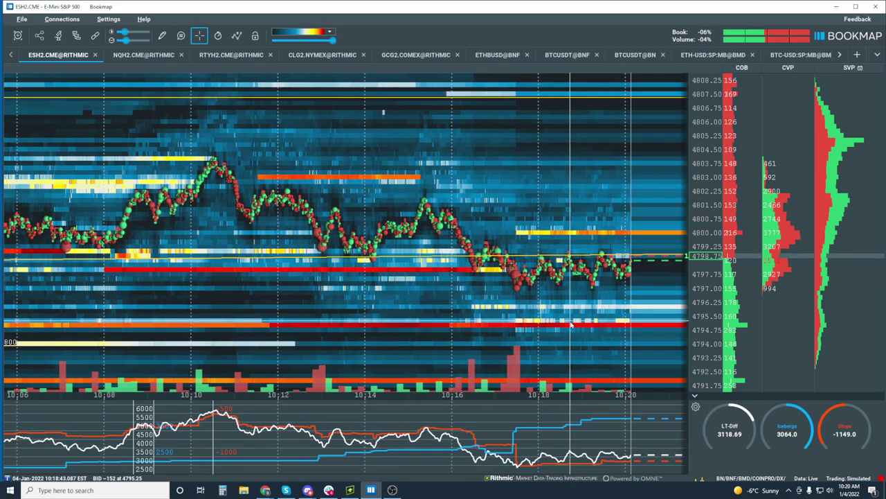
scroll(607, 257, "up", 4)
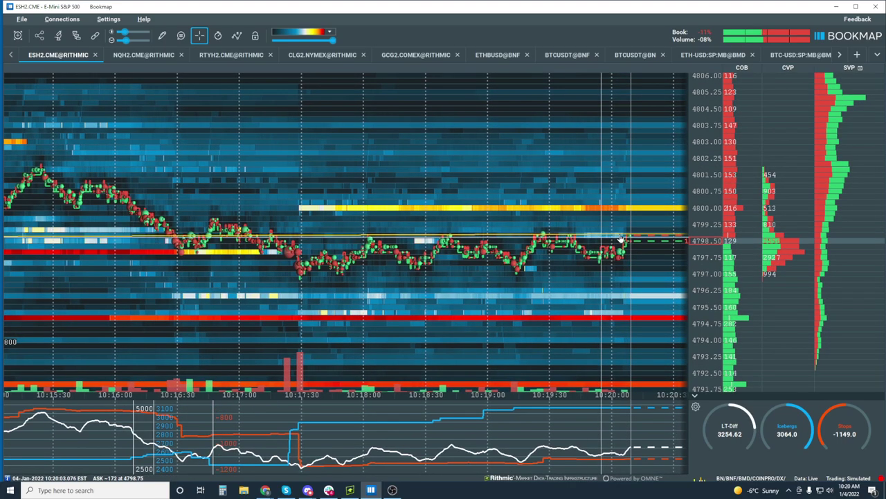
scroll(612, 257, "up", 3)
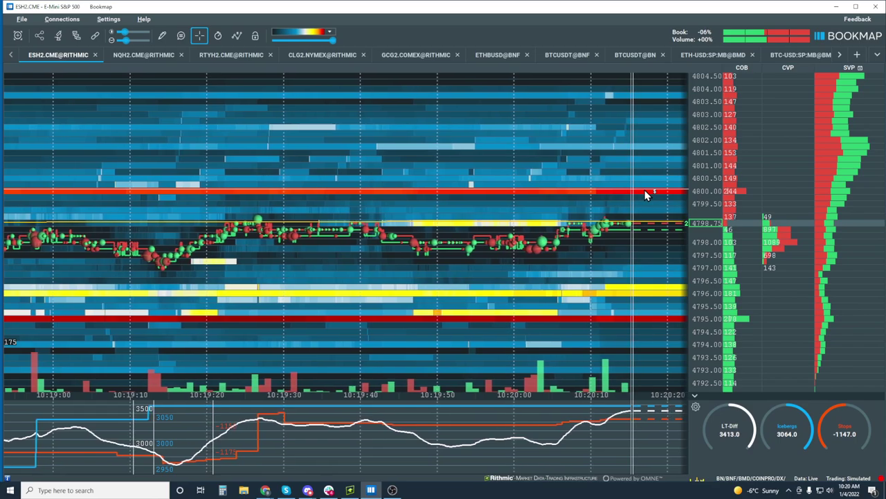
scroll(647, 193, "down", 3)
scroll(487, 288, "down", 2)
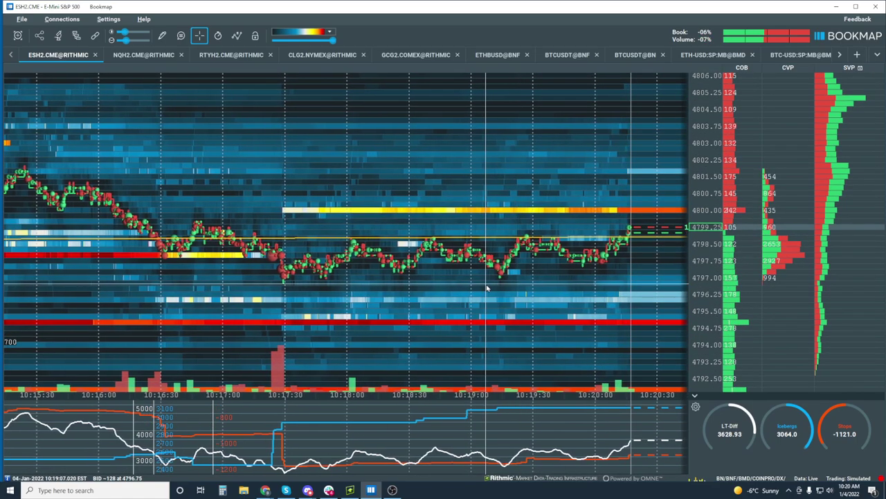
scroll(487, 288, "down", 1)
scroll(487, 288, "up", 1)
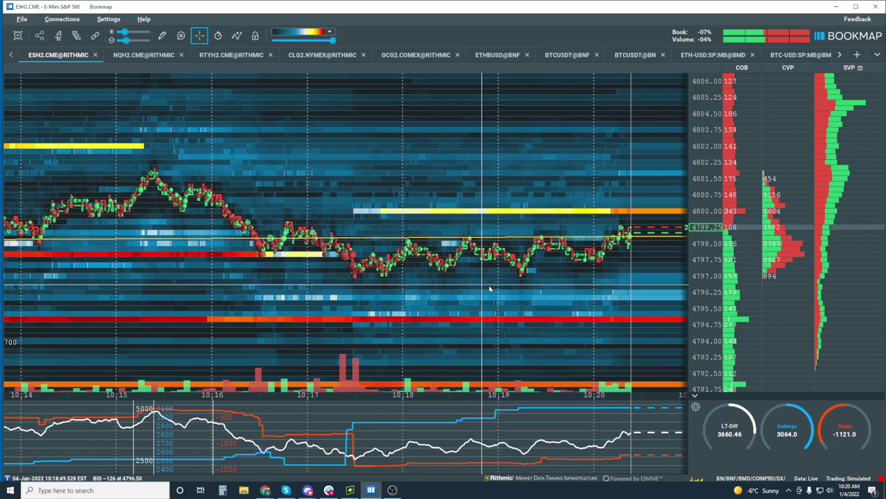
scroll(490, 289, "down", 1)
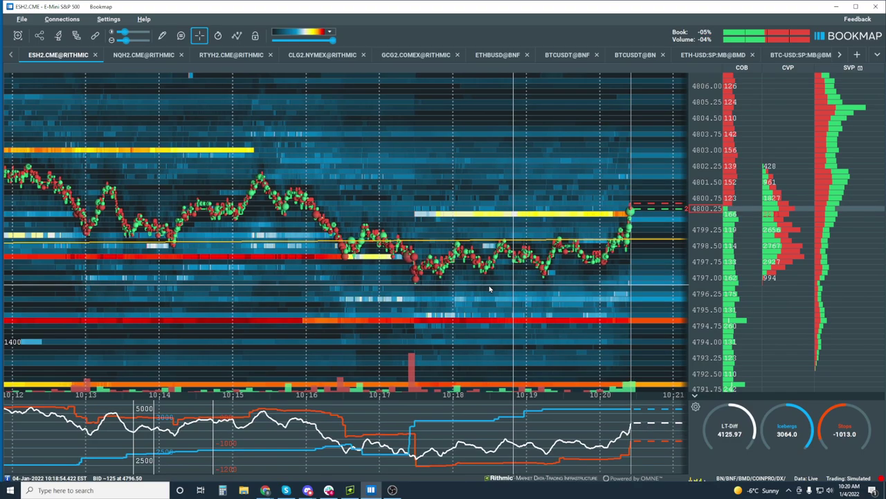
scroll(489, 289, "down", 1)
scroll(490, 289, "down", 3)
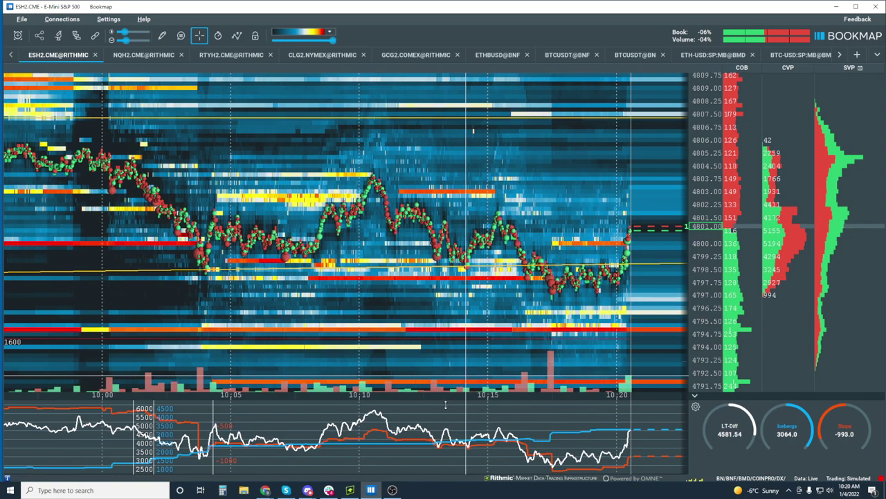
Widen the 15-minute chart over the middle chart, then test a 4798.00 price line and crosshair.
left_click(350, 490)
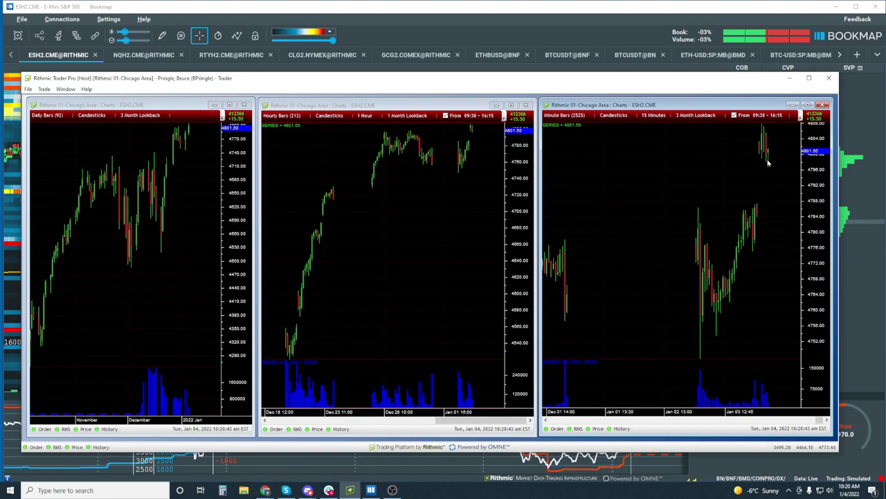
left_click_drag(541, 208, 262, 240)
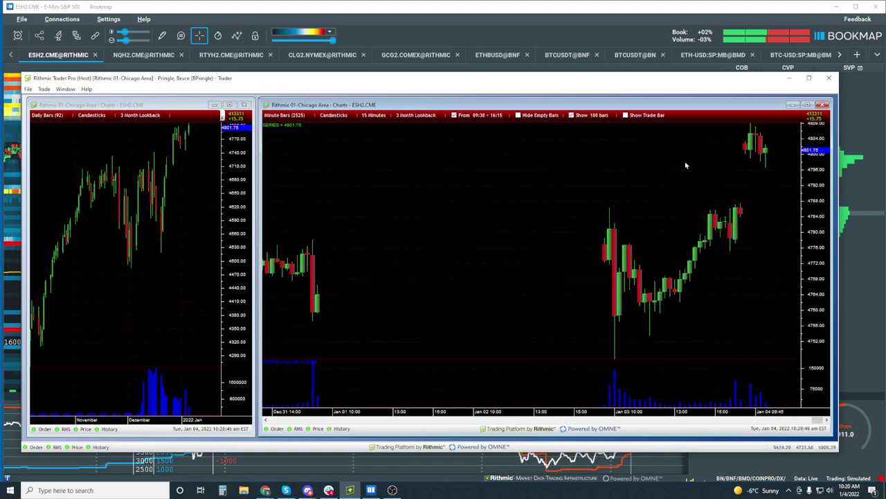
left_click(773, 162)
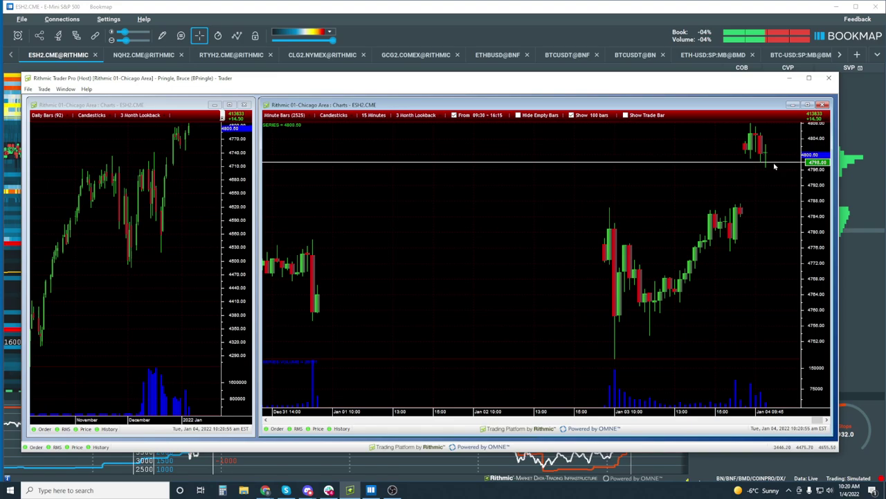
left_click(775, 166)
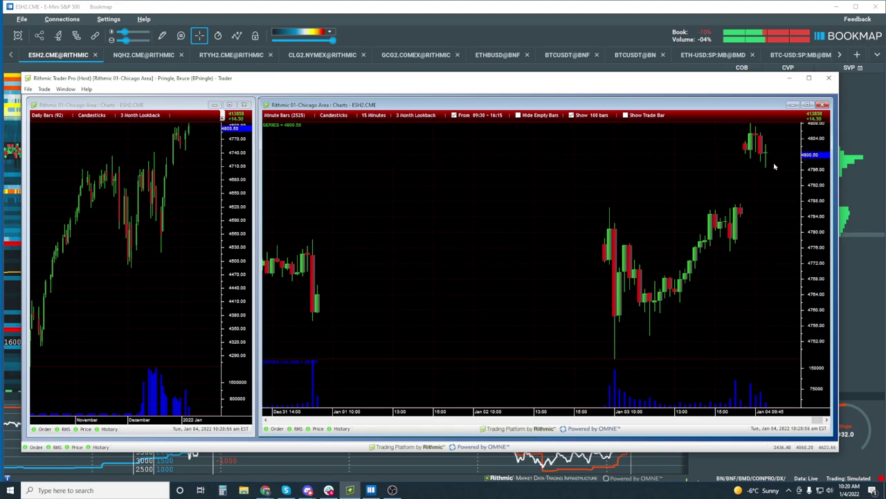
left_click(725, 158)
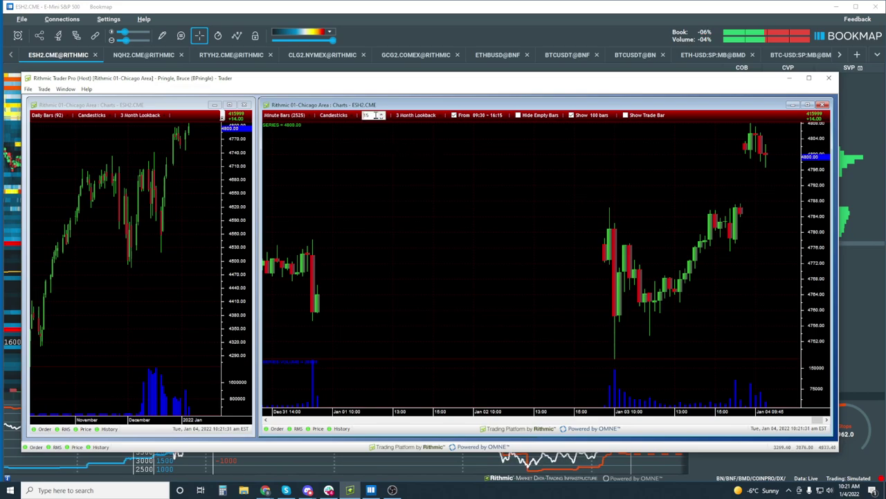
Set the Rithmic Trader Pro minute chart's bar period to 5 minutes.
left_click(372, 115)
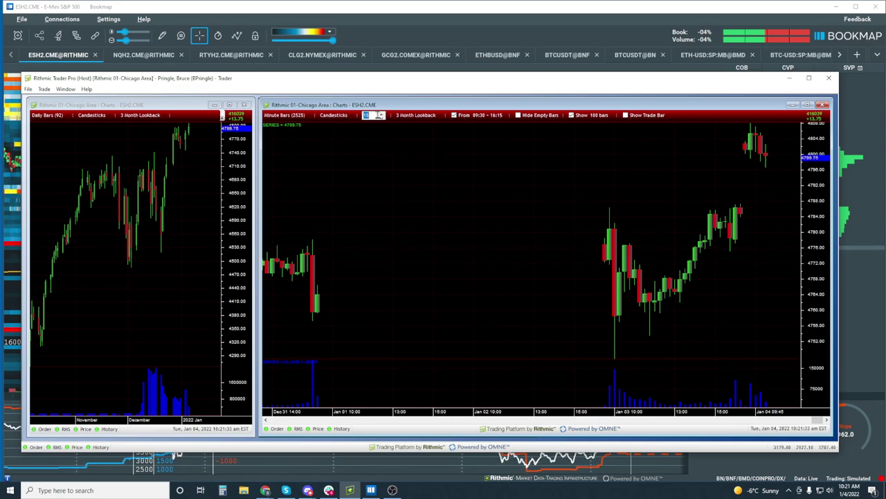
type("5")
key("Return")
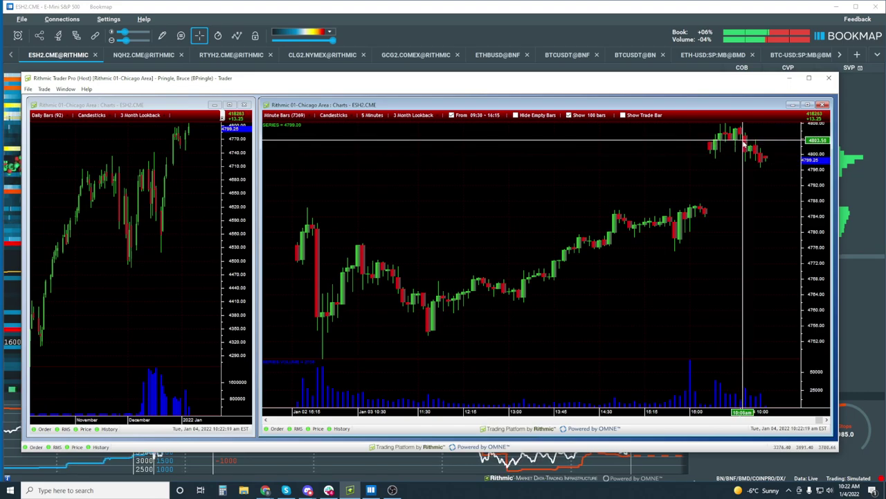
key("alt+Tab")
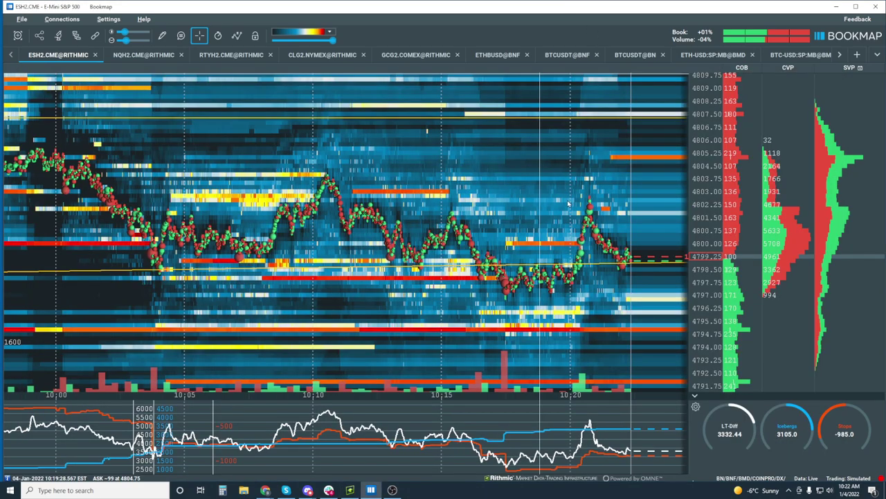
left_click_drag(607, 308, 599, 200)
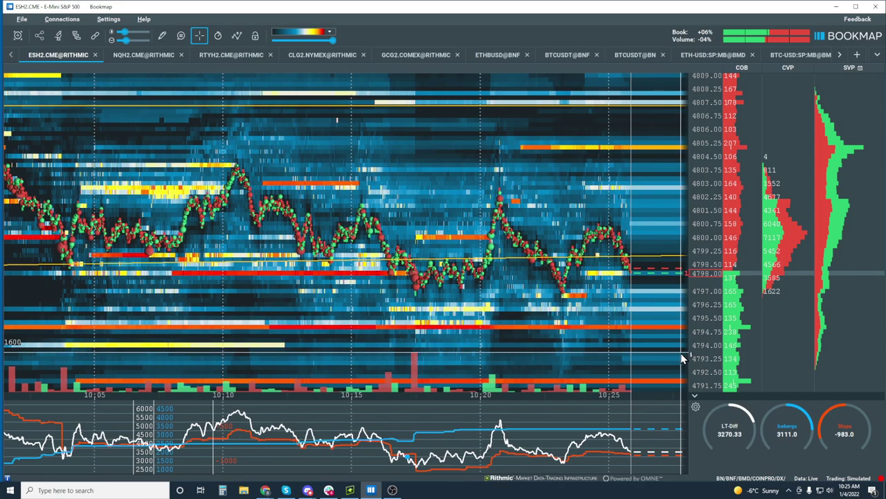
Zoom the ESH2.CME heatmap's time axis out to cover roughly 10:14 to 10:28.
scroll(642, 288, "up", 2)
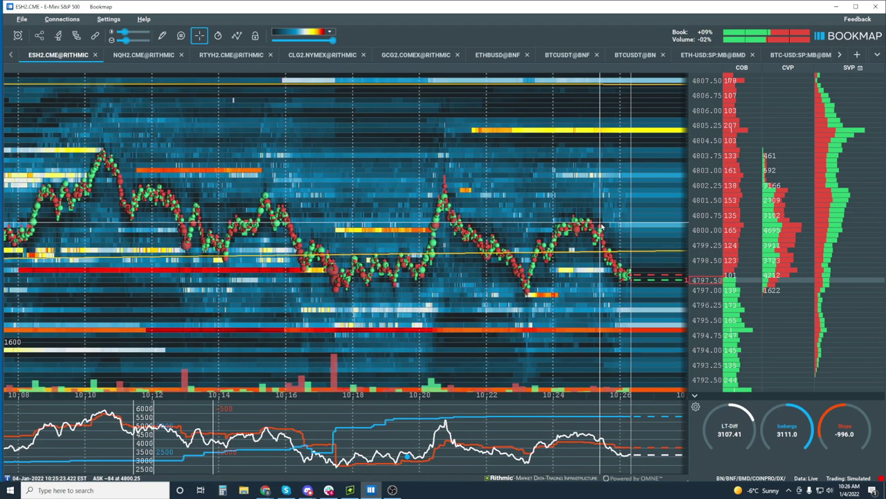
scroll(647, 280, "up", 3)
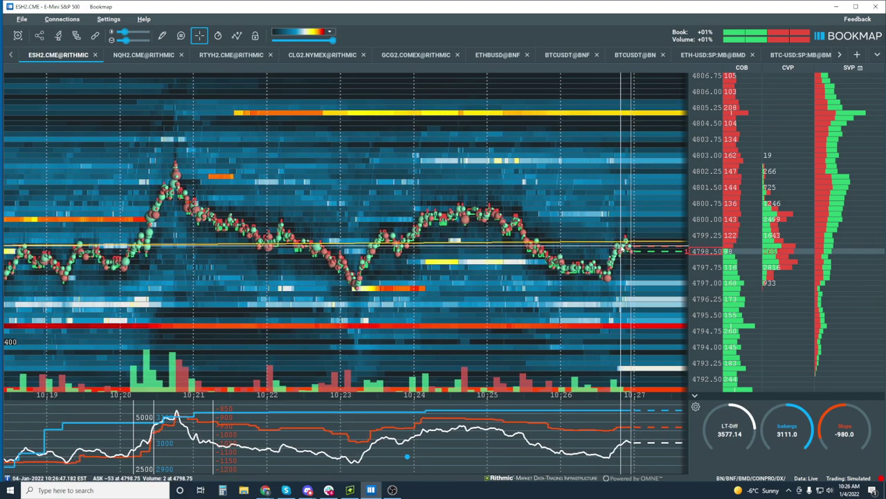
scroll(564, 208, "down", 2)
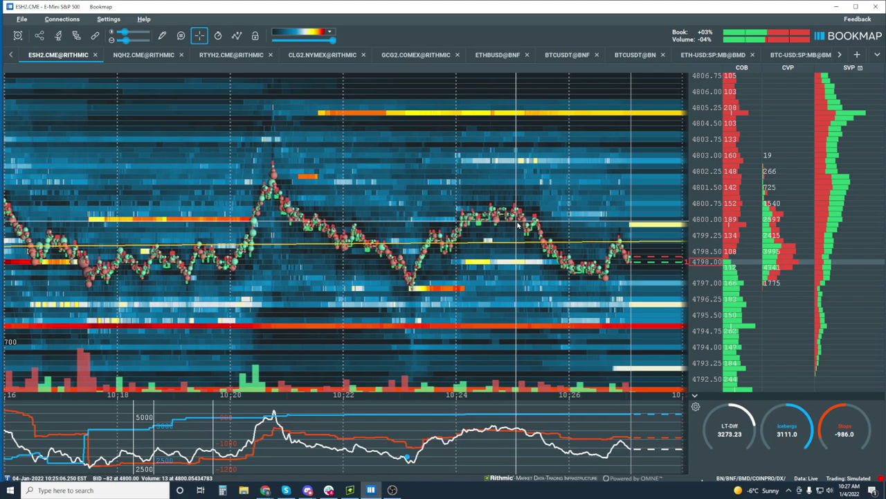
scroll(519, 226, "down", 1)
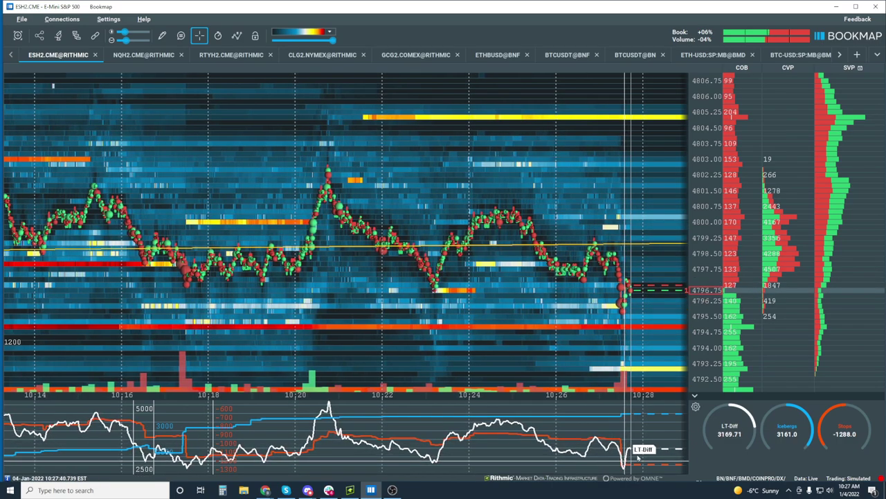
Switch off the LT-Diff indicator's lower-pane line and its widget gauge.
left_click(696, 407)
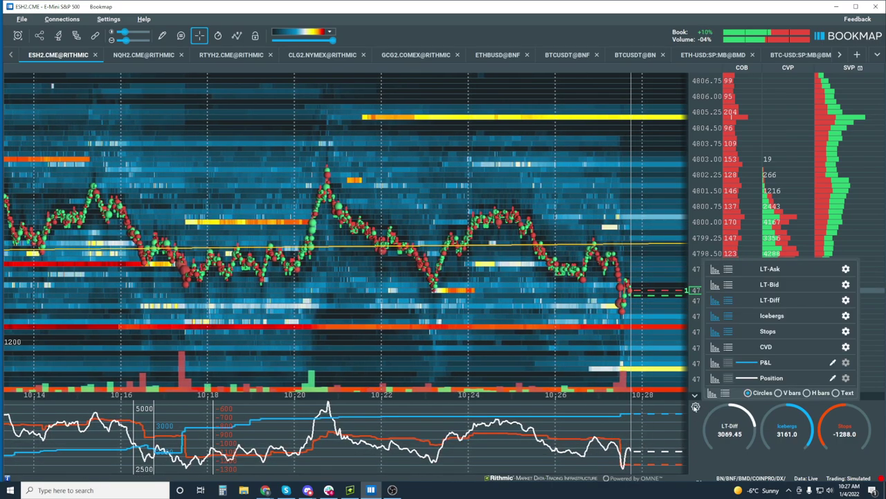
left_click(715, 300)
left_click(728, 300)
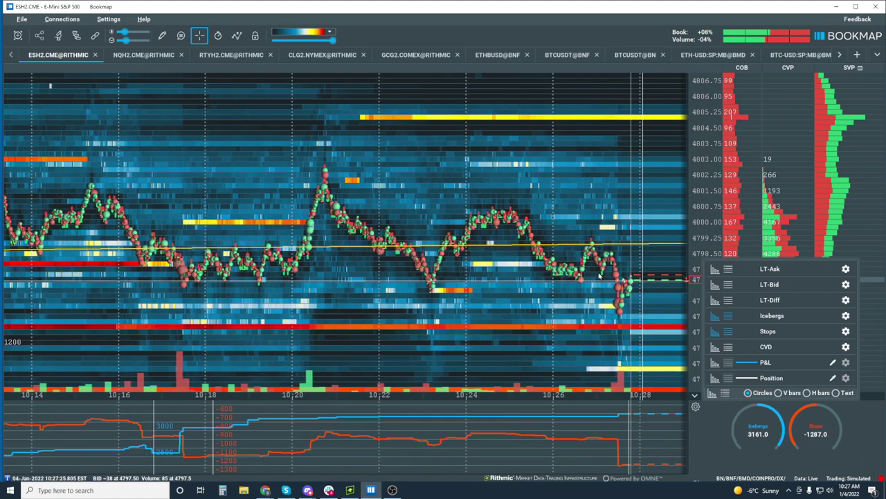
left_click(600, 275)
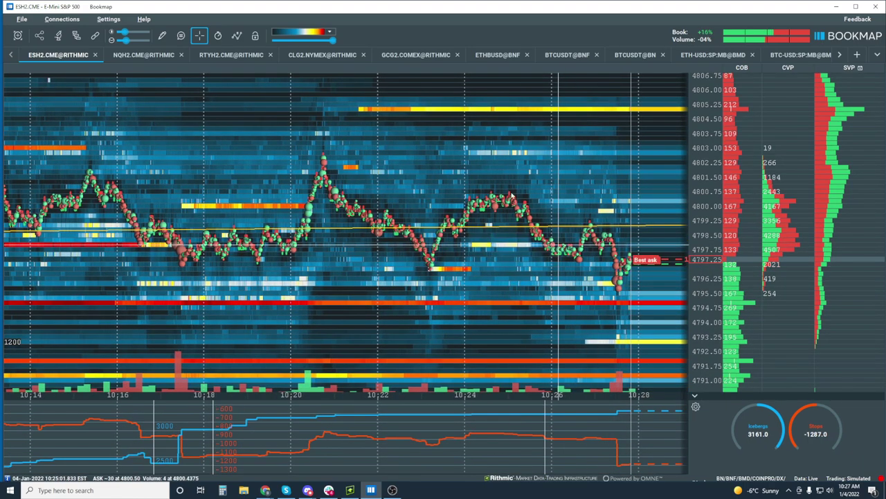
scroll(543, 219, "up", 3)
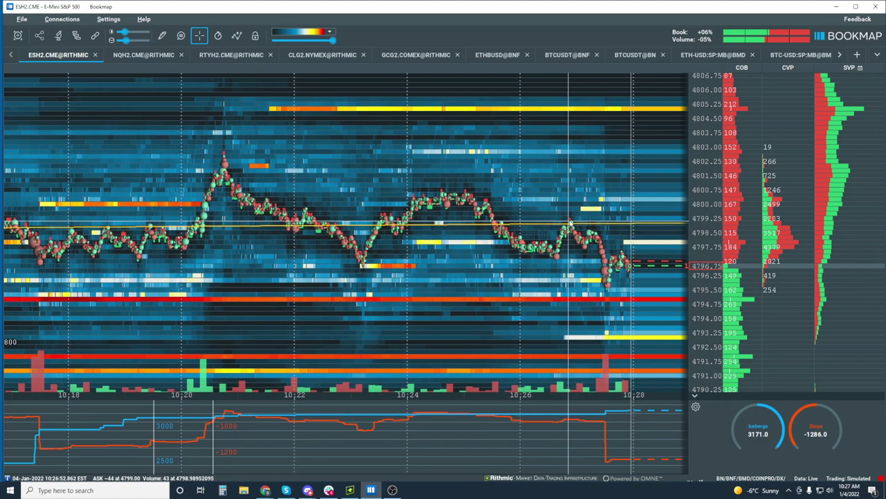
Zoom the heatmap time axis back out to about fourteen minutes of trading.
scroll(569, 222, "down", 2)
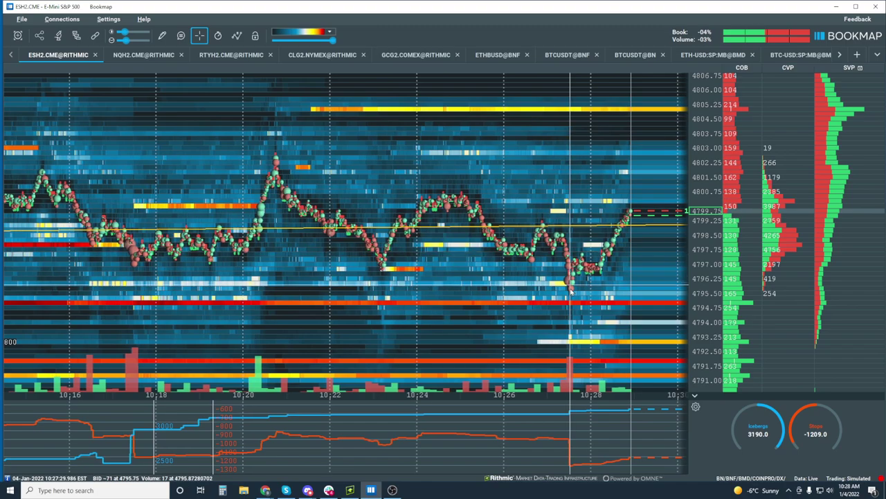
Zoom into about one minute of heatmap and pan back to the 10:27:30 sell-off.
scroll(543, 272, "up", 5)
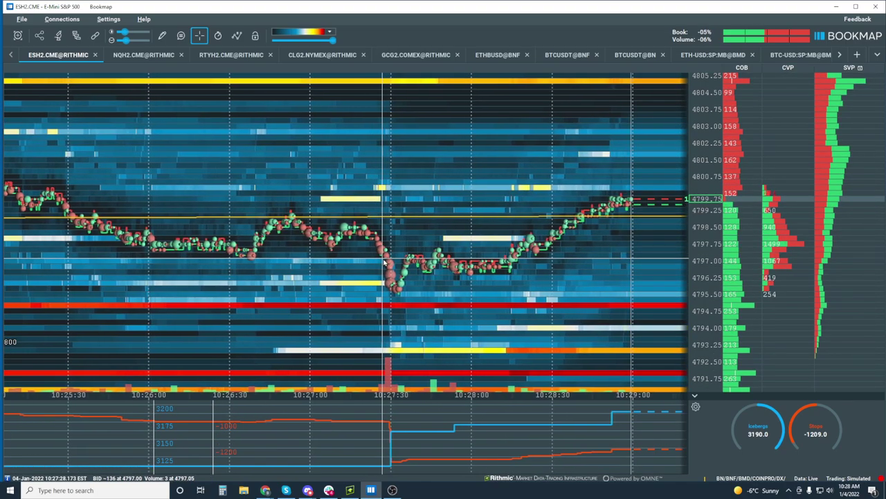
scroll(402, 277, "up", 3)
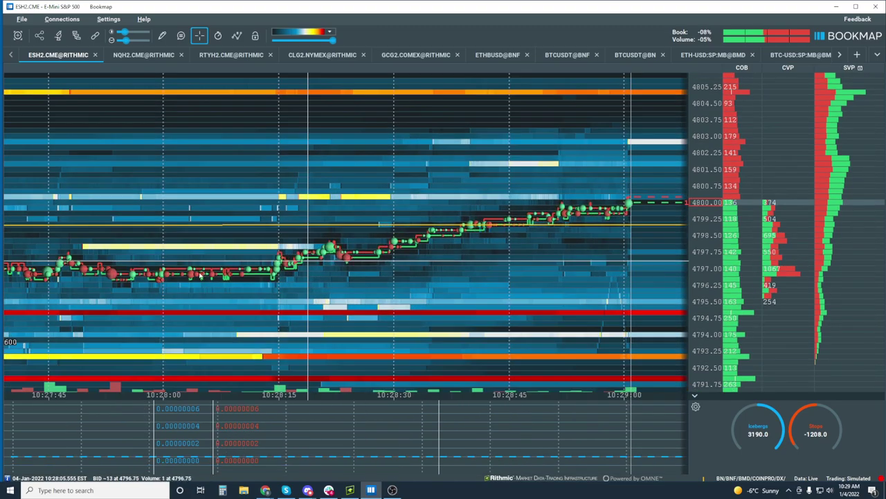
left_click_drag(402, 277, 445, 256)
scroll(550, 246, "up", 5)
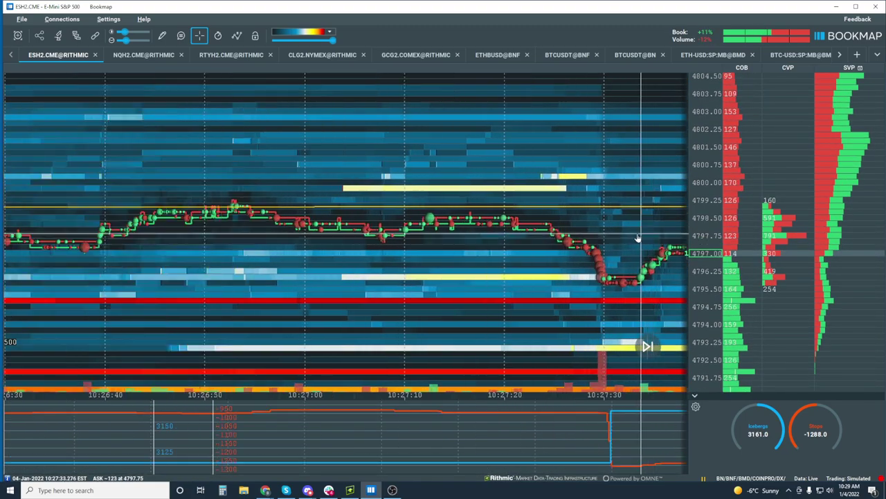
scroll(612, 241, "up", 3)
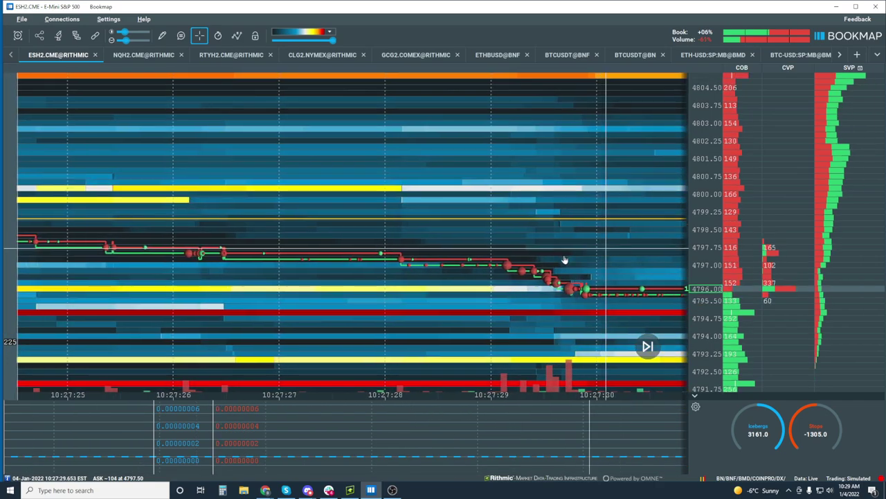
scroll(567, 252, "up", 3)
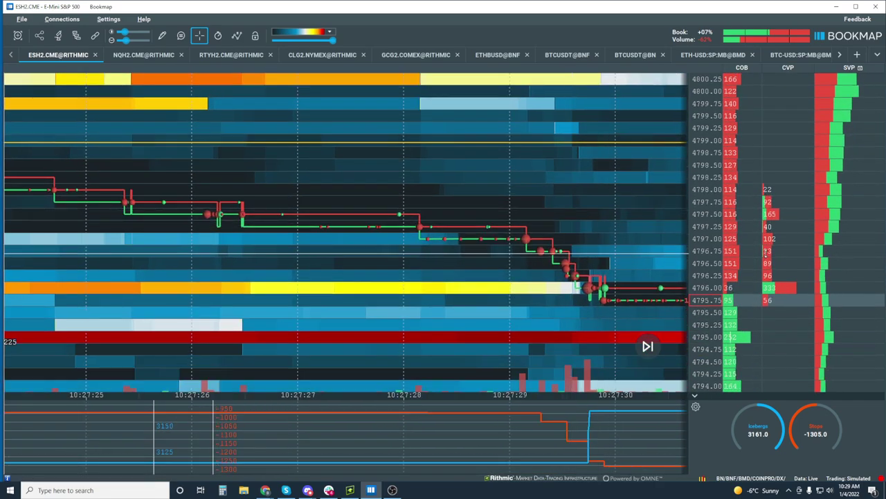
right_click(767, 253)
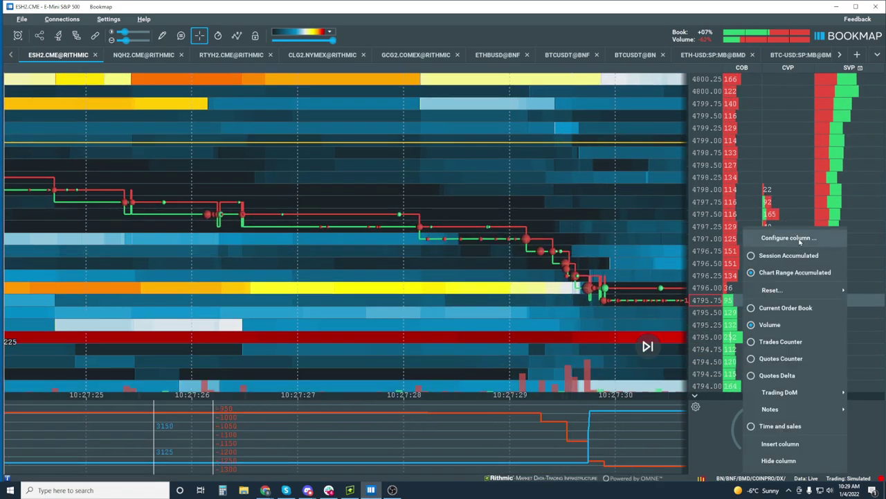
left_click(769, 232)
left_click(673, 331)
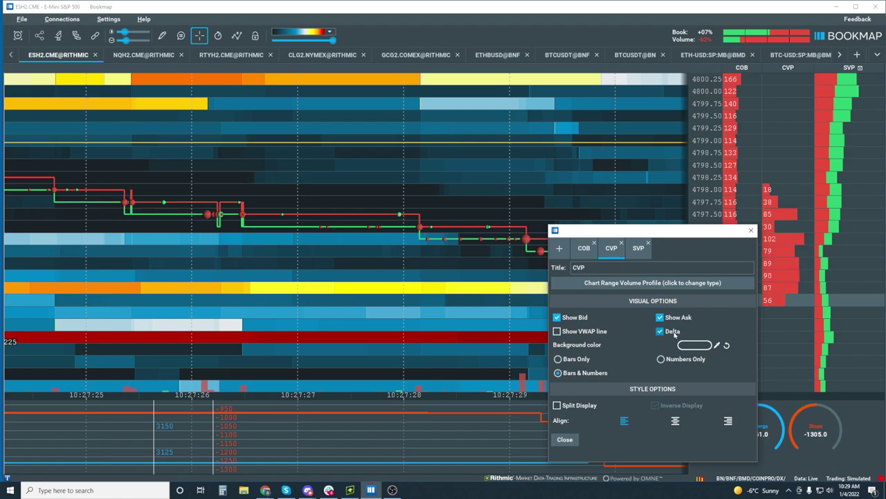
left_click(673, 332)
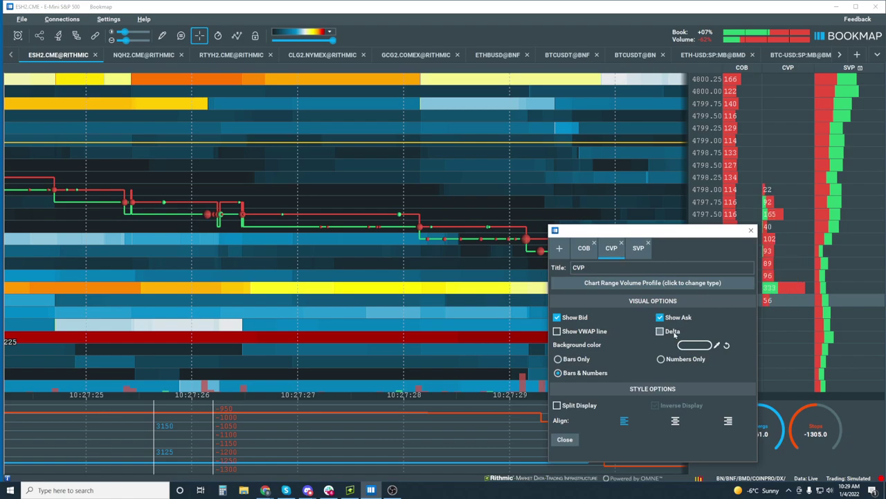
left_click(580, 406)
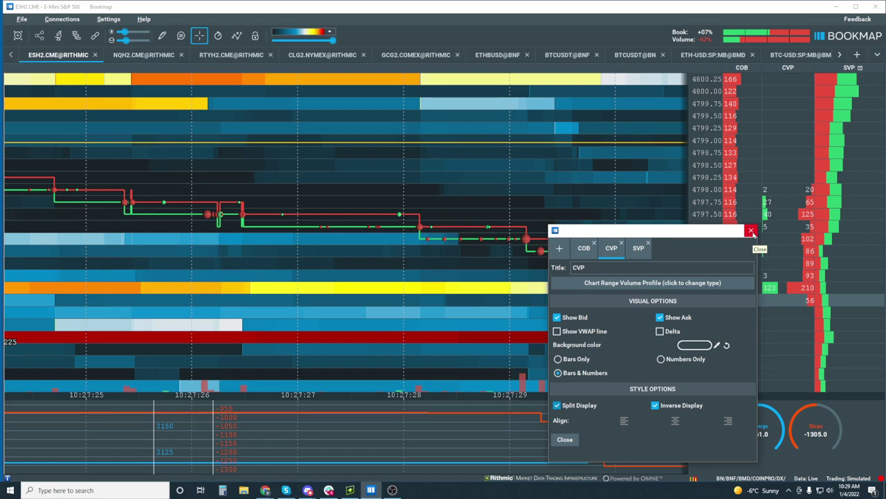
left_click(573, 407)
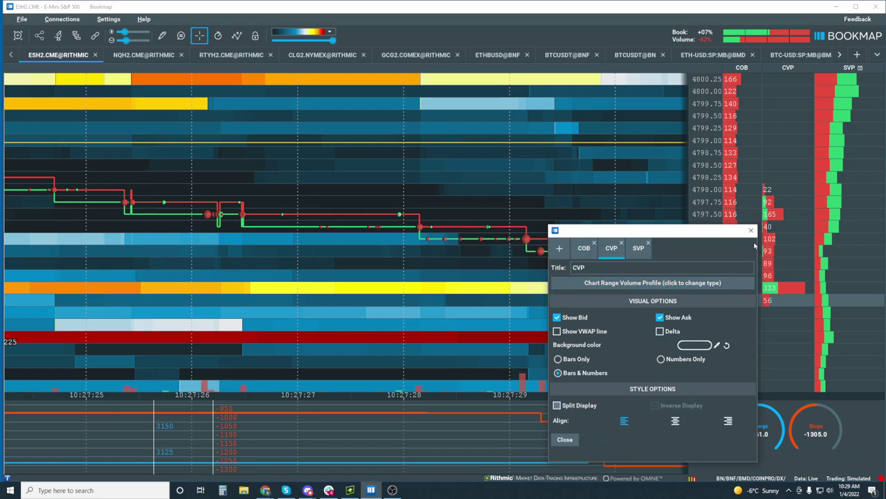
left_click(752, 231)
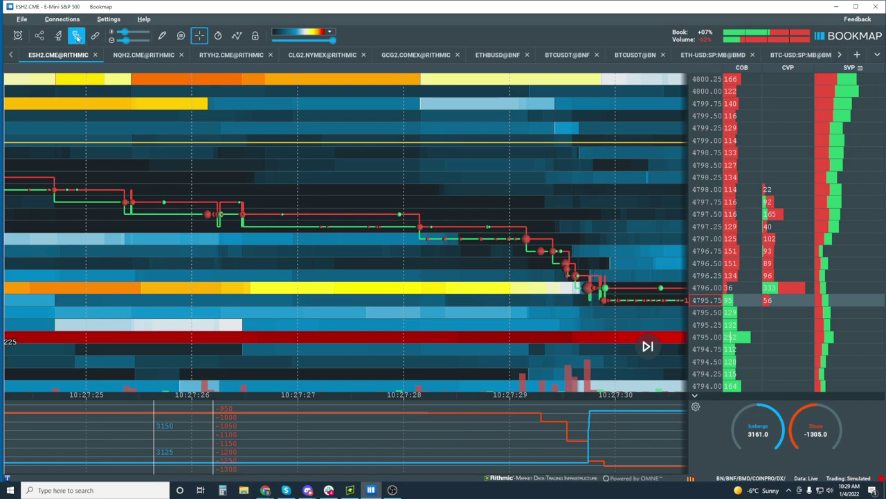
left_click(76, 36)
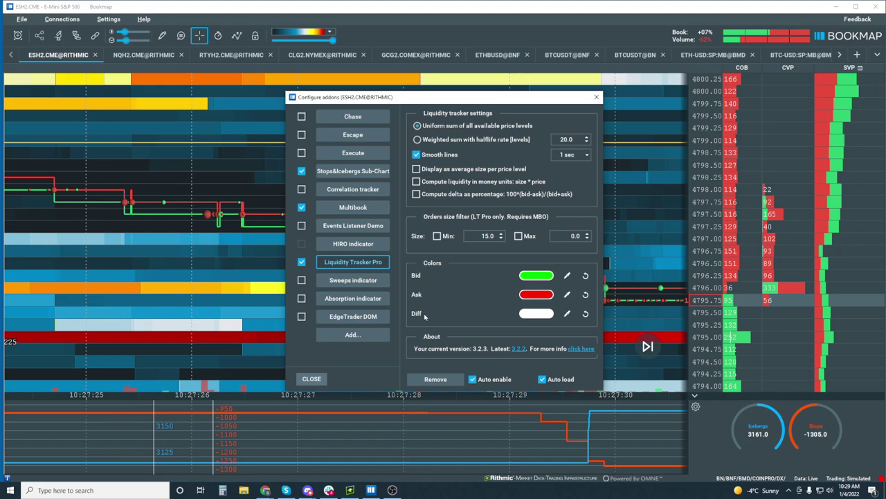
left_click(353, 335)
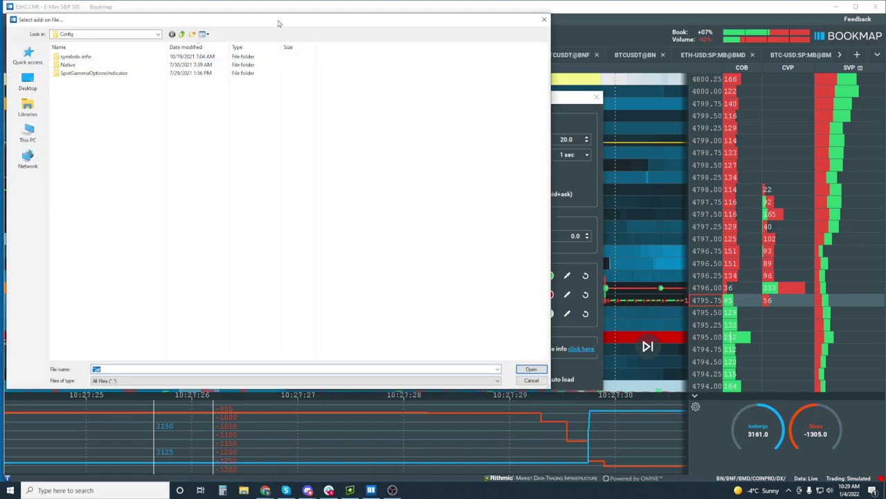
key("Escape")
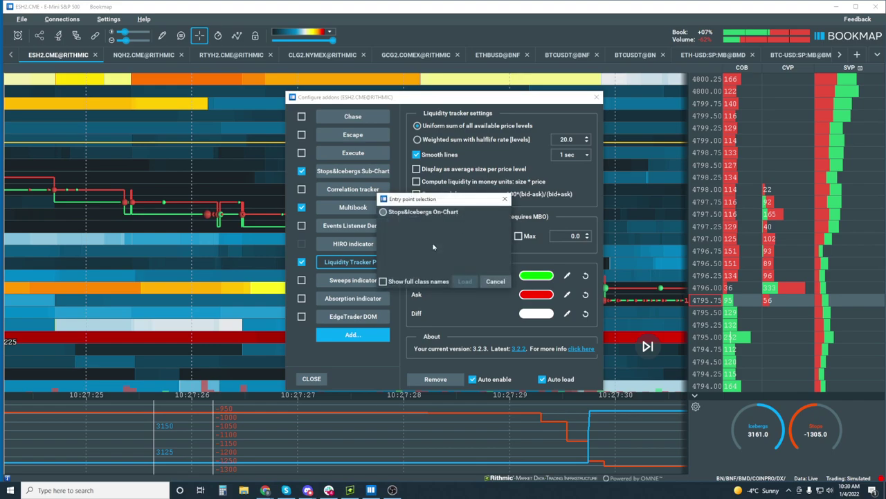
left_click(414, 214)
left_click(464, 280)
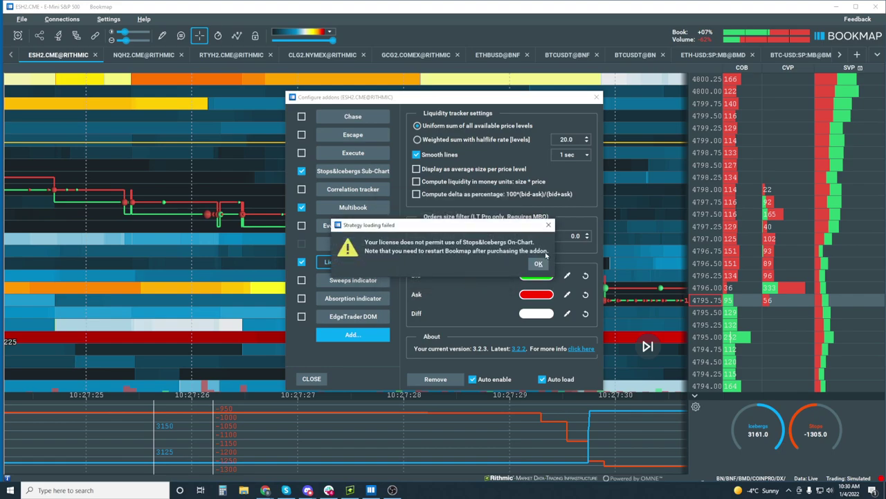
left_click(548, 226)
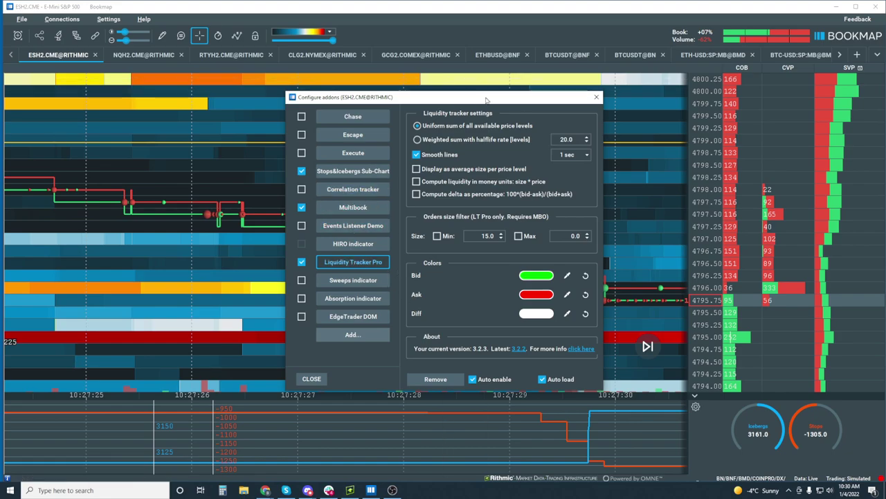
left_click_drag(487, 101, 458, 97)
left_click(568, 93)
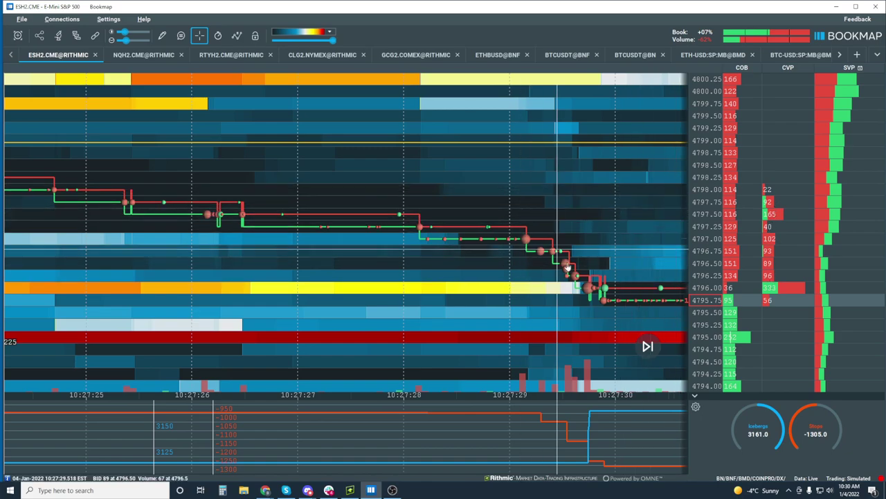
Resume live data on the heatmap and zoom out in time and price to about 10:31.
scroll(566, 267, "up", 1)
left_click(649, 347)
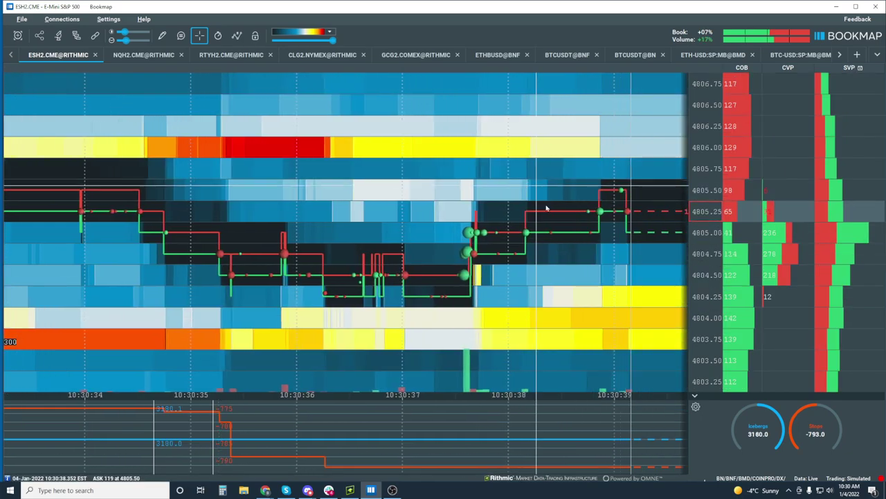
scroll(497, 156, "up", 5)
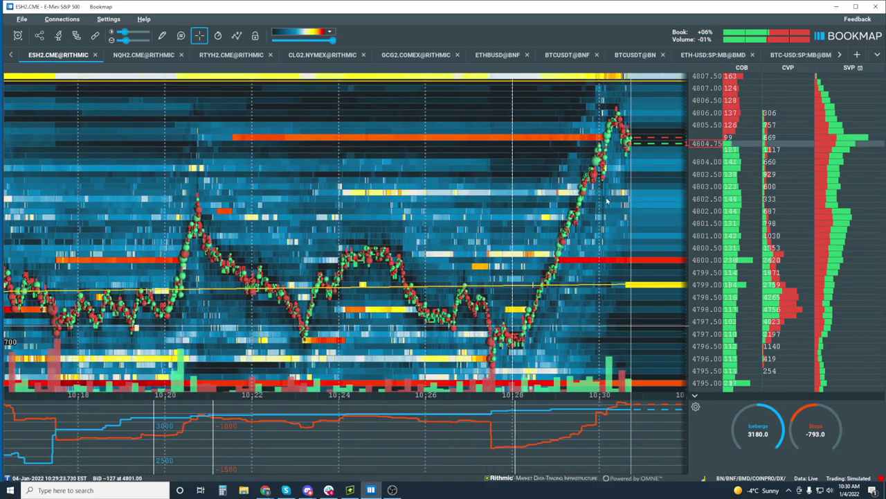
scroll(707, 142, "down", 2)
scroll(707, 142, "down", 2)
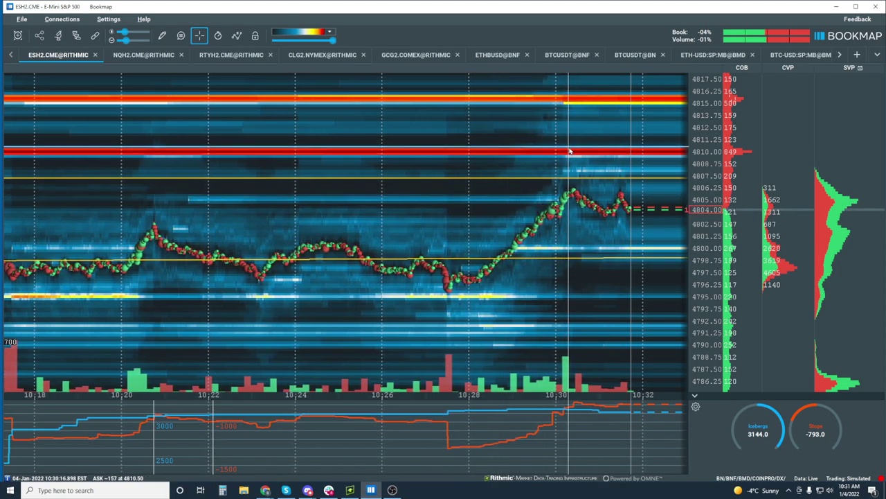
Adjust the heatmap time axis zoom to show about 09:55 to 10:35.
scroll(572, 201, "down", 3)
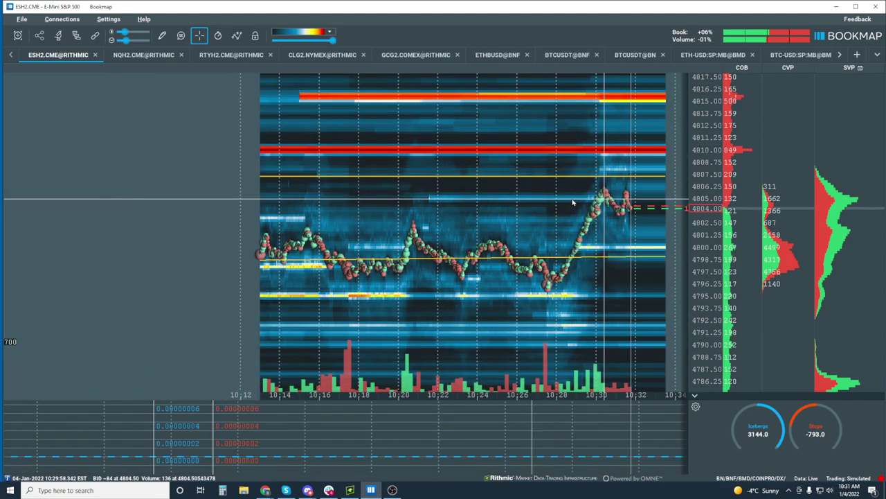
scroll(572, 201, "down", 5)
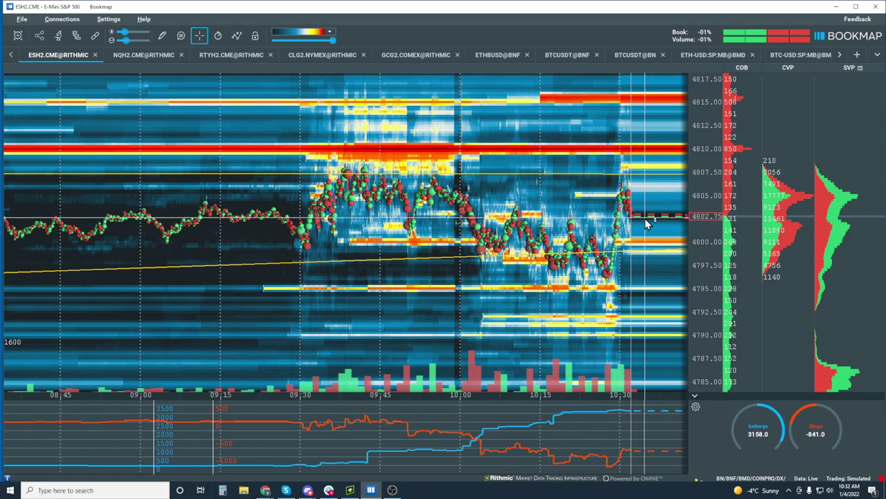
scroll(645, 220, "up", 5)
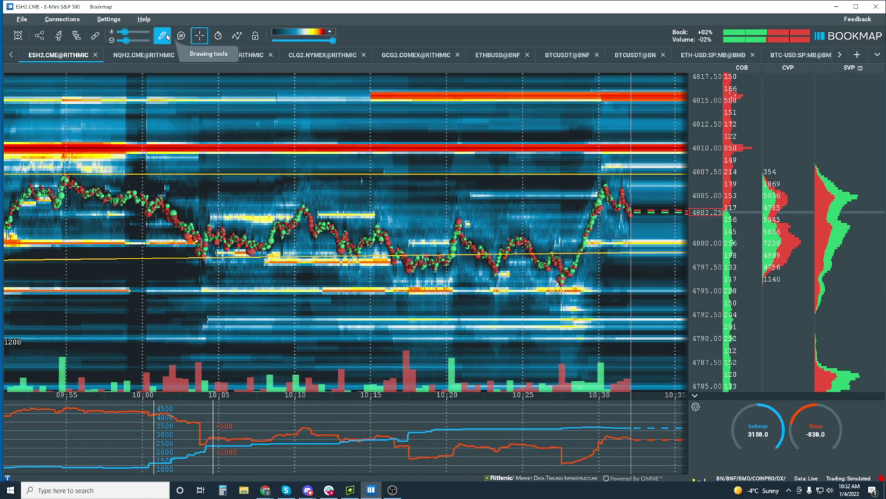
Hide Volume Dots and drag the colour-gradient slider left to darken the heatmap.
left_click(236, 35)
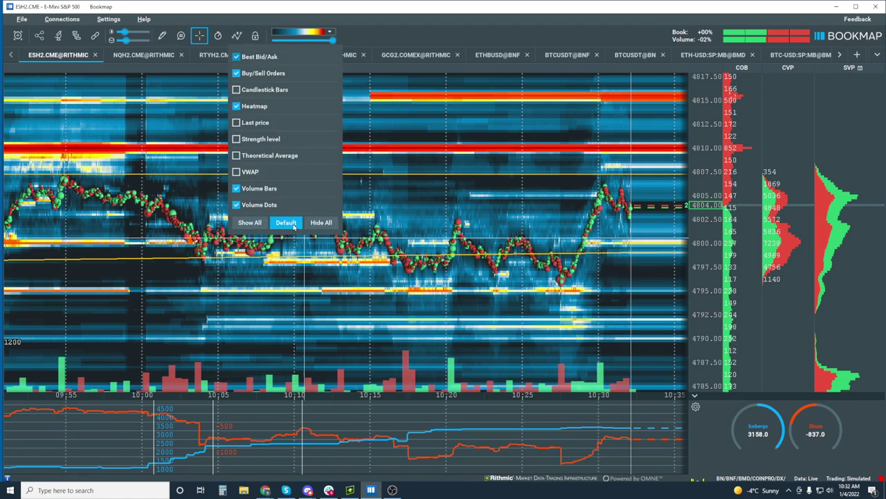
left_click(259, 205)
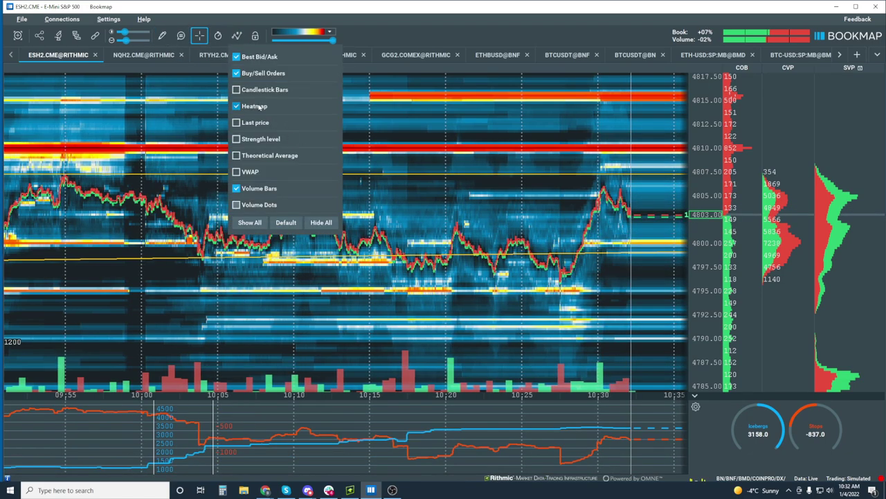
left_click(334, 41)
left_click_drag(333, 40, 293, 43)
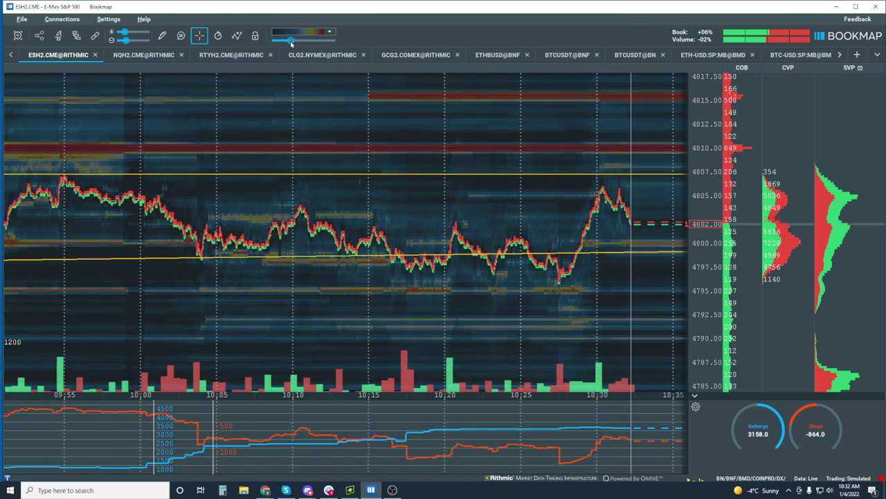
left_click(162, 35)
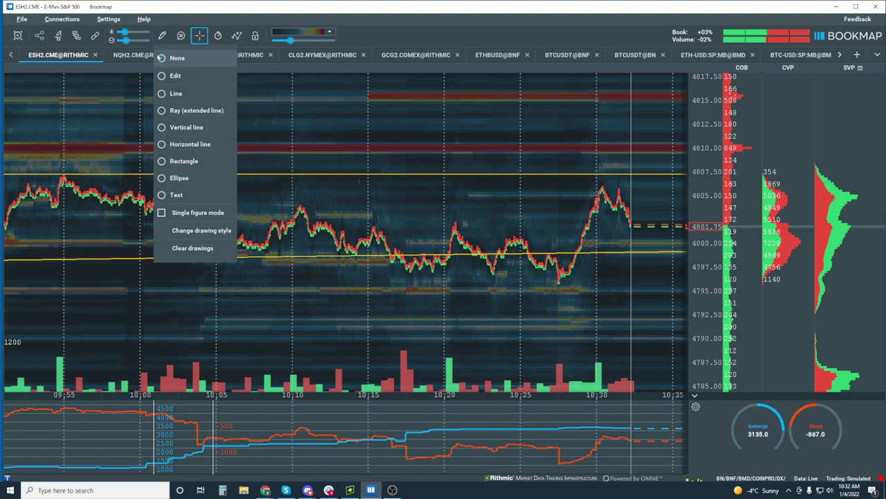
Draw a shaded rectangle over the 4797.5–4801 range and a short horizontal line beside it.
left_click(184, 161)
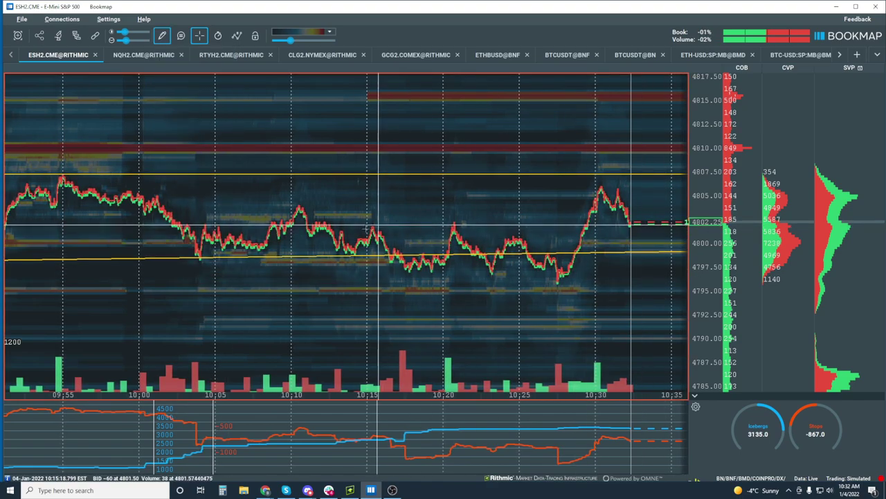
mouse_move(362, 227)
left_mouse_down()
mouse_move(529, 262)
mouse_move(582, 260)
mouse_move(556, 281)
mouse_move(579, 267)
mouse_move(632, 275)
left_mouse_up()
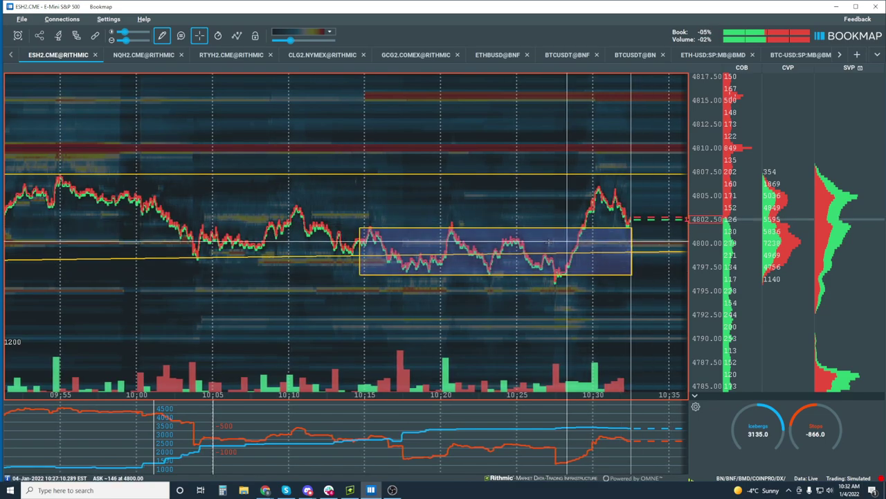
mouse_move(514, 238)
left_mouse_down()
mouse_move(584, 238)
mouse_move(617, 254)
mouse_move(659, 254)
left_mouse_up()
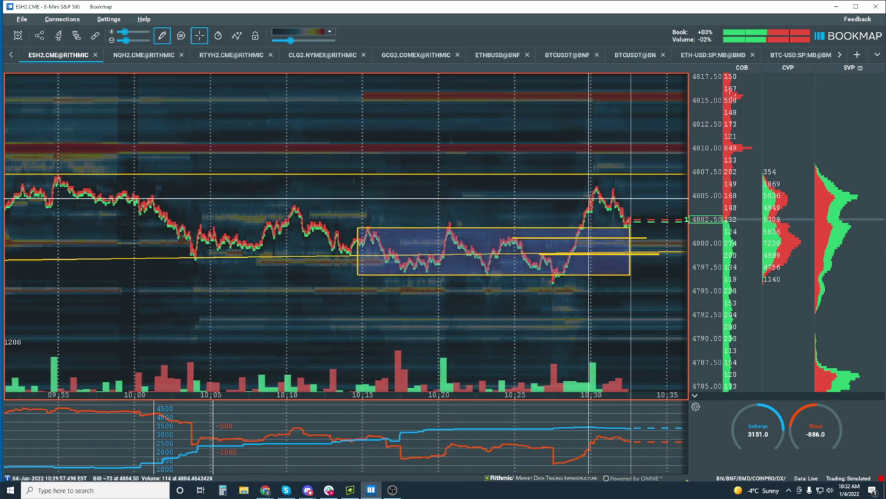
scroll(451, 226, "up", 3)
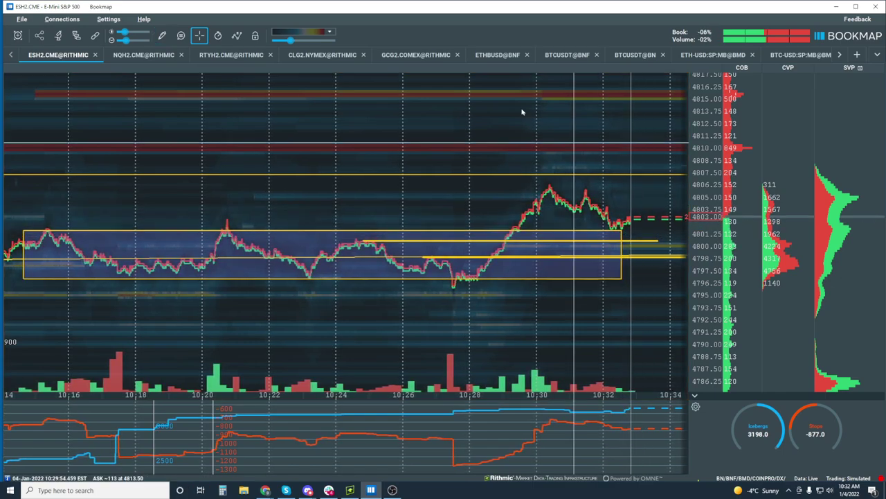
Turn Volume Dots back on and drag the dimming slider right to brighten the heatmap.
left_click(237, 36)
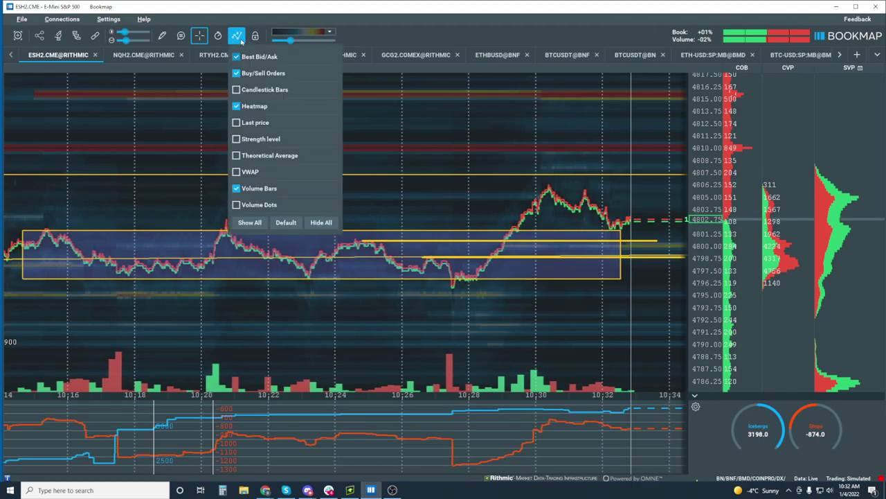
left_click(260, 205)
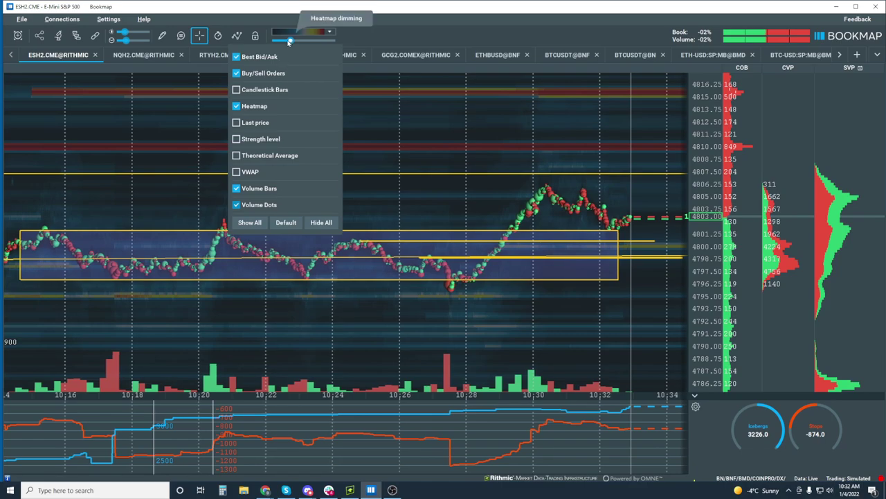
left_click_drag(291, 40, 335, 41)
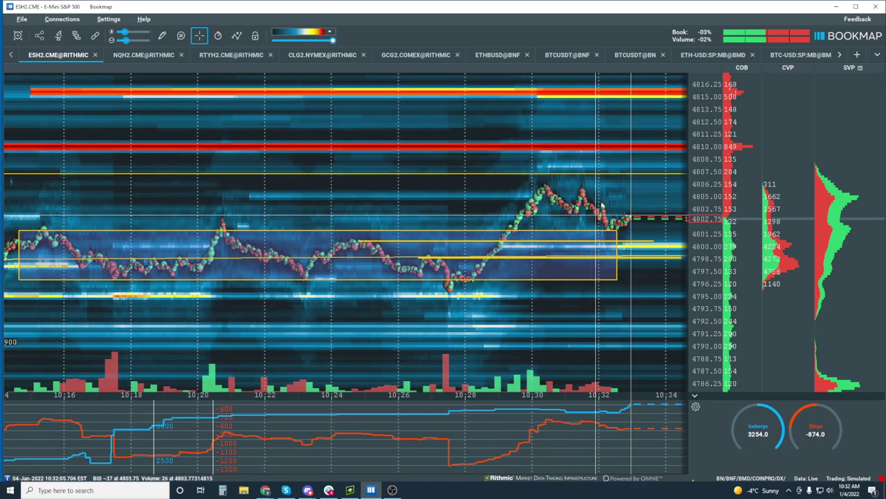
scroll(586, 347, "up", 2)
scroll(703, 293, "up", 3)
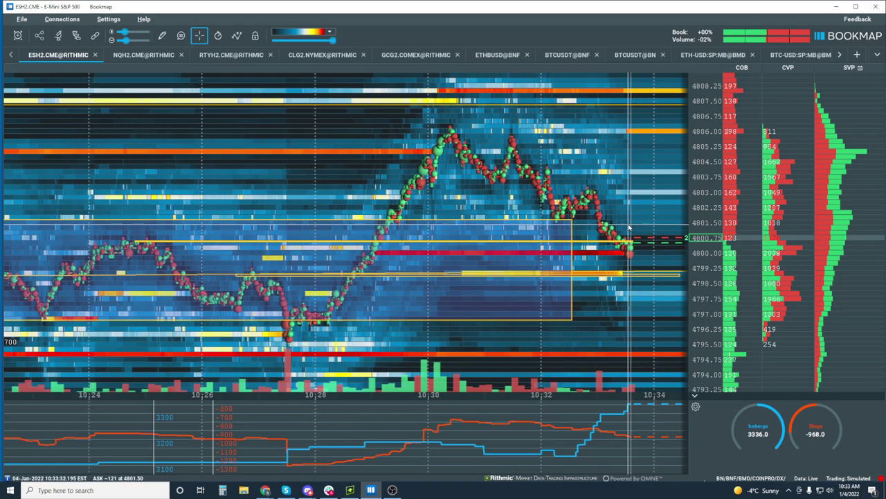
scroll(644, 243, "up", 3)
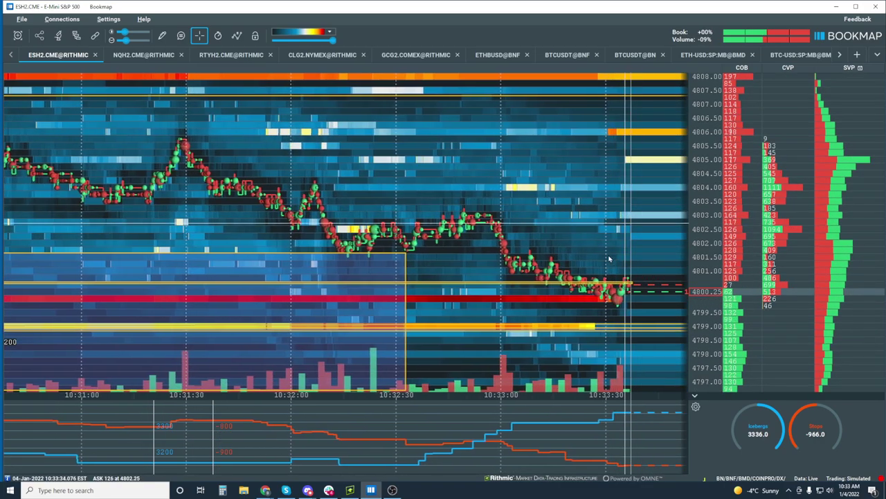
scroll(610, 240, "down", 1)
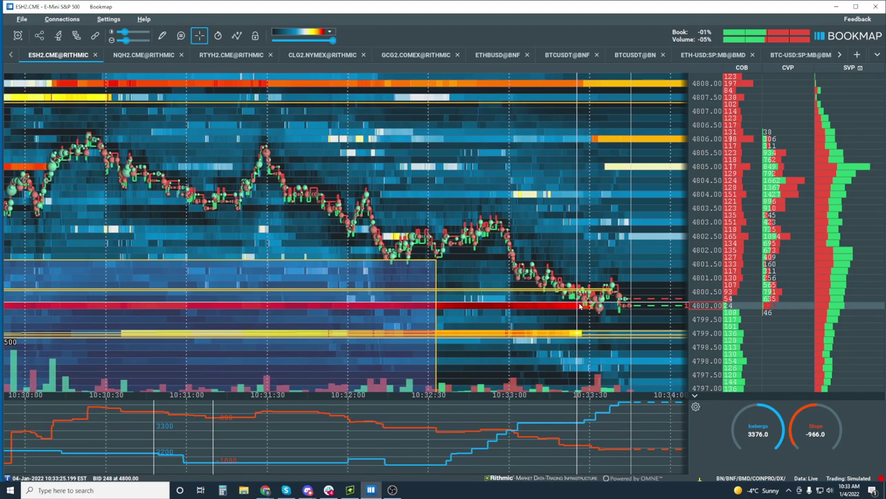
scroll(580, 307, "down", 1)
scroll(580, 306, "down", 3)
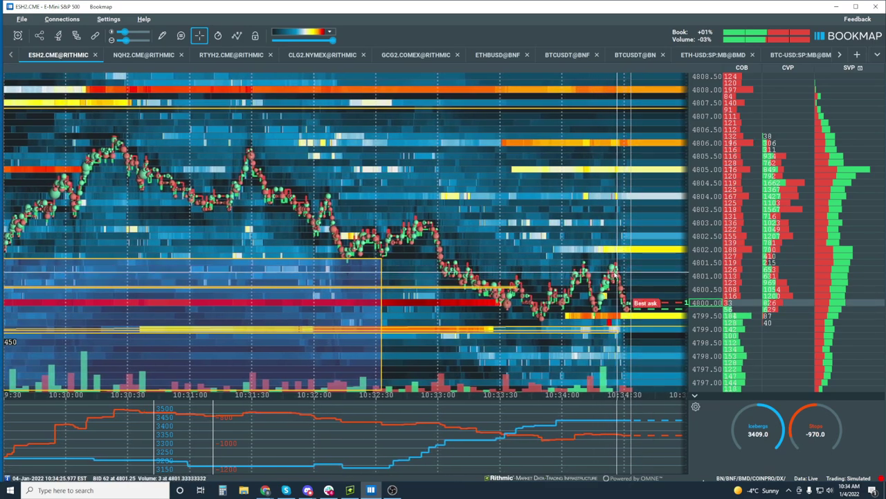
scroll(609, 308, "up", 3)
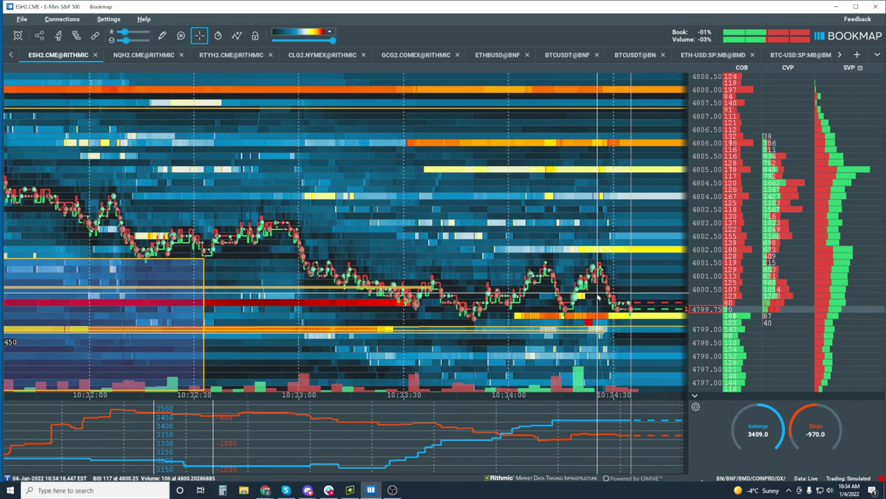
scroll(594, 299, "down", 4)
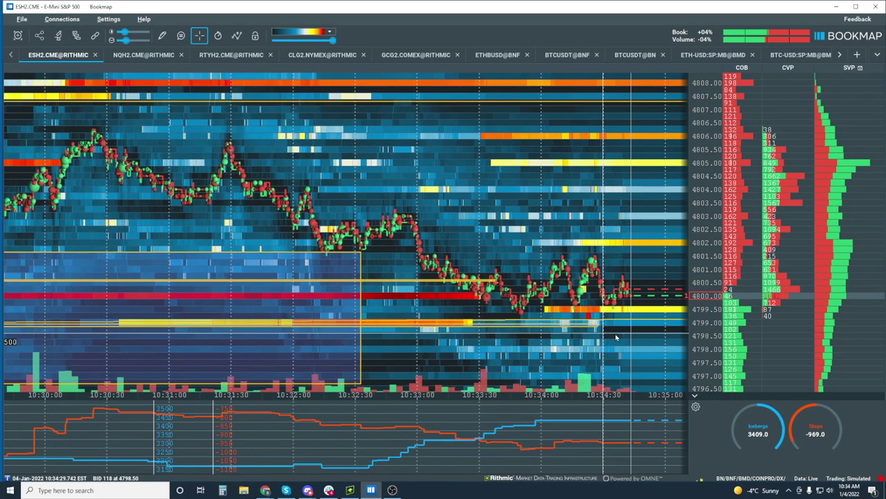
scroll(616, 337, "down", 5)
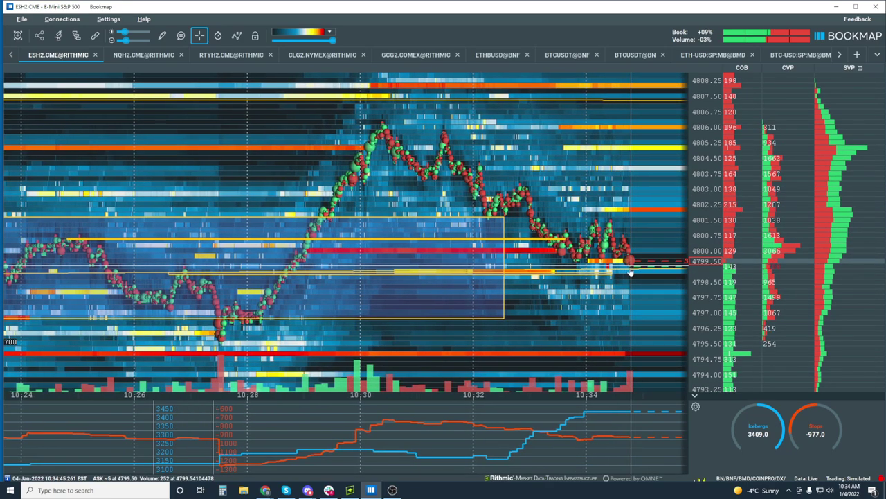
scroll(609, 273, "up", 2)
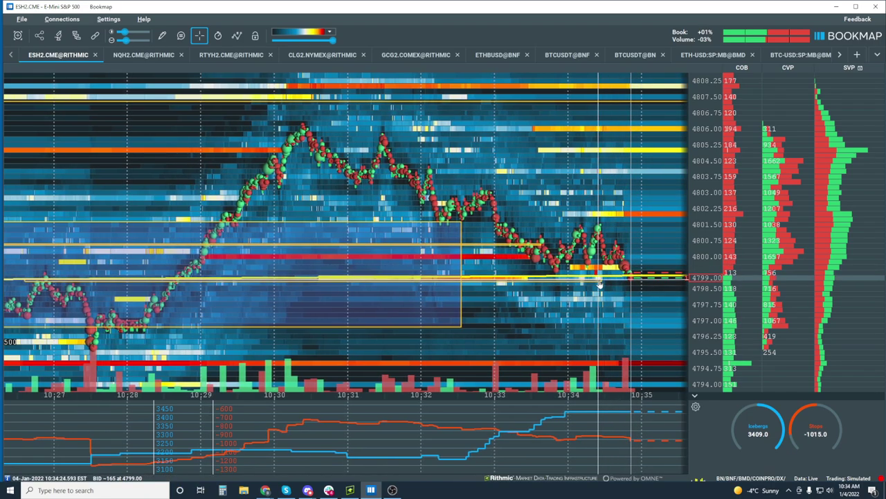
scroll(600, 284, "down", 3)
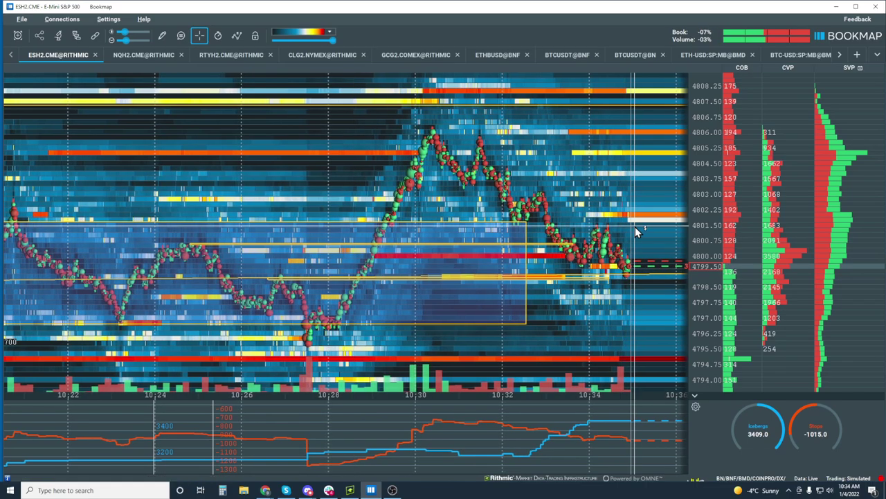
scroll(647, 251, "up", 3)
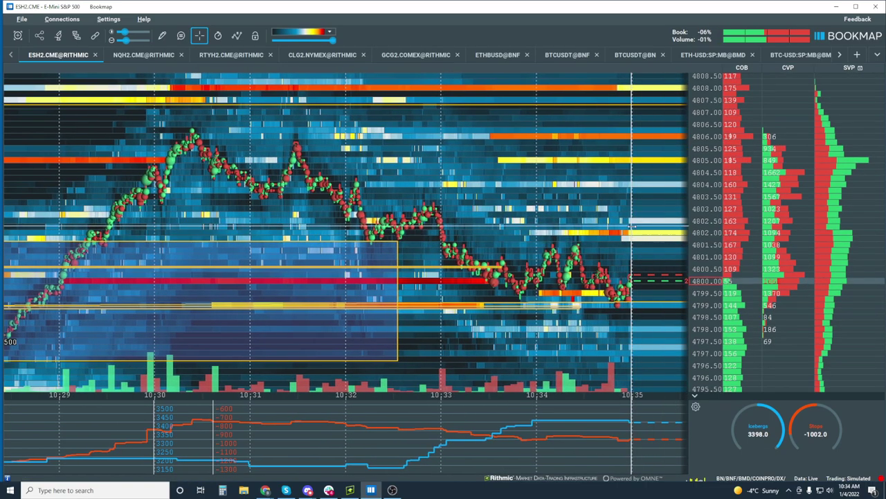
scroll(639, 246, "down", 2)
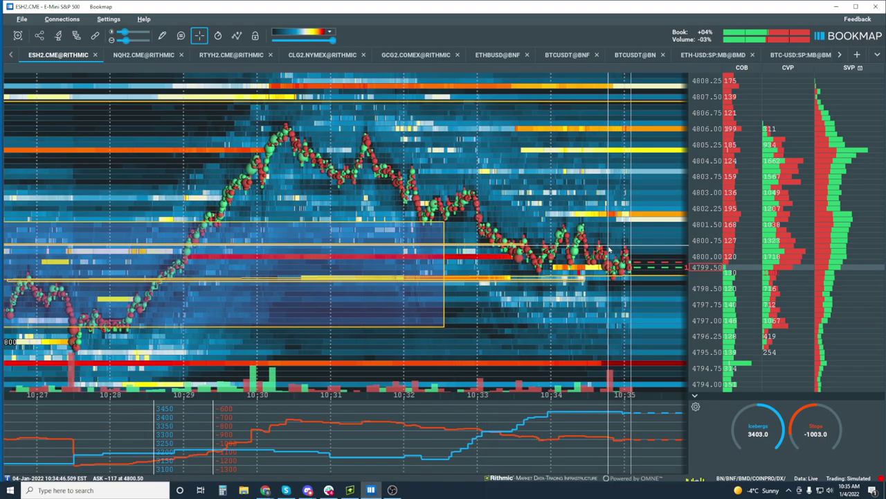
scroll(609, 248, "up", 2)
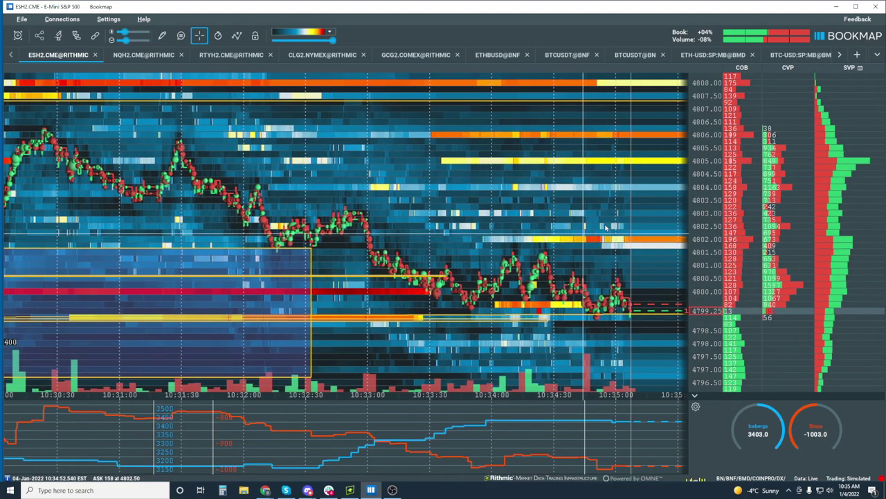
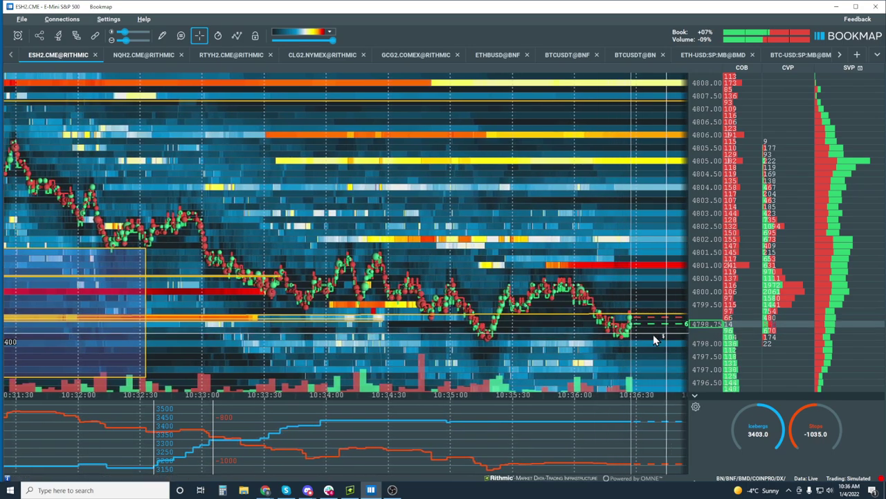
Zoom the heatmap out to show about 10:28–10:38 with the yellow range box in view.
scroll(645, 335, "up", 2)
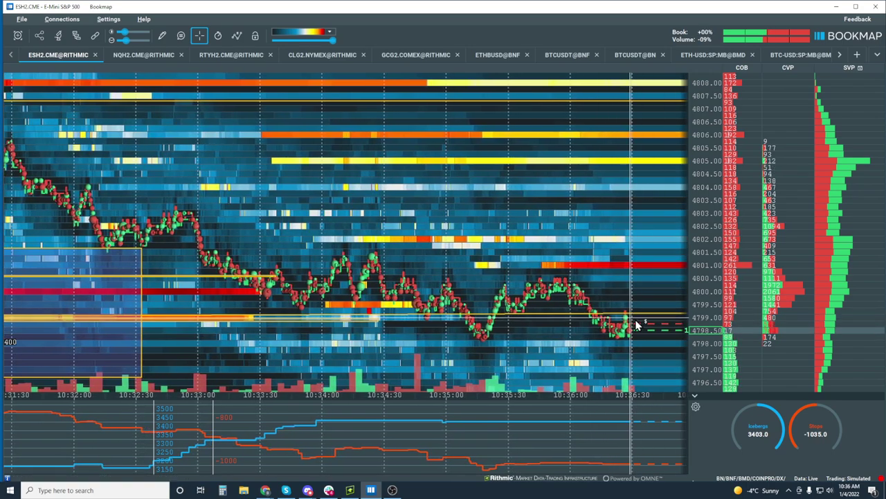
scroll(643, 325, "up", 1)
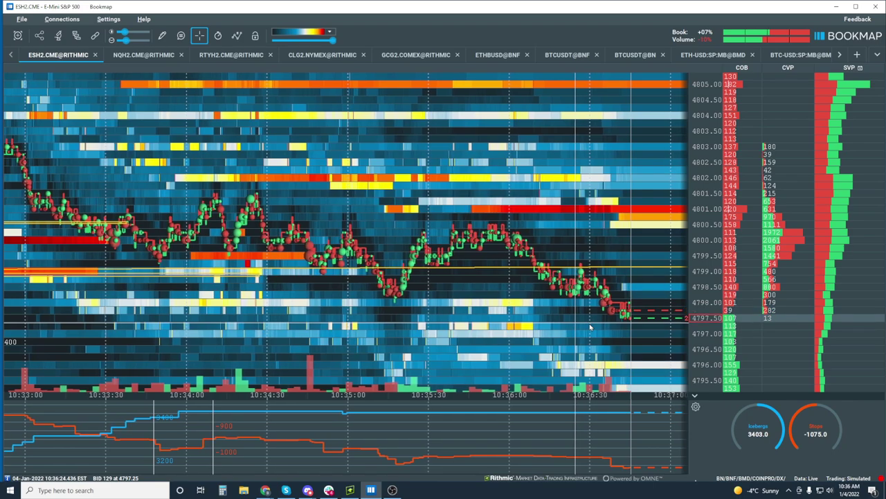
scroll(590, 327, "down", 2)
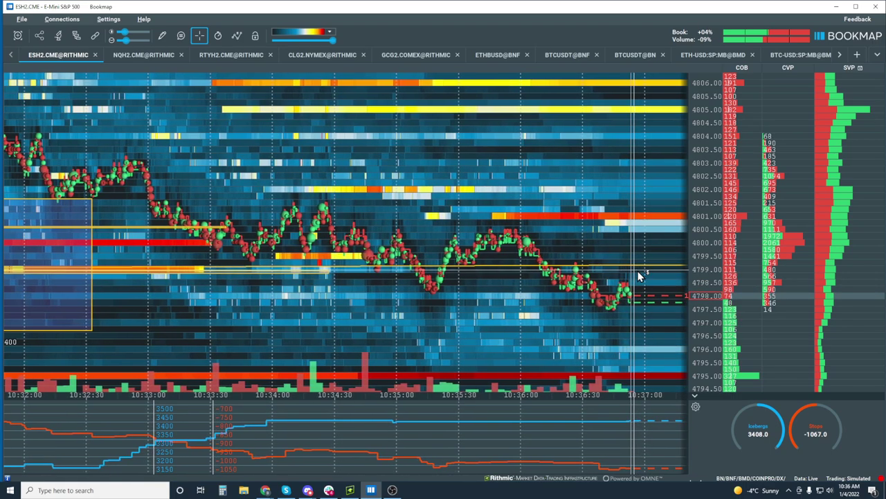
scroll(633, 280, "down", 5)
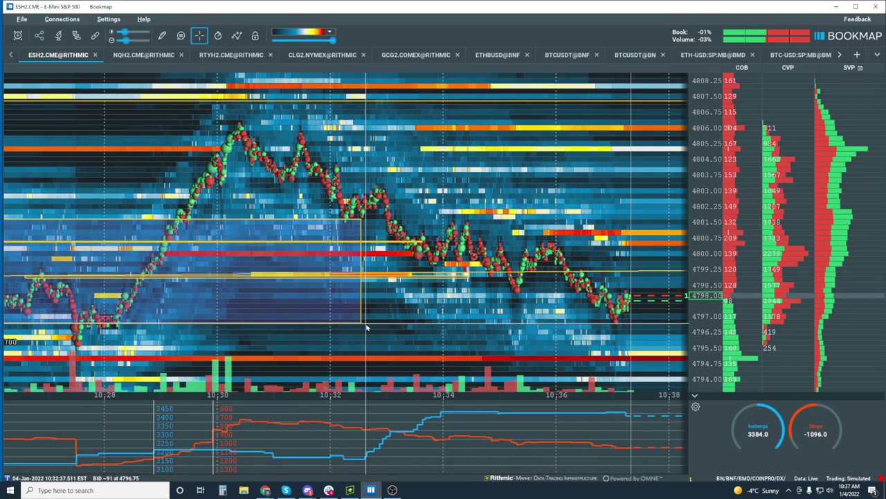
Zoom the heatmap in, then out, until the 09:45–10:35 session and consolidation rectangle show.
scroll(633, 279, "up", 3)
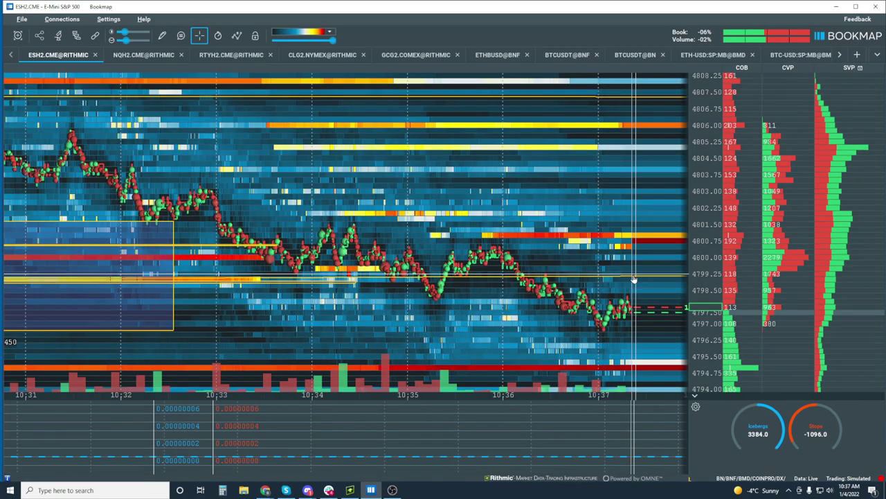
scroll(634, 279, "up", 2)
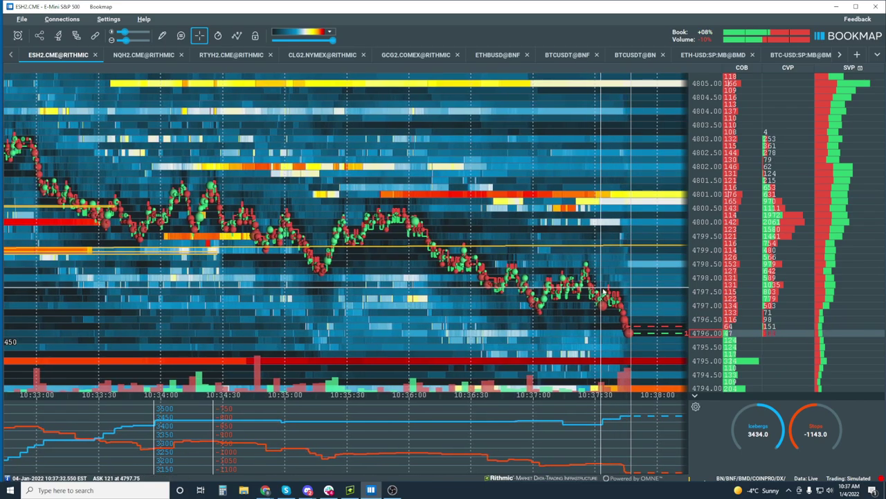
scroll(604, 294, "down", 5)
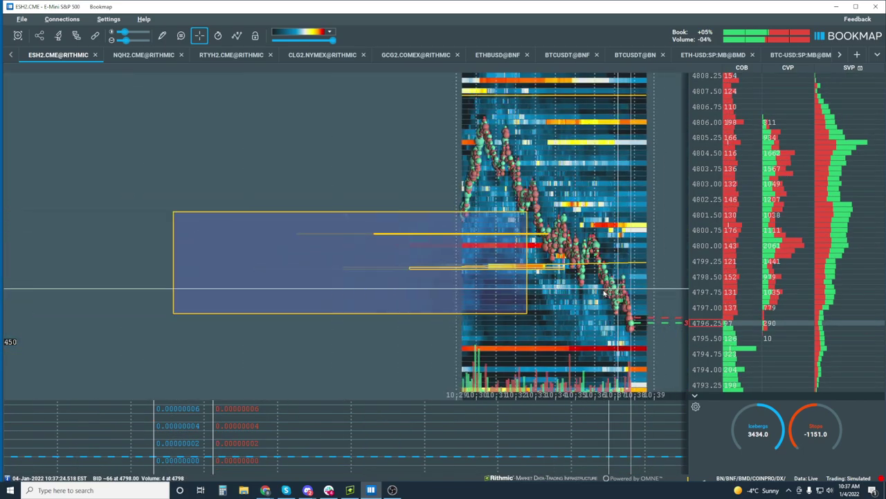
scroll(604, 293, "down", 5)
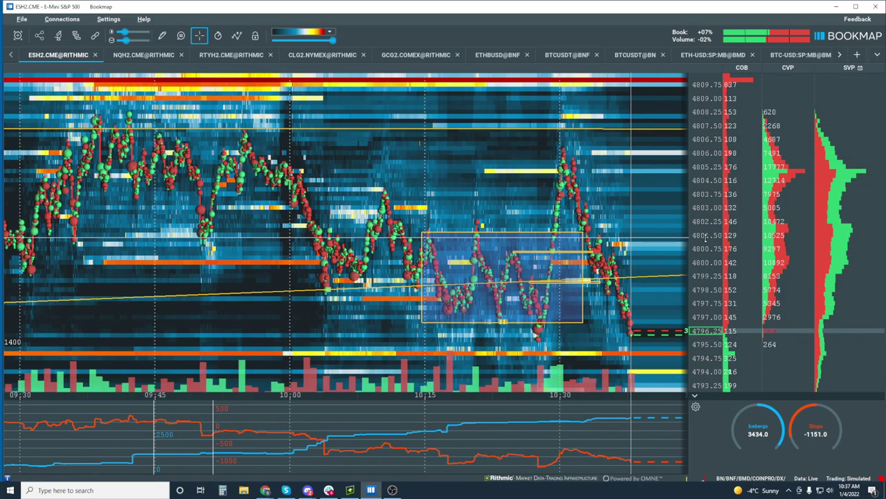
scroll(642, 323, "down", 5)
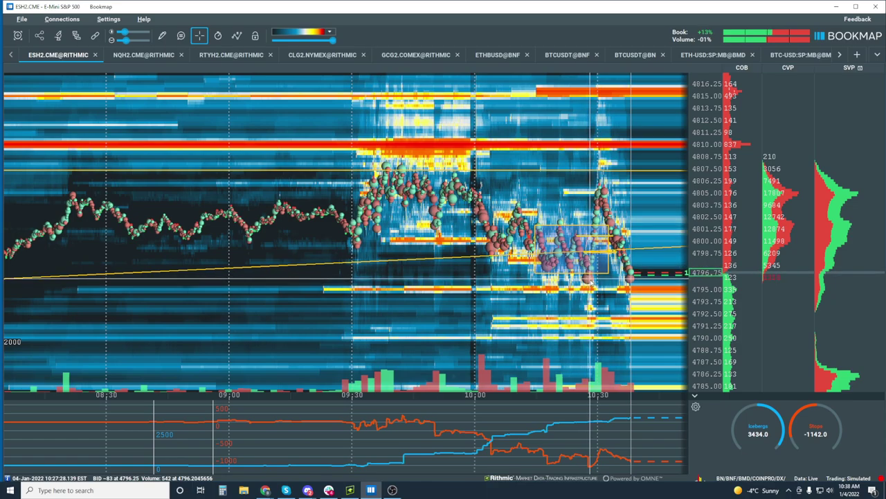
scroll(590, 280, "up", 5)
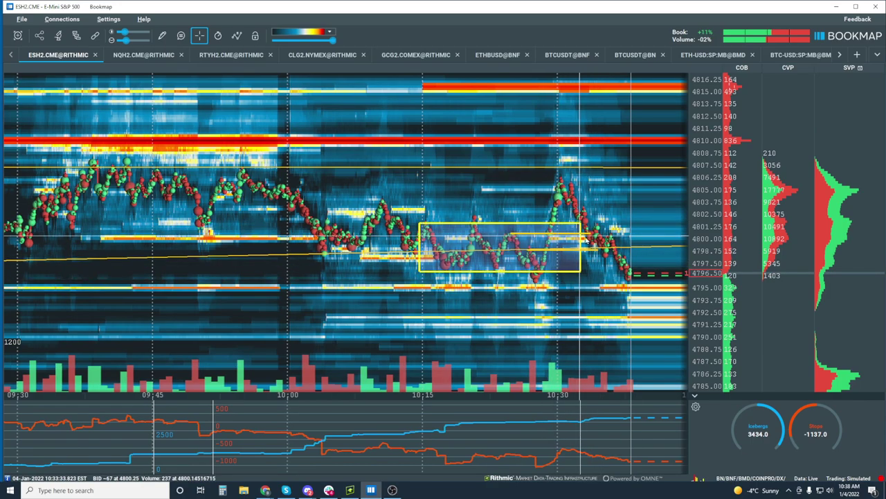
scroll(585, 239, "up", 5)
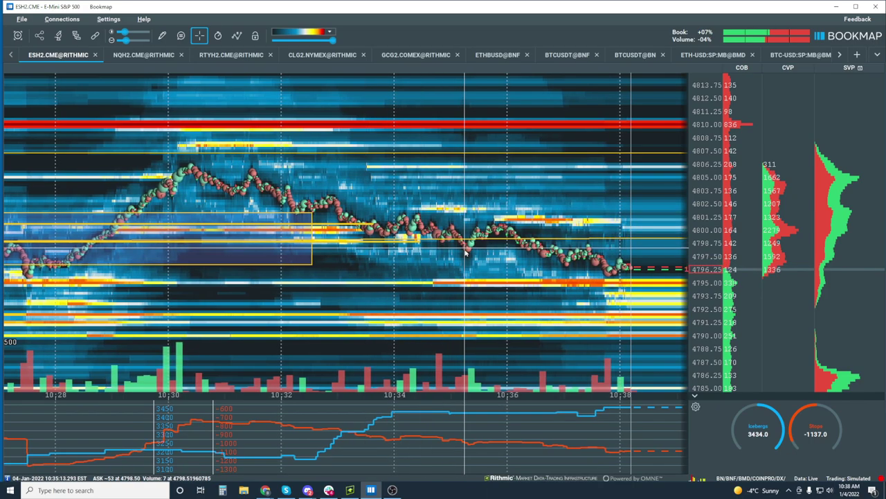
scroll(438, 279, "down", 2)
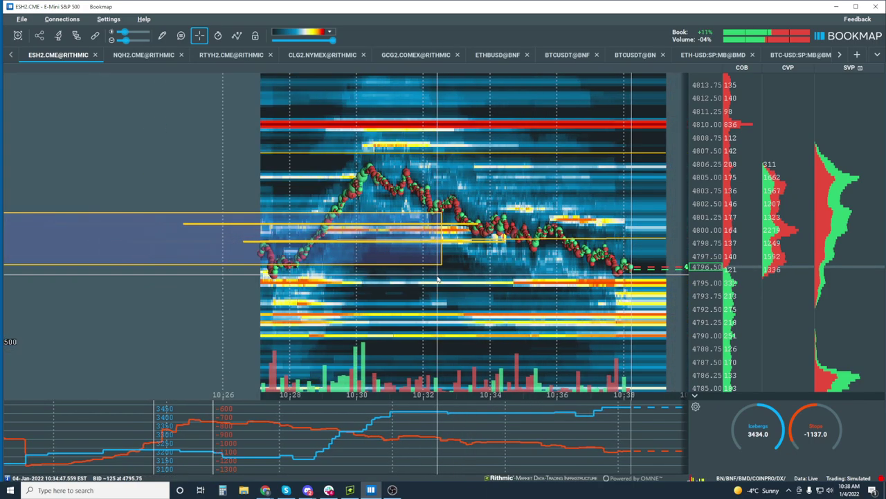
scroll(438, 279, "down", 5)
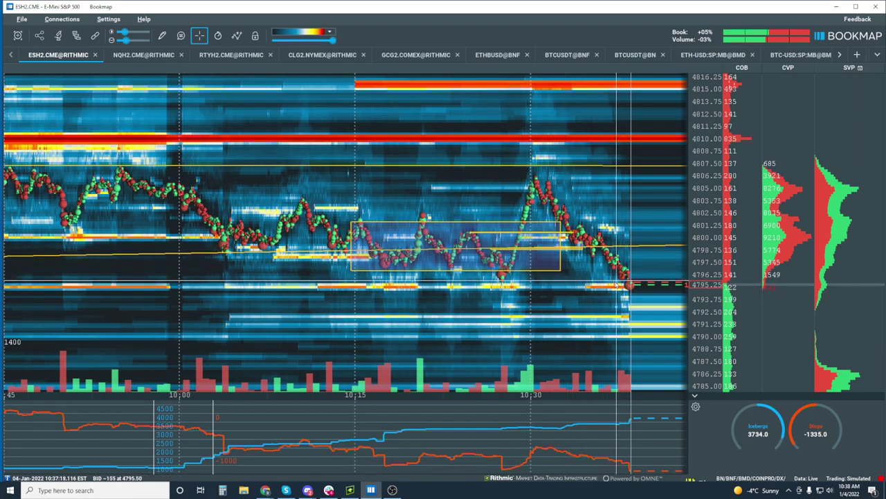
scroll(619, 289, "down", 2)
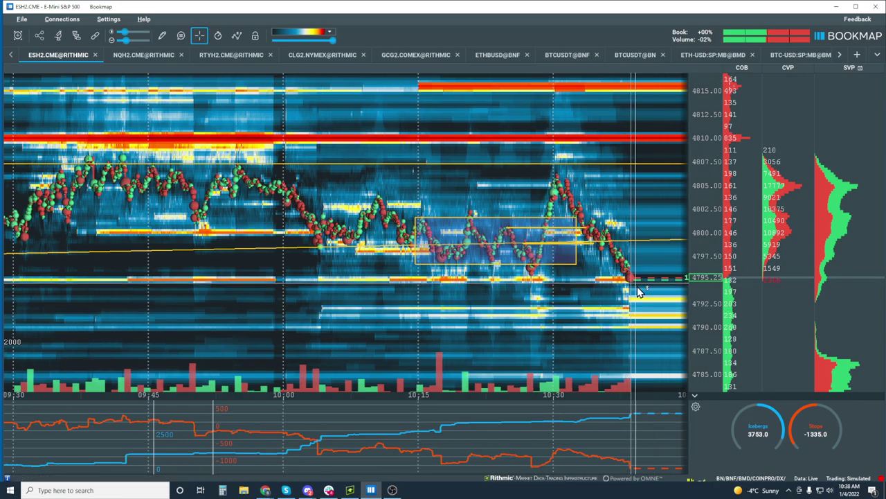
scroll(635, 286, "down", 4)
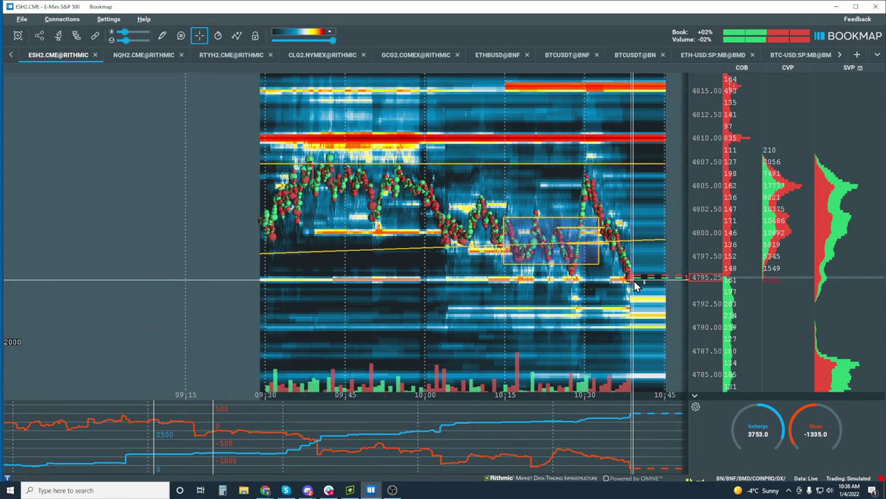
scroll(635, 286, "up", 5)
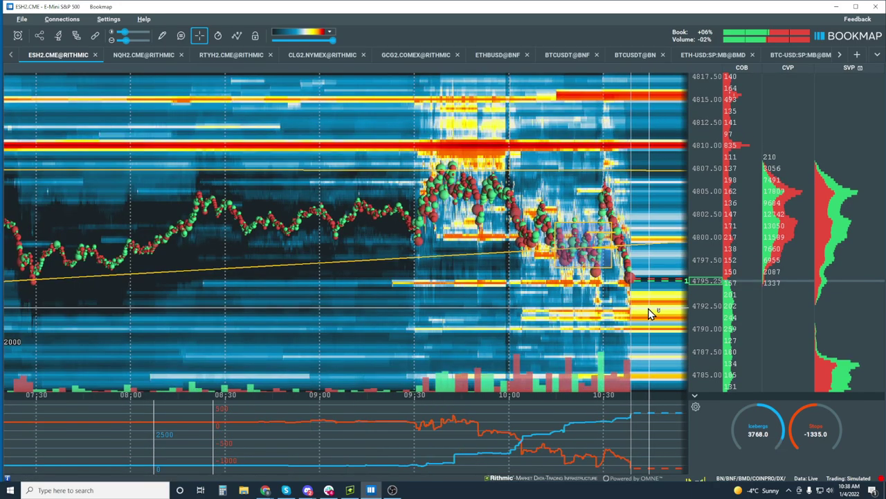
scroll(627, 295, "up", 5)
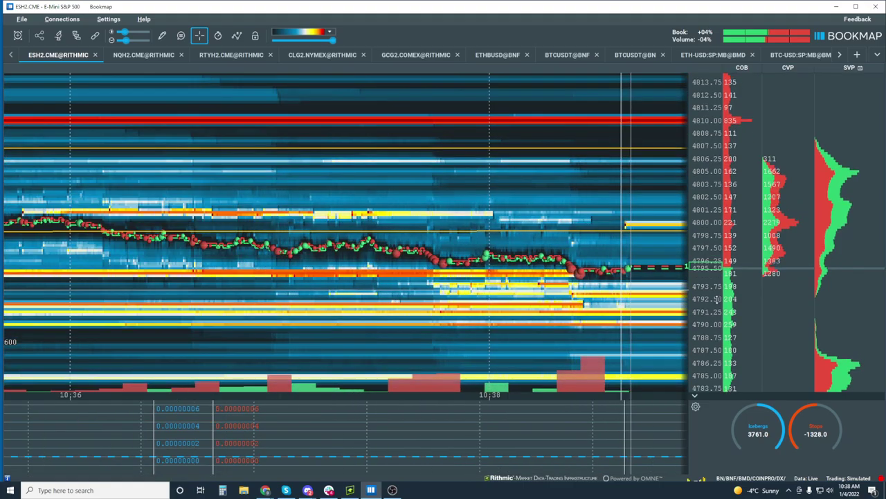
scroll(709, 270, "up", 2)
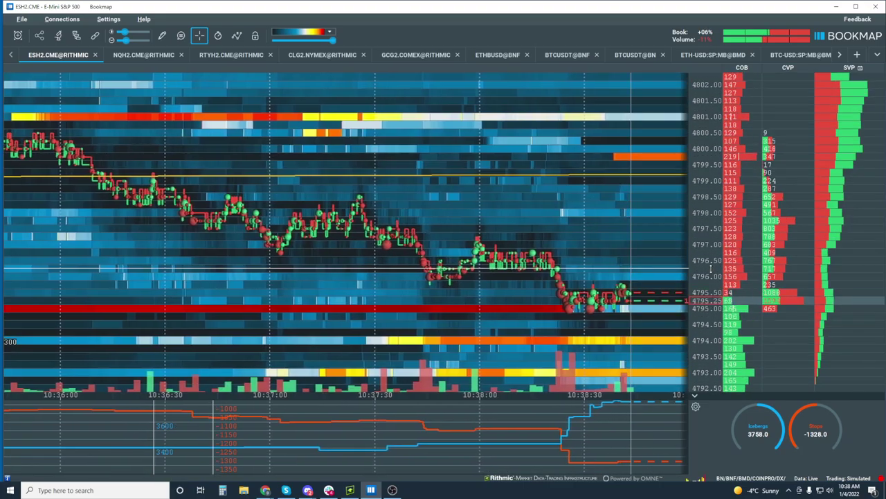
scroll(513, 290, "down", 3)
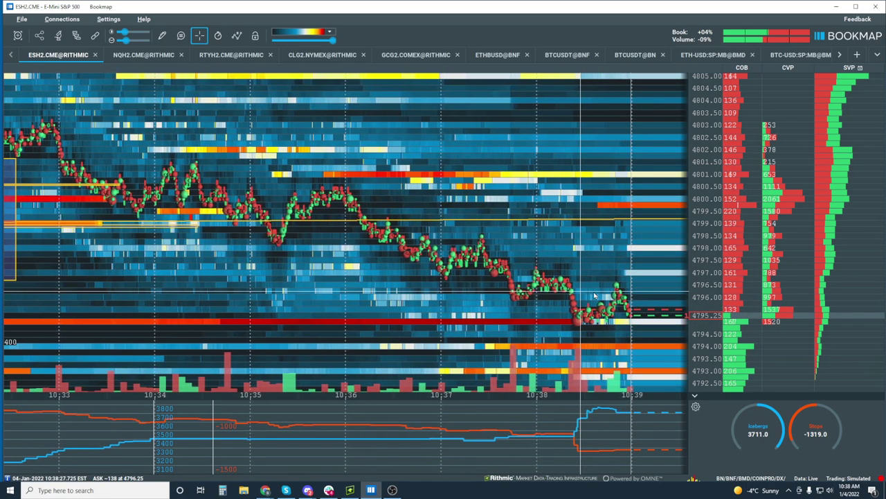
scroll(594, 296, "down", 2)
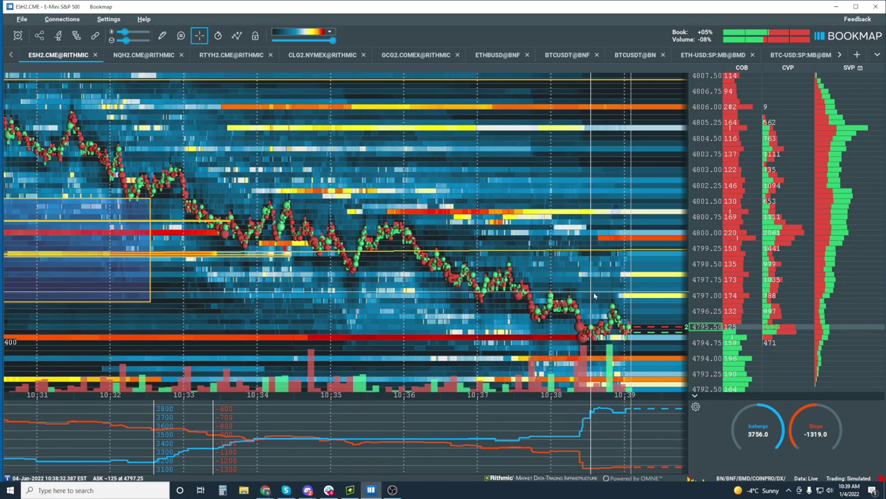
scroll(595, 296, "down", 5)
scroll(594, 296, "down", 2)
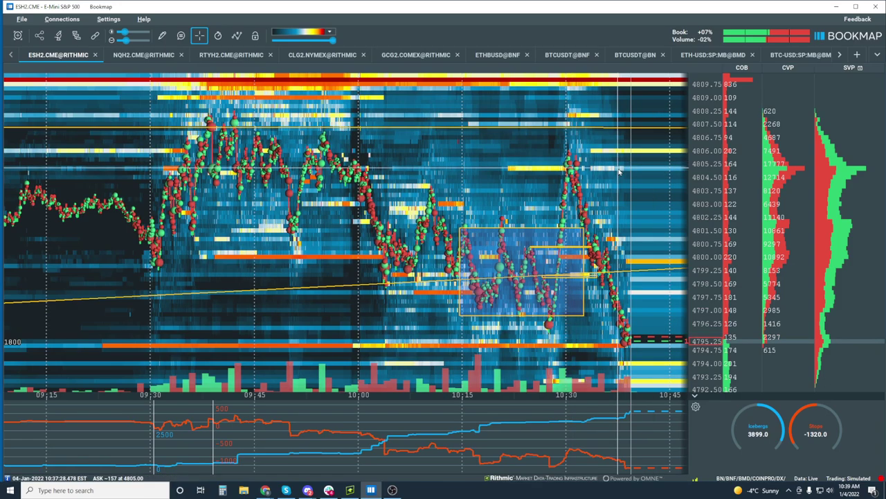
scroll(620, 171, "up", 2)
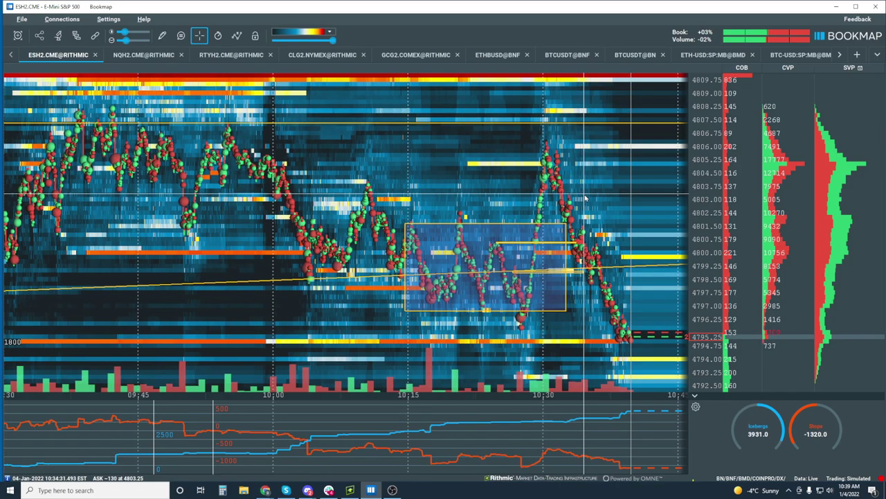
scroll(604, 255, "down", 3)
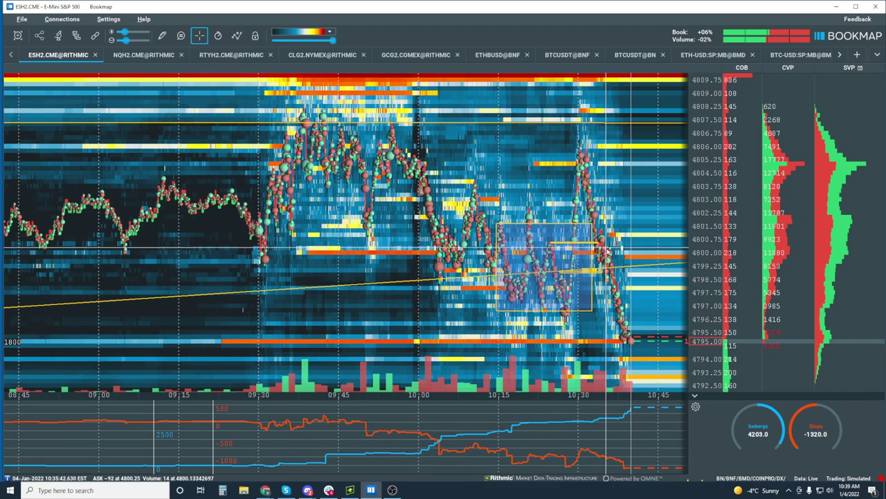
scroll(604, 249, "down", 4)
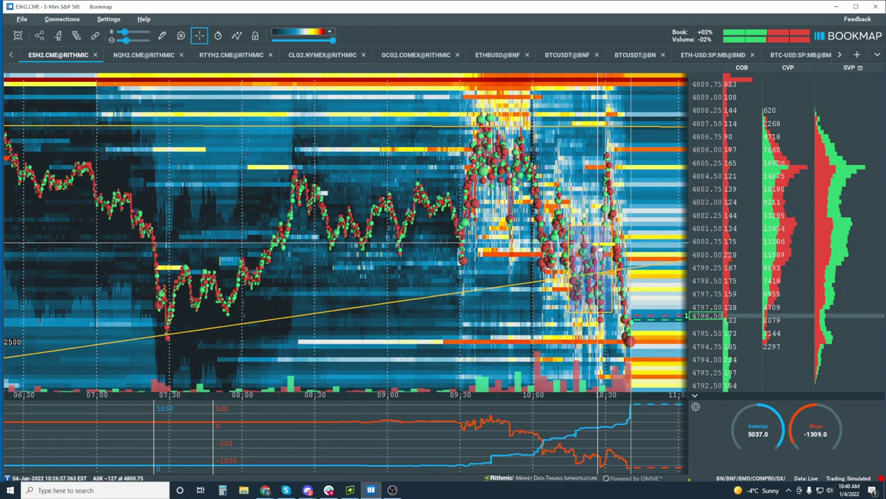
scroll(598, 242, "up", 3)
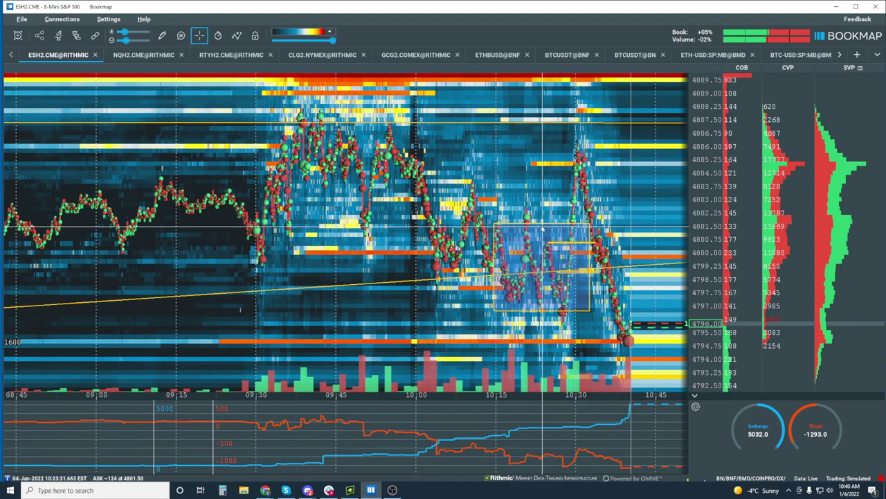
scroll(546, 228, "up", 5)
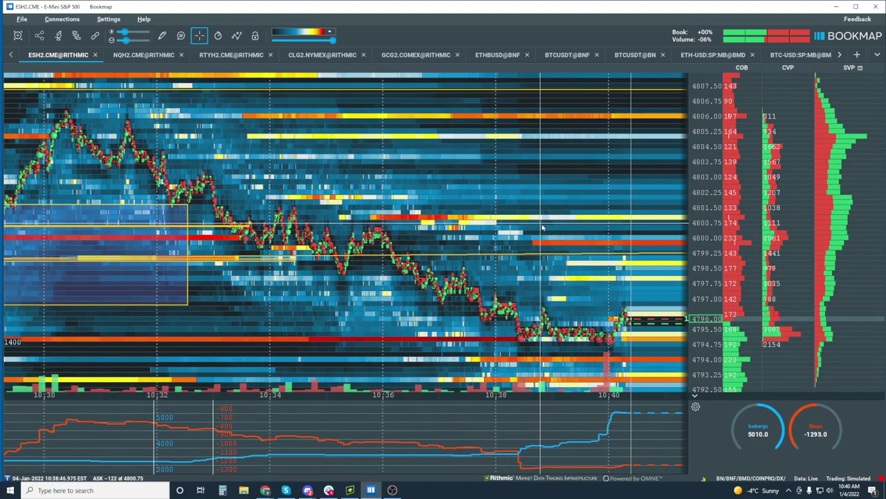
scroll(543, 227, "down", 5)
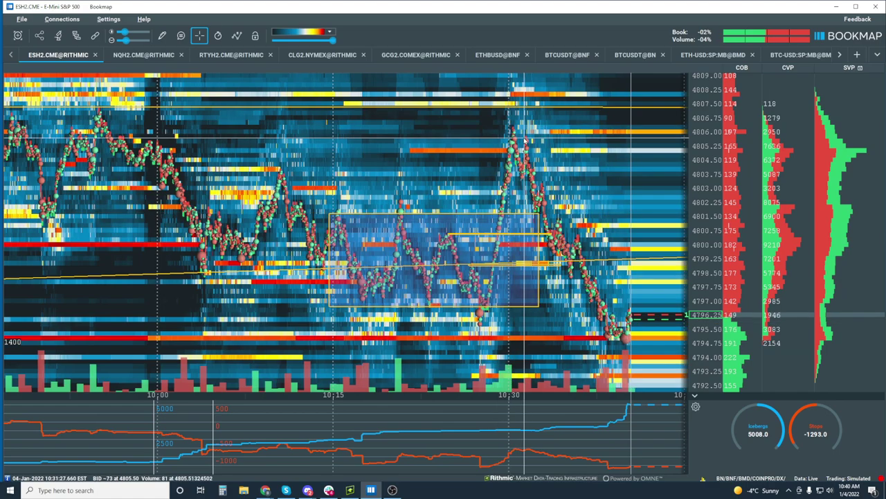
scroll(524, 141, "down", 5)
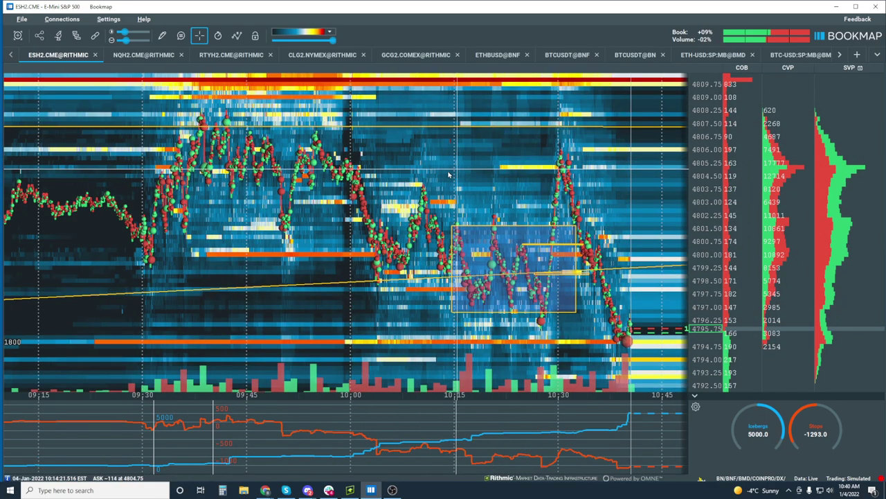
scroll(449, 174, "up", 3)
left_click_drag(449, 175, 620, 175)
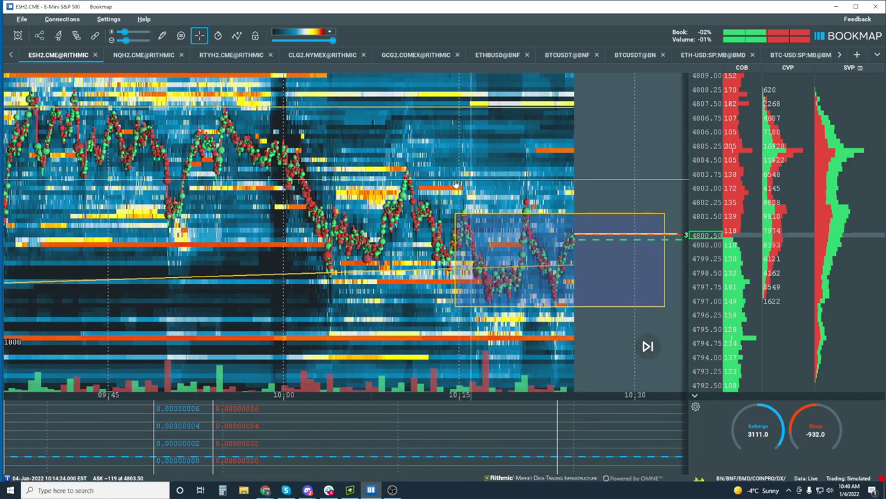
scroll(503, 226, "down", 5)
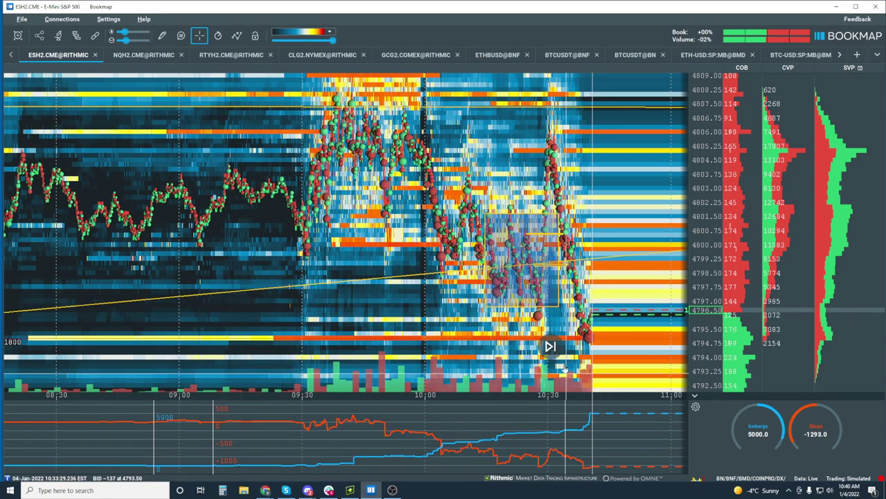
scroll(551, 346, "up", 5)
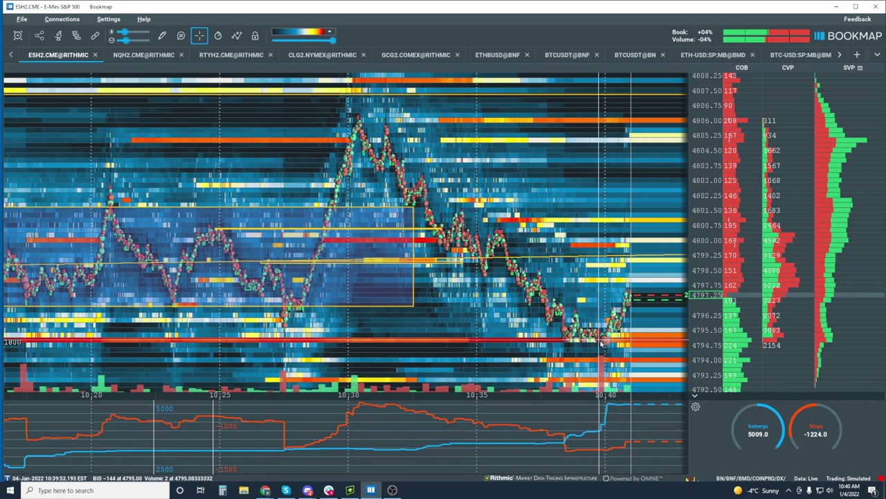
scroll(528, 340, "down", 5)
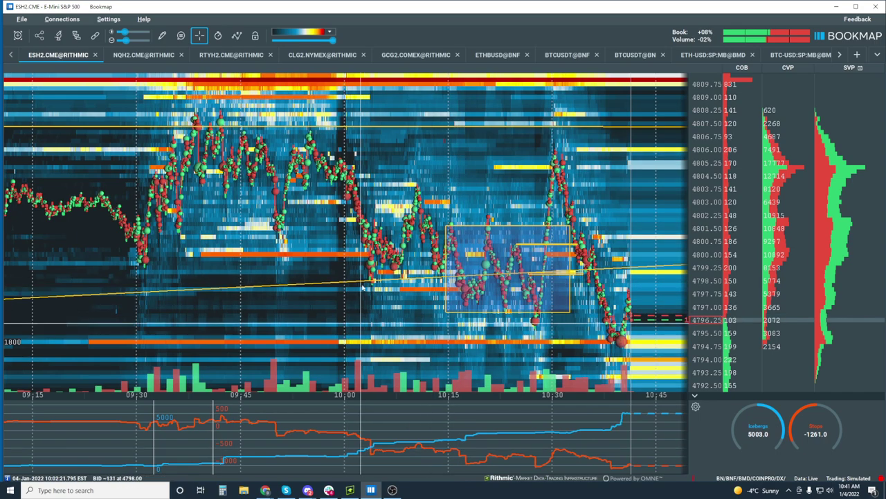
Clear every drawing from the ESH2 heatmap with Clear drawings, confirming with OK.
left_click(162, 35)
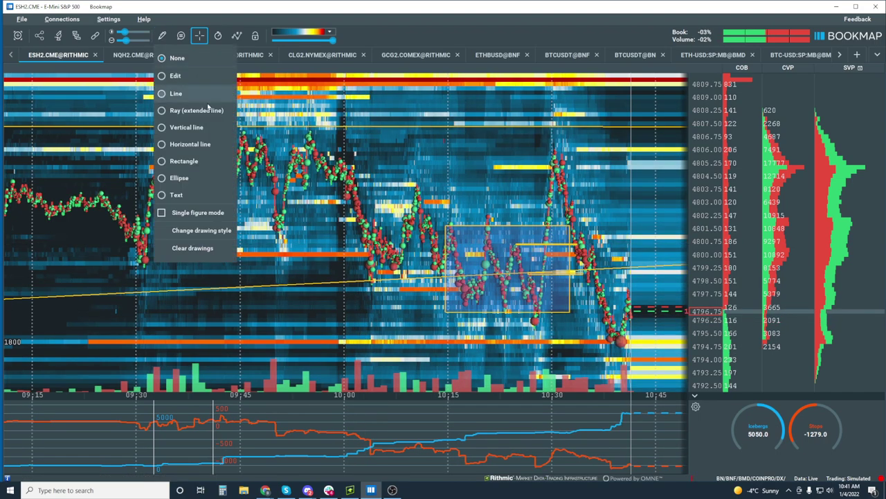
left_click(193, 247)
left_click(490, 287)
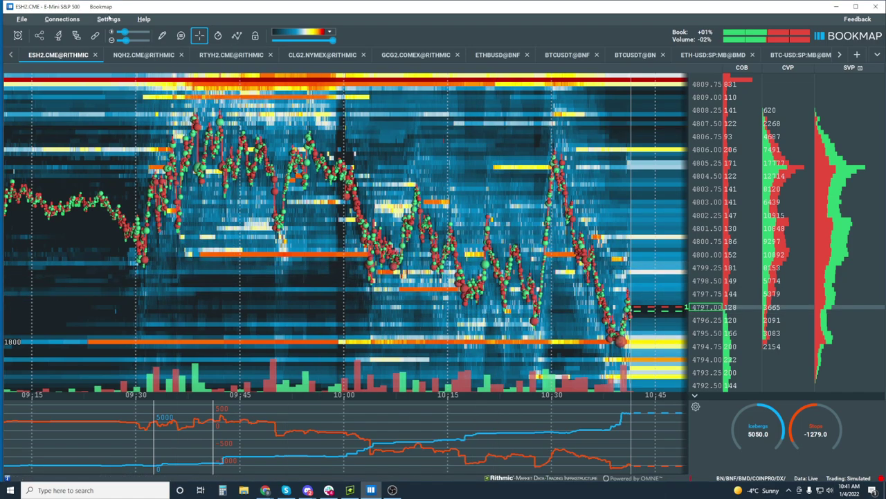
left_click(163, 36)
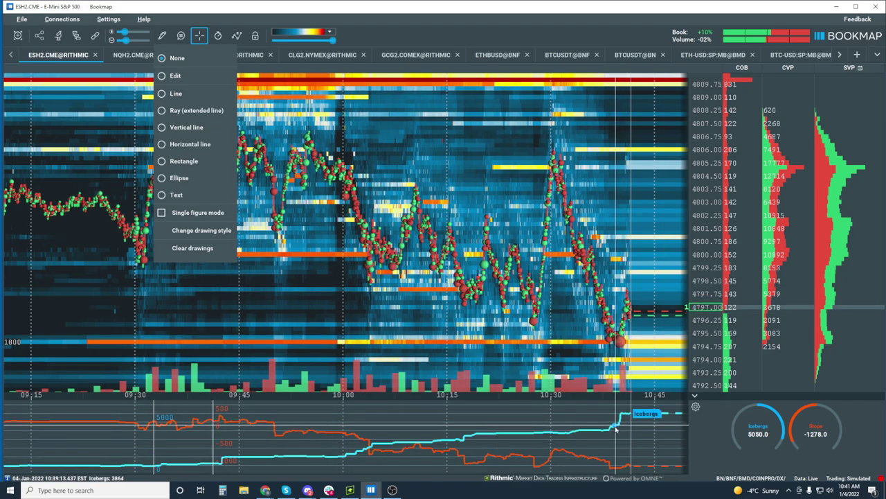
Draw a large range rectangle around the 10:00–10:42 consolidation, then exit drawing mode.
left_click(184, 162)
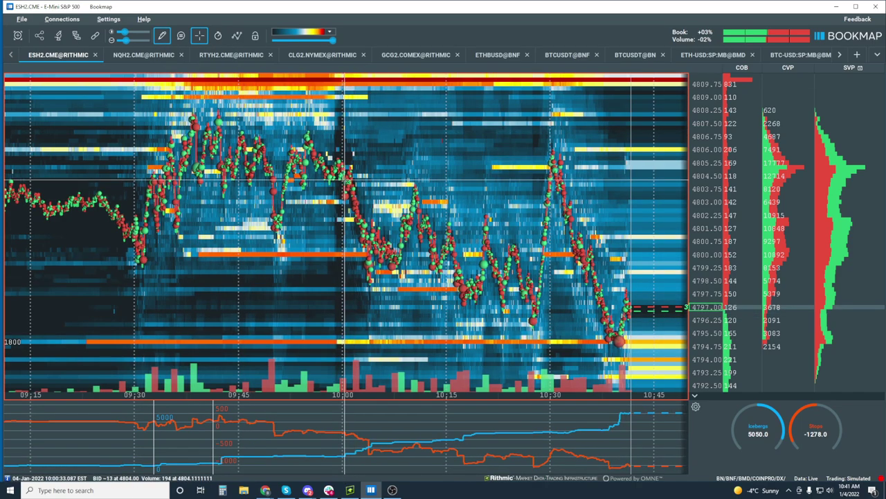
mouse_move(345, 180)
left_mouse_down()
mouse_move(540, 325)
mouse_move(628, 342)
left_mouse_up()
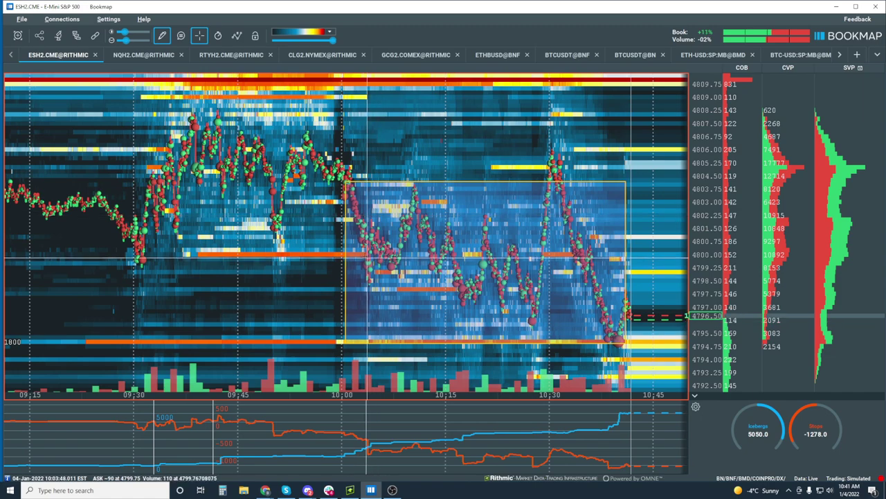
left_click(162, 36)
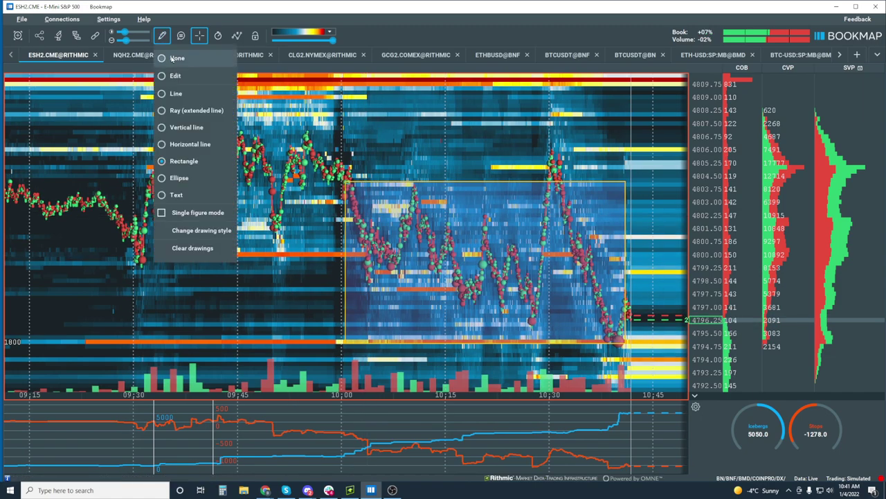
left_click(174, 59)
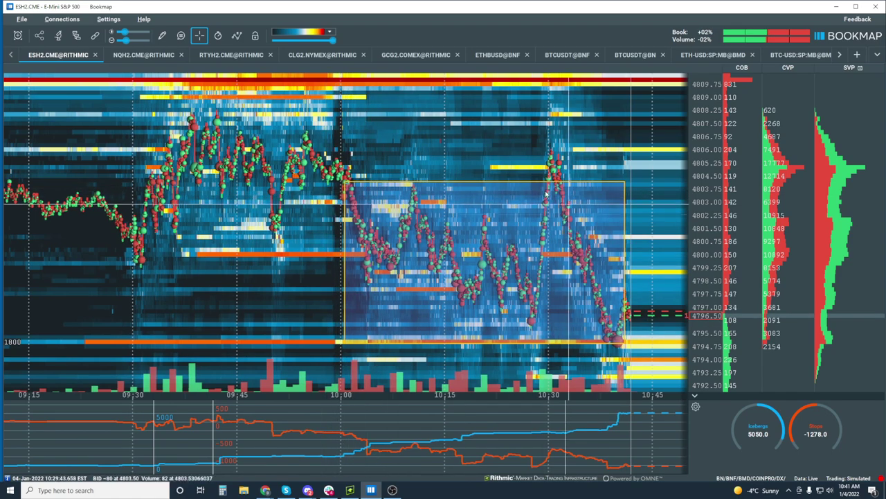
Draw a small rectangle marking a swing point inside the range.
left_click(160, 37)
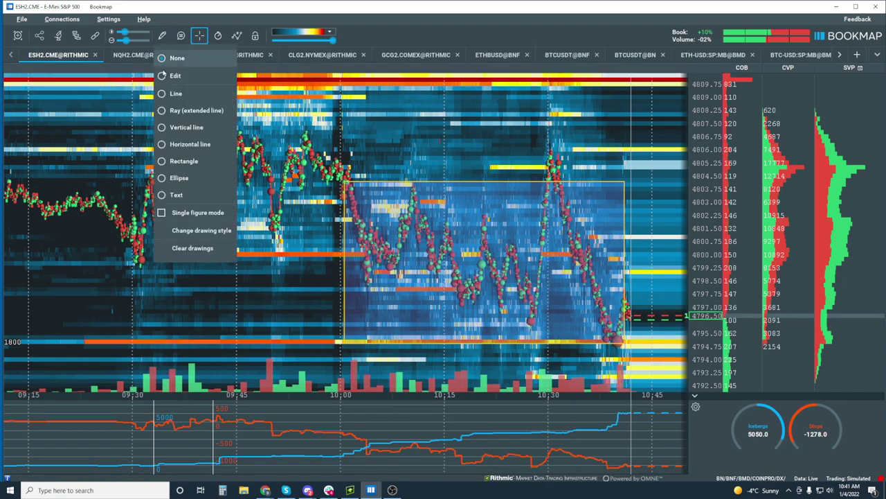
left_click(183, 161)
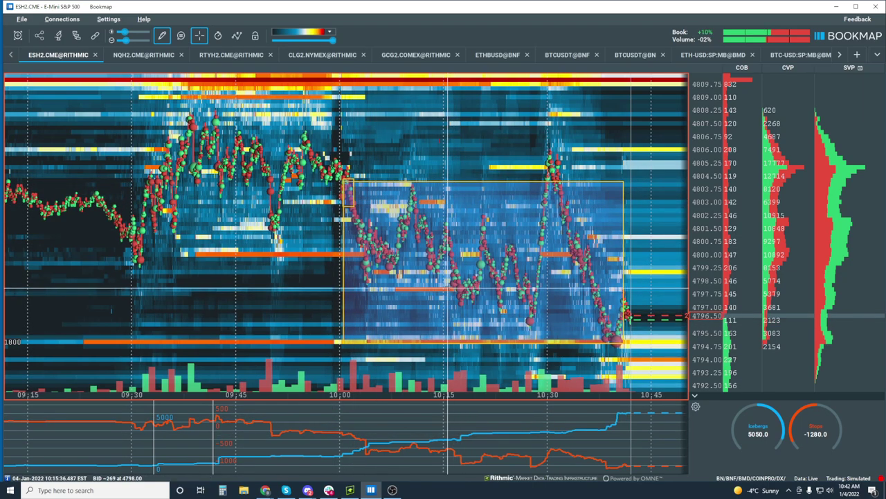
left_click_drag(457, 283, 469, 302)
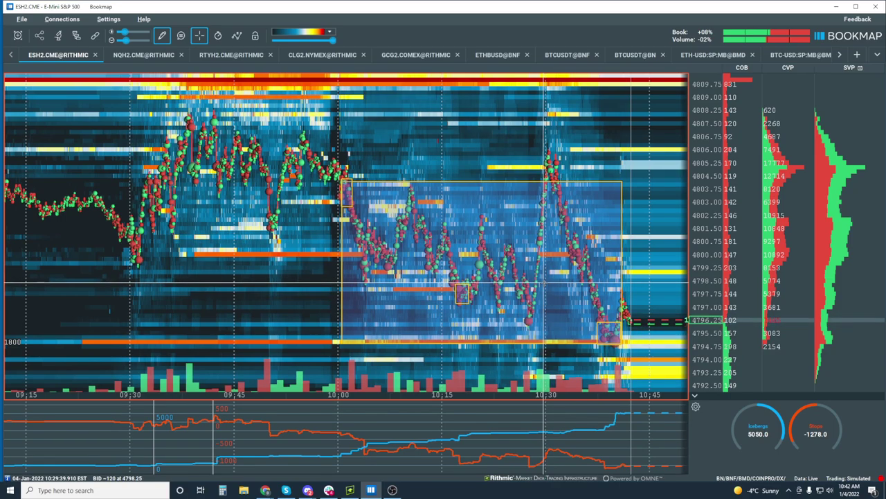
scroll(544, 280, "up", 3)
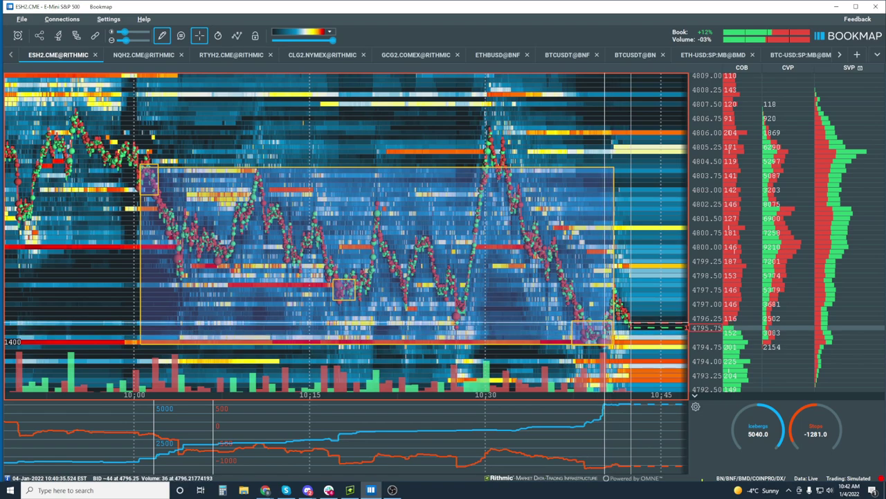
Set the drawing tool to None, adjust the time zoom, and switch to Rithmic Trader Pro.
left_click(161, 36)
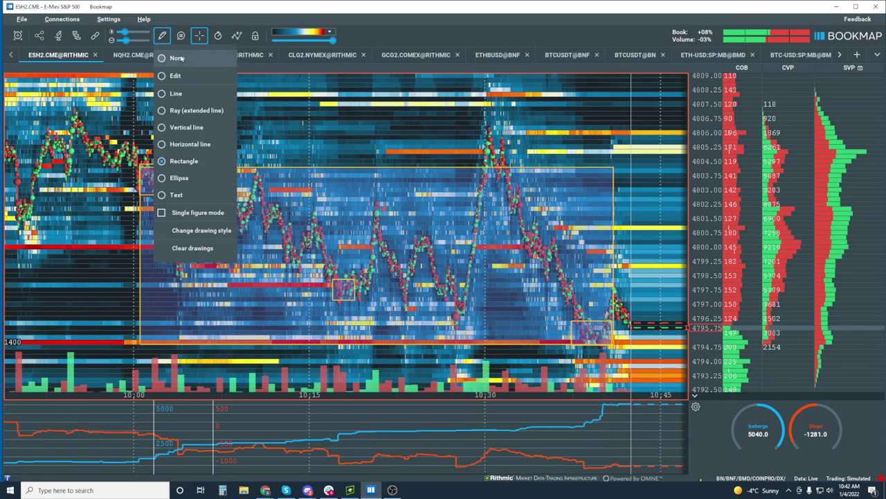
left_click(178, 59)
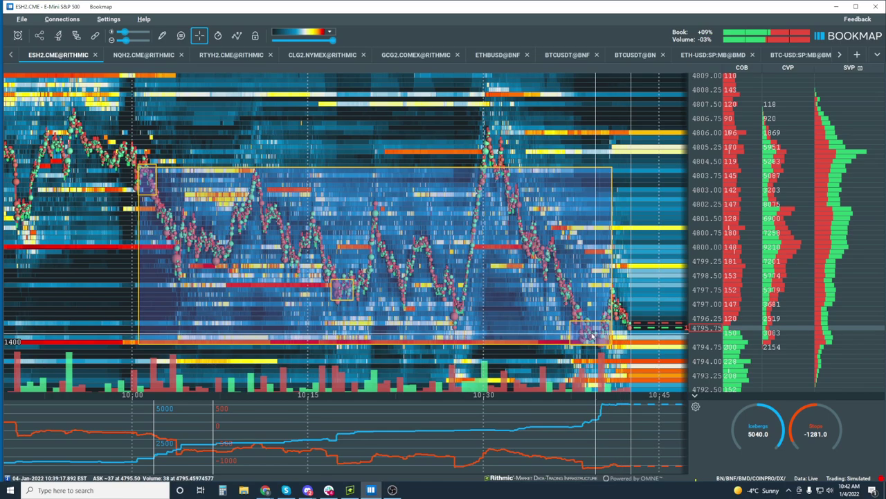
scroll(418, 297, "down", 4)
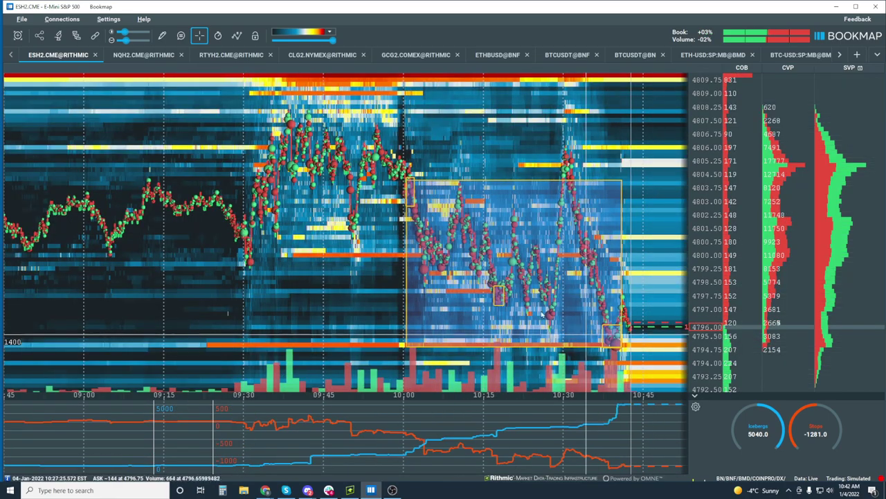
scroll(463, 200, "up", 4)
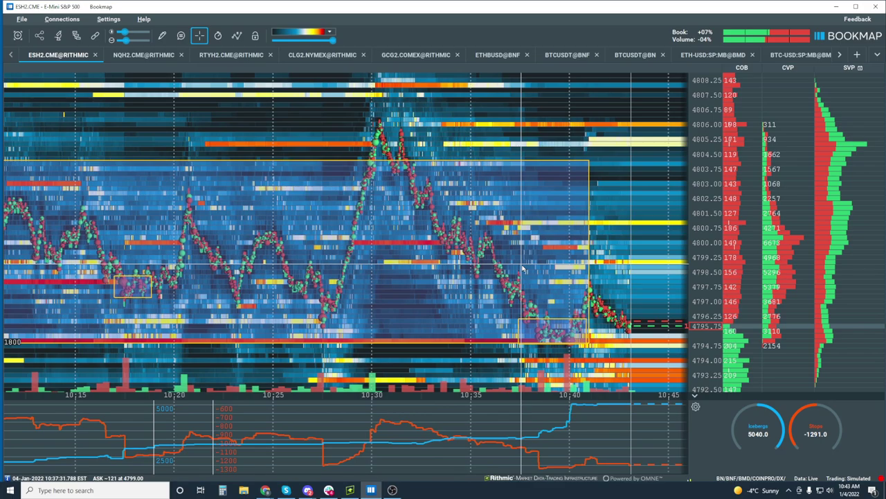
scroll(512, 262, "down", 3)
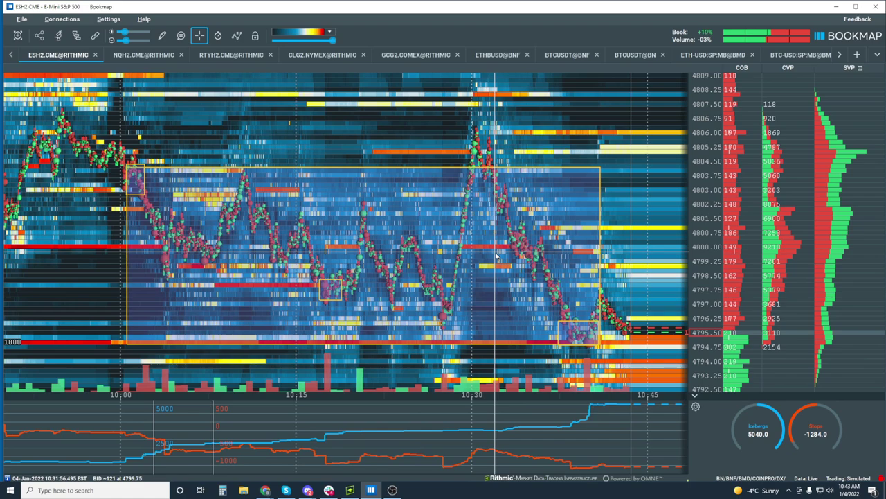
left_click(351, 490)
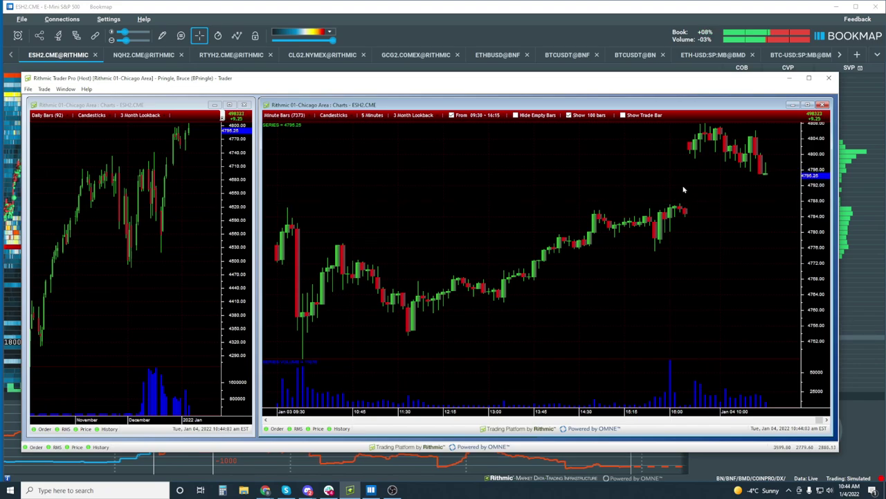
Uncheck From 09:30 - 16:15 so the 5-minute ES chart shows overnight bars, then return to Bookmap.
left_click(451, 116)
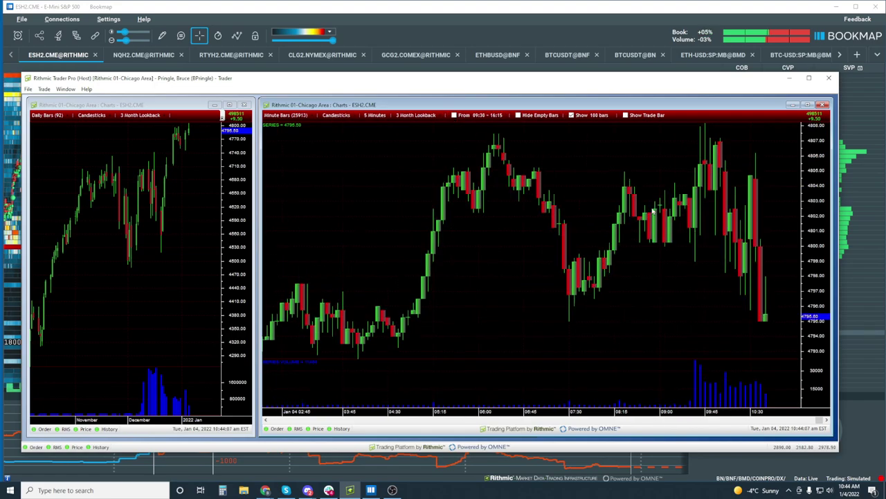
scroll(650, 219, "up", 1)
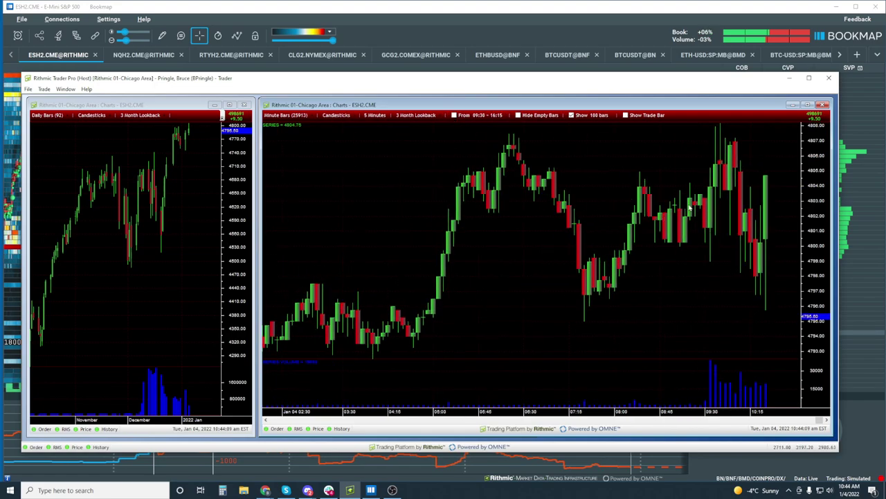
scroll(401, 255, "up", 1)
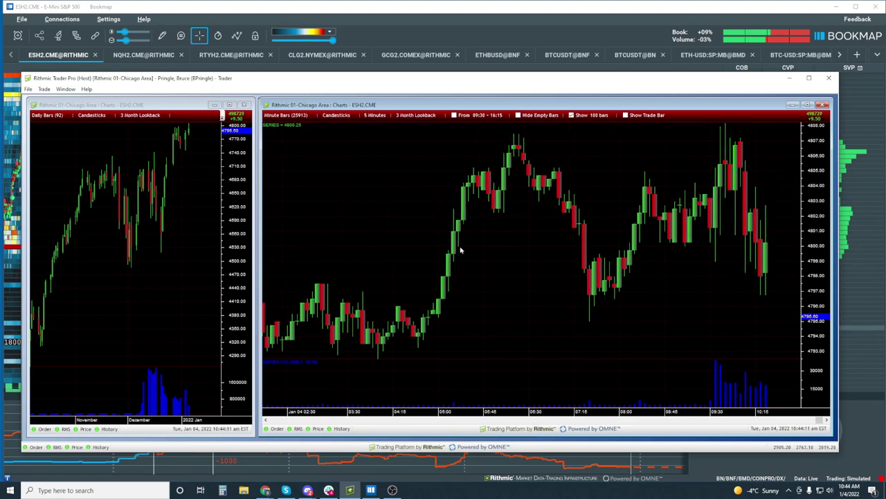
scroll(540, 249, "up", 5)
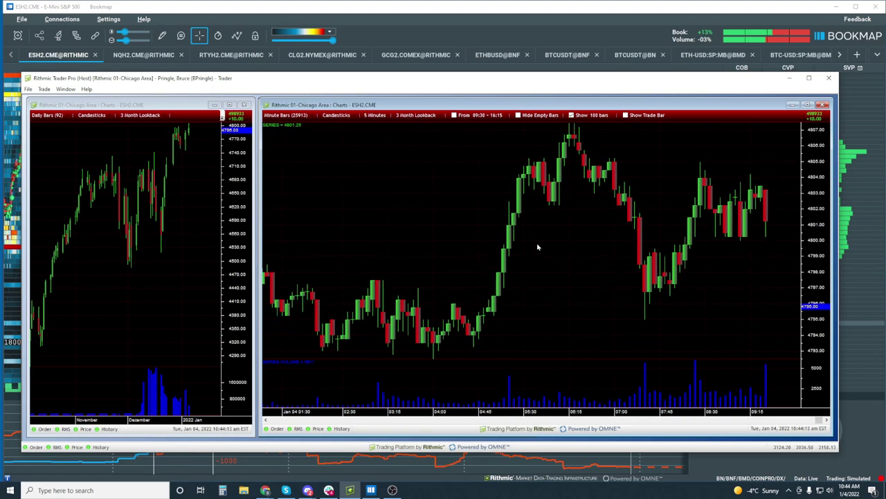
scroll(537, 244, "down", 3)
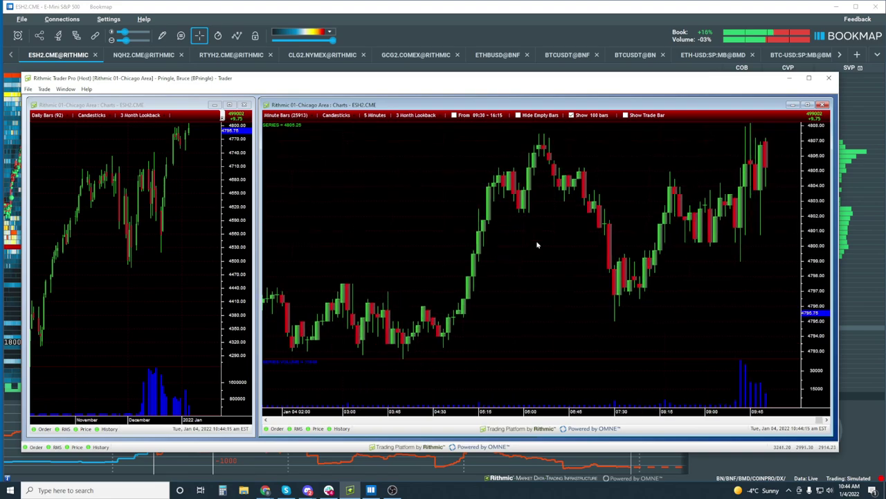
scroll(537, 244, "down", 3)
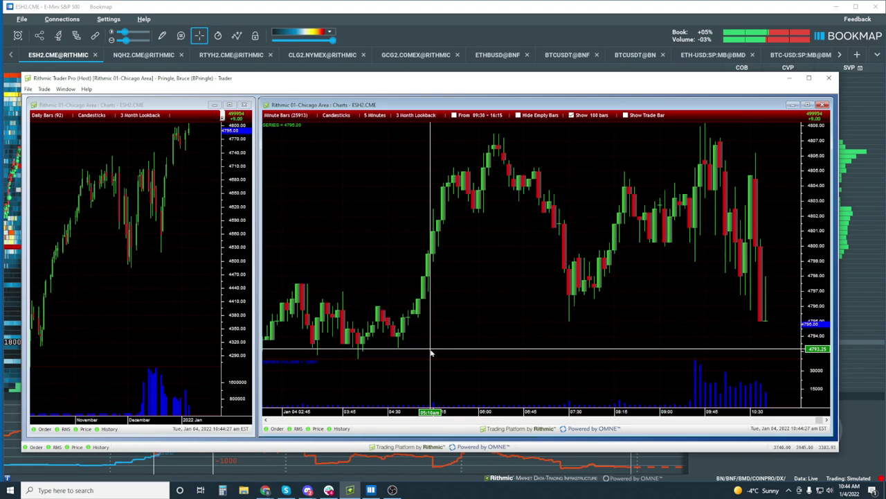
left_click(439, 14)
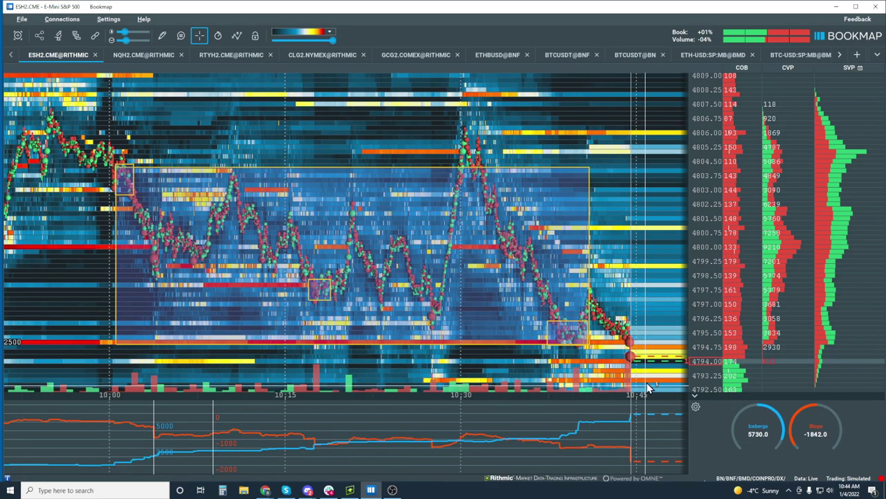
scroll(610, 318, "down", 3)
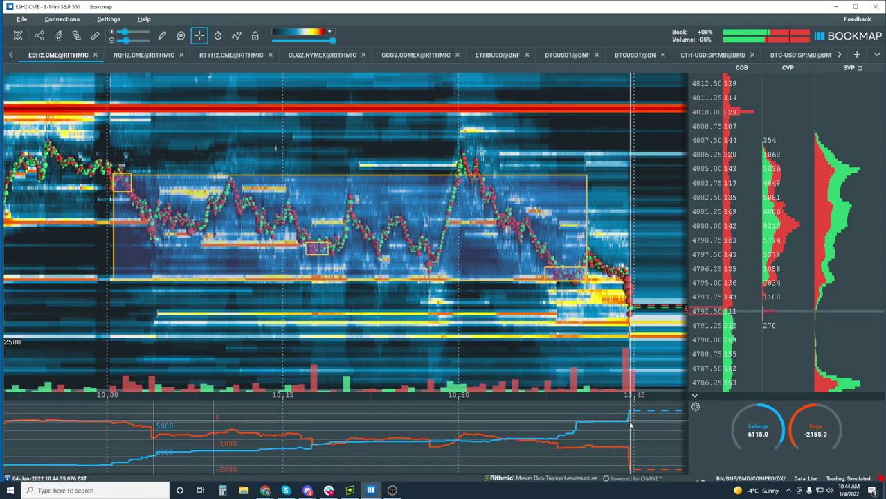
scroll(642, 303, "up", 5)
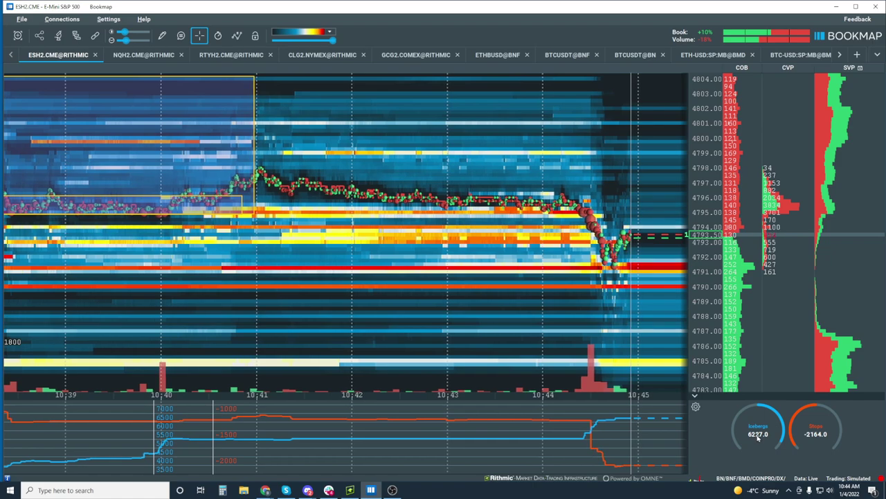
scroll(575, 186, "down", 3)
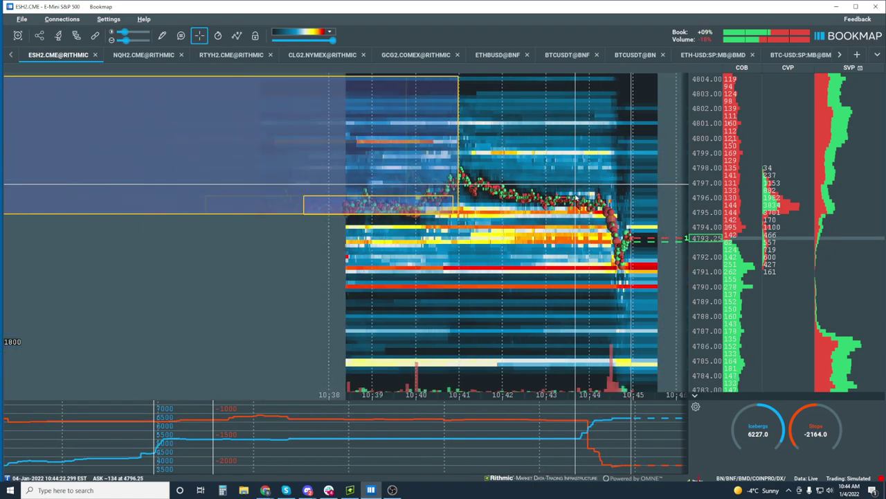
scroll(575, 198, "down", 2)
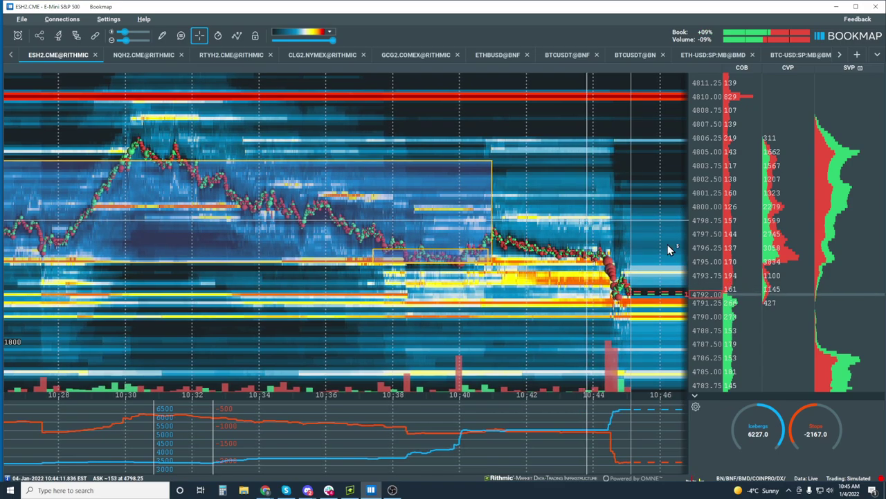
Zoom the heatmap out to several days, then Alt+Tab to the Rithmic Trader Pro charts.
scroll(706, 180, "down", 2)
scroll(706, 181, "down", 1)
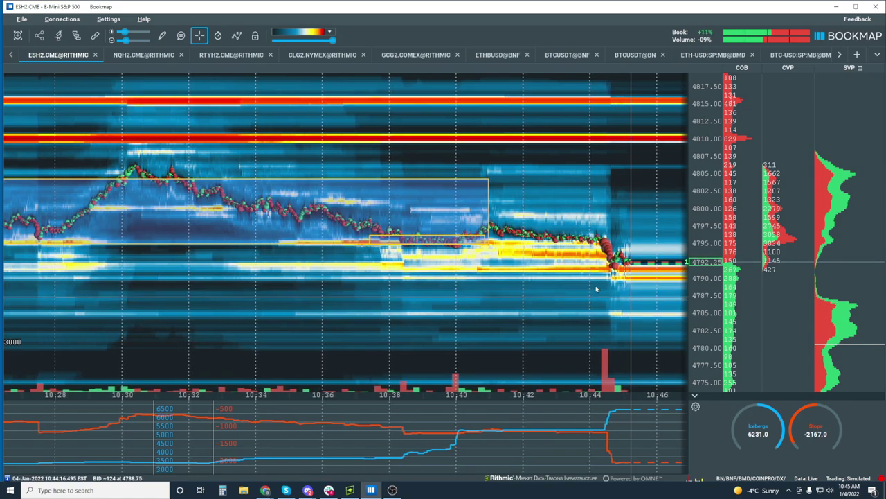
scroll(575, 284, "down", 2)
scroll(574, 284, "down", 4)
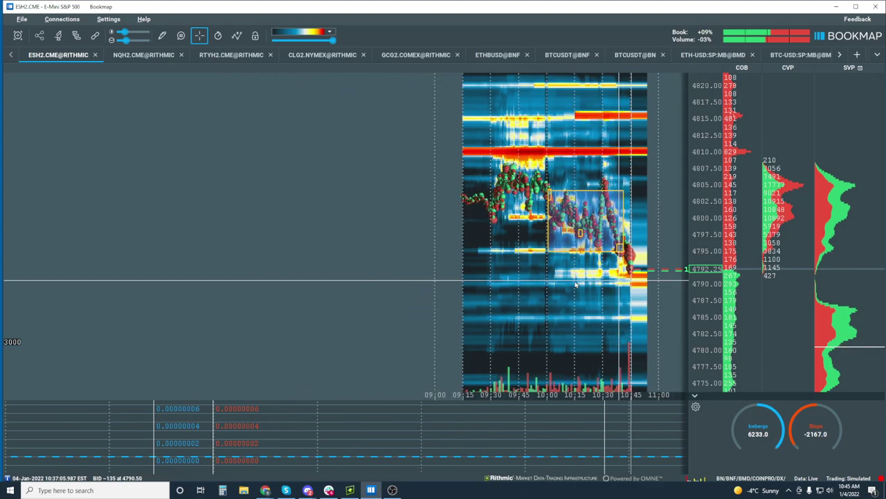
scroll(575, 283, "down", 5)
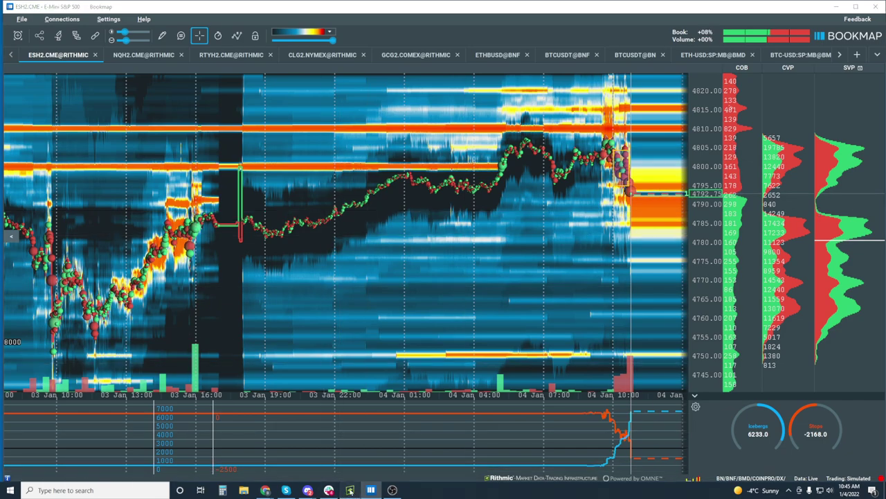
key("alt+Tab")
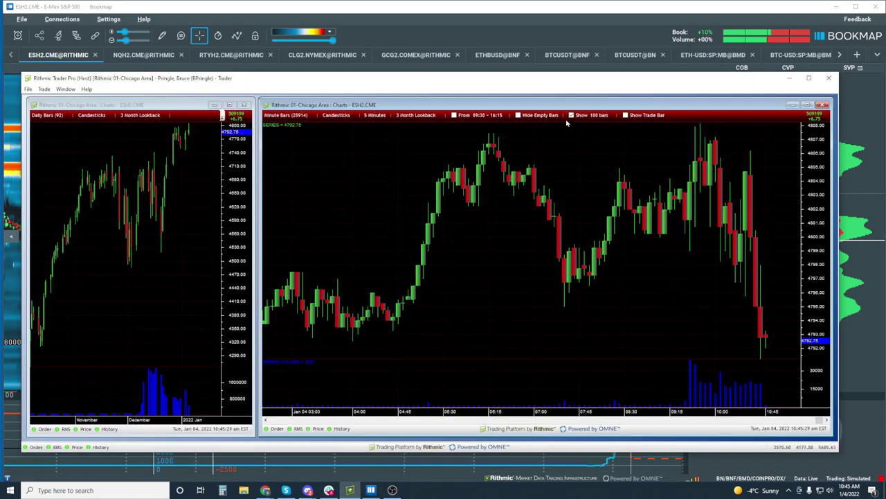
Re-enable the 09:30–16:15 session filter on the 5-minute ES chart and return to Bookmap.
left_click(476, 117)
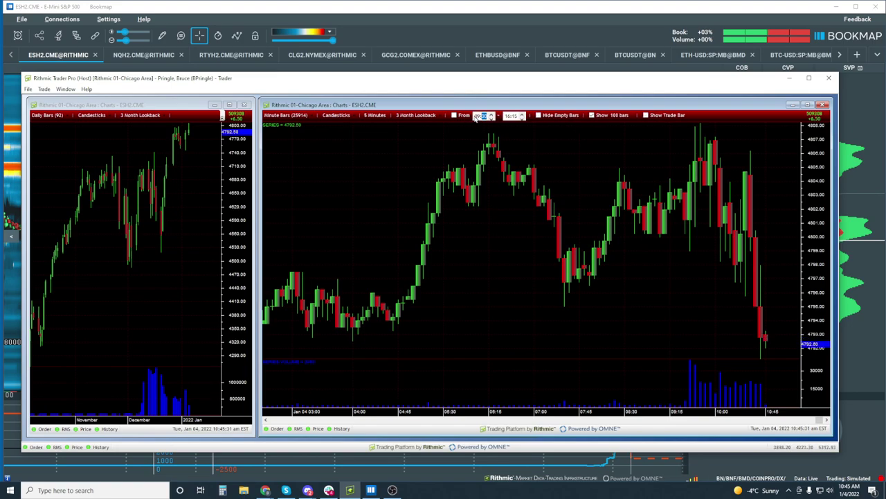
left_click(463, 116)
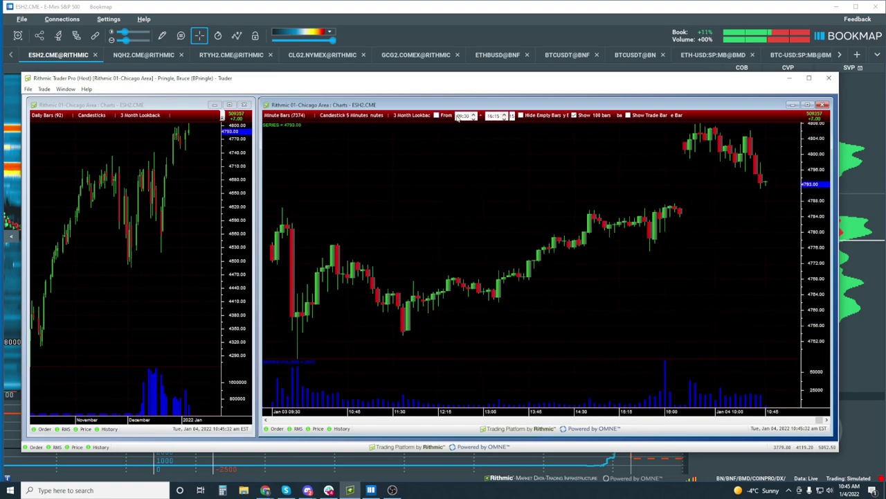
left_click(443, 117)
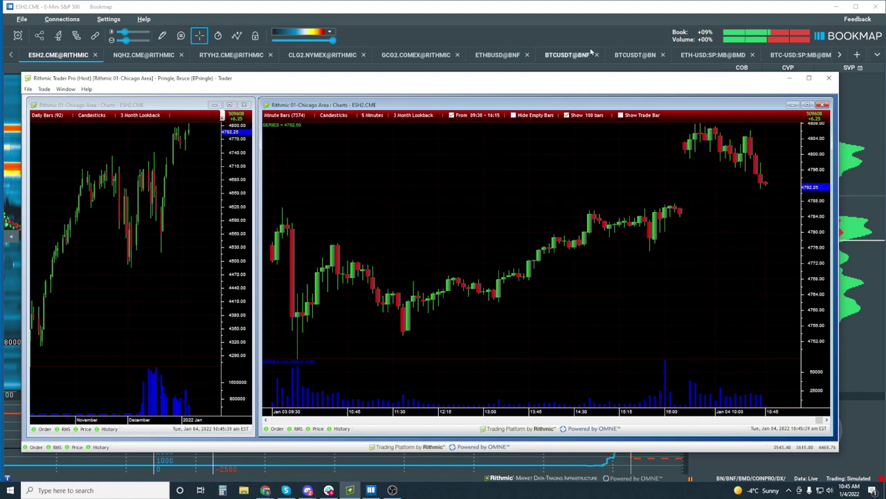
key("alt+Tab")
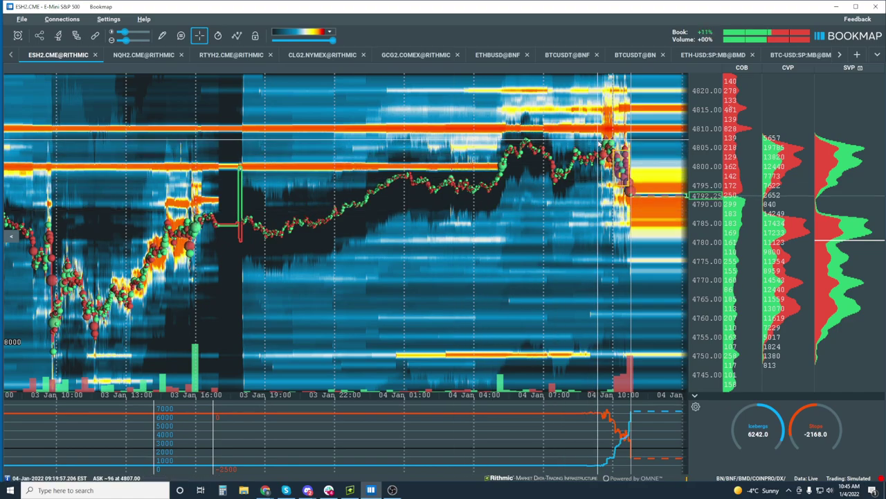
Zoom to 10:32–10:46, draw a rectangle around the 10:44 drop, then set drawing to None.
scroll(600, 144, "up", 6)
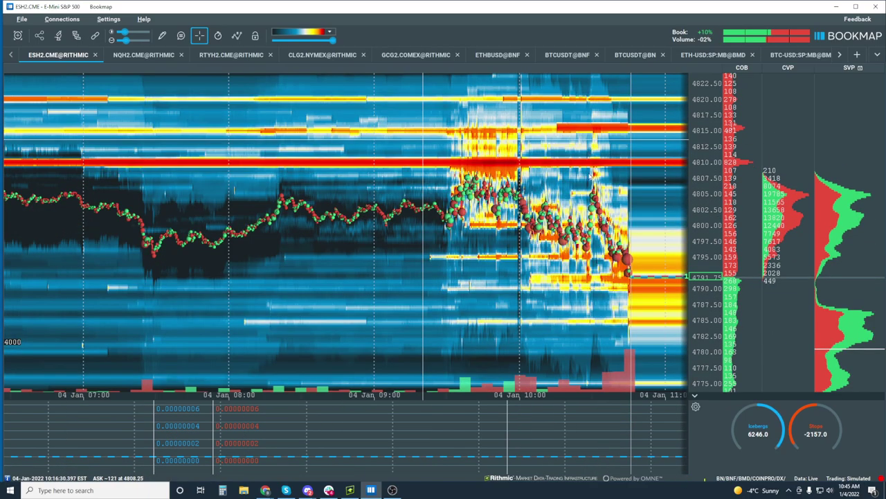
scroll(590, 202, "up", 4)
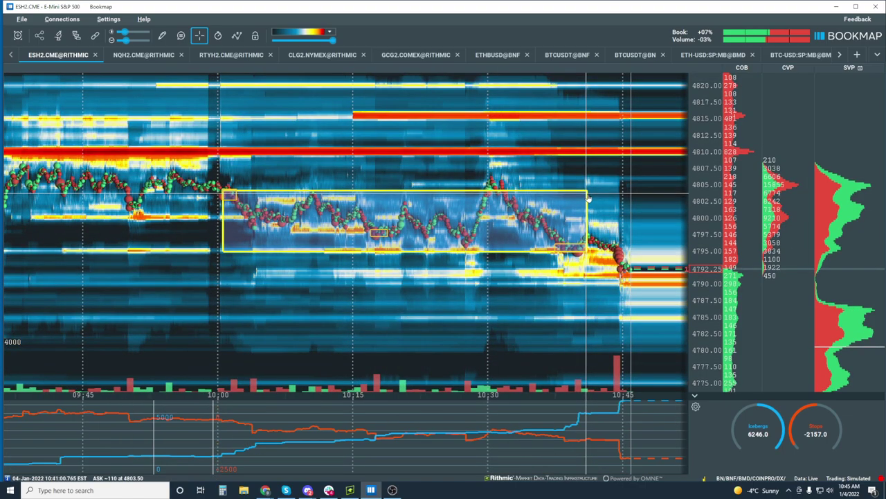
scroll(598, 205, "up", 5)
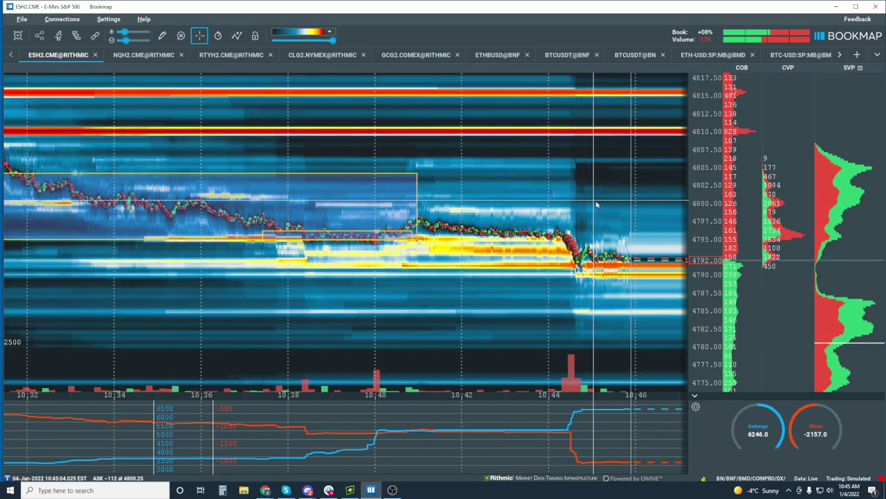
scroll(703, 270, "up", 5)
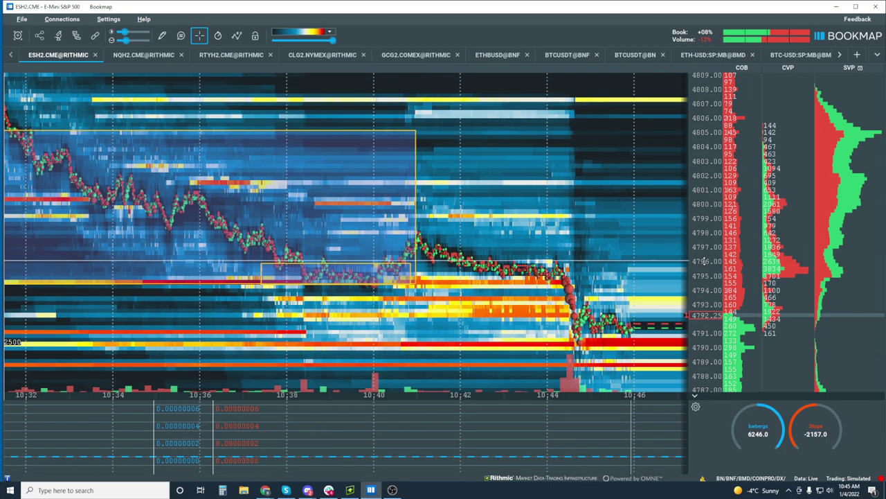
scroll(703, 270, "down", 3)
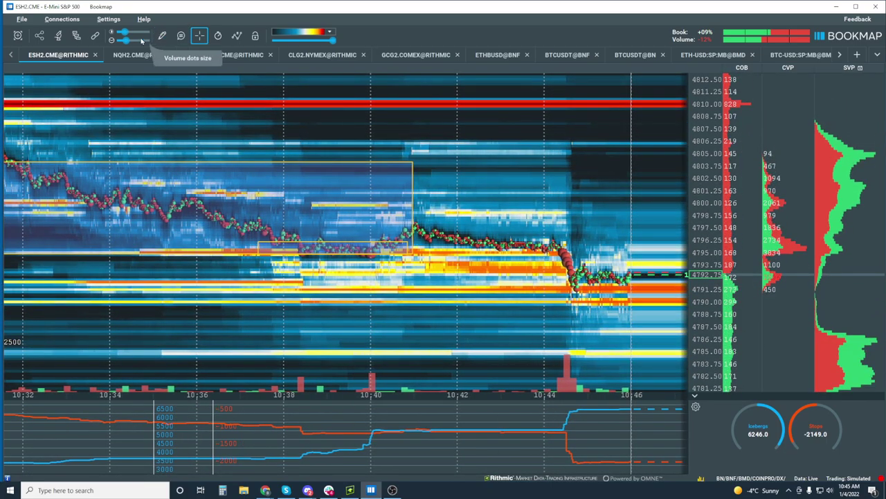
left_click(164, 38)
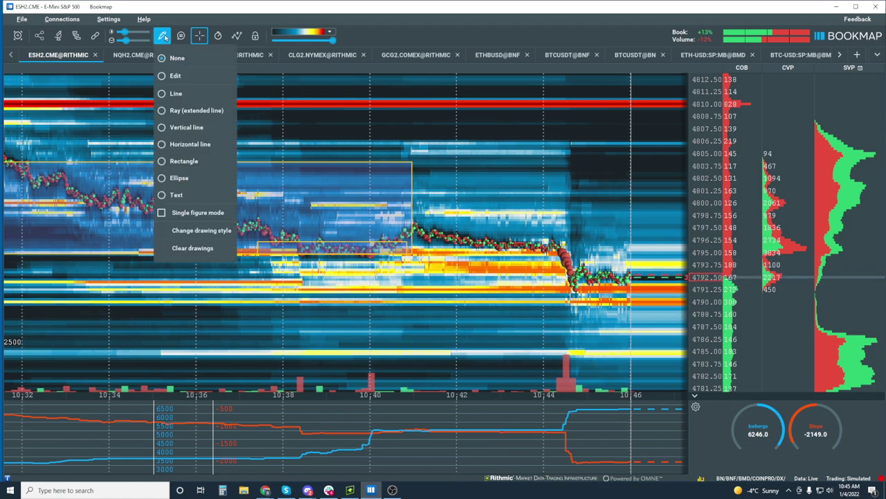
left_click(202, 158)
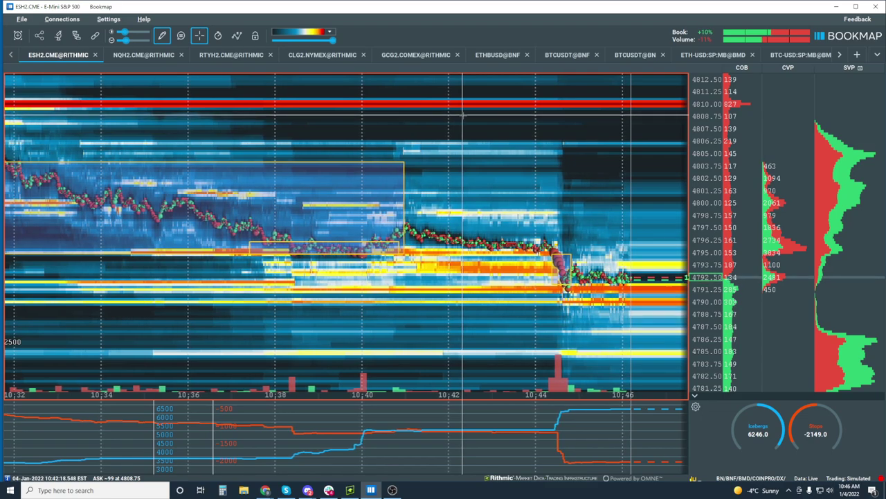
left_click(161, 36)
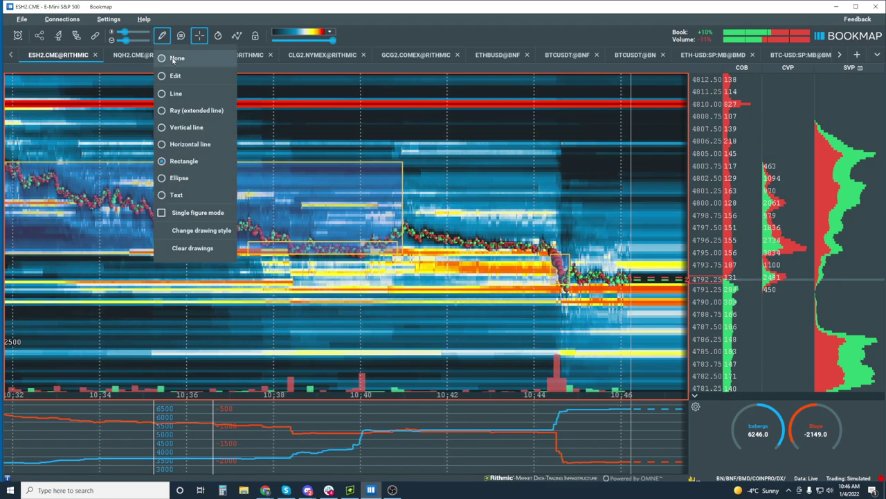
left_click(173, 60)
scroll(520, 191, "down", 2)
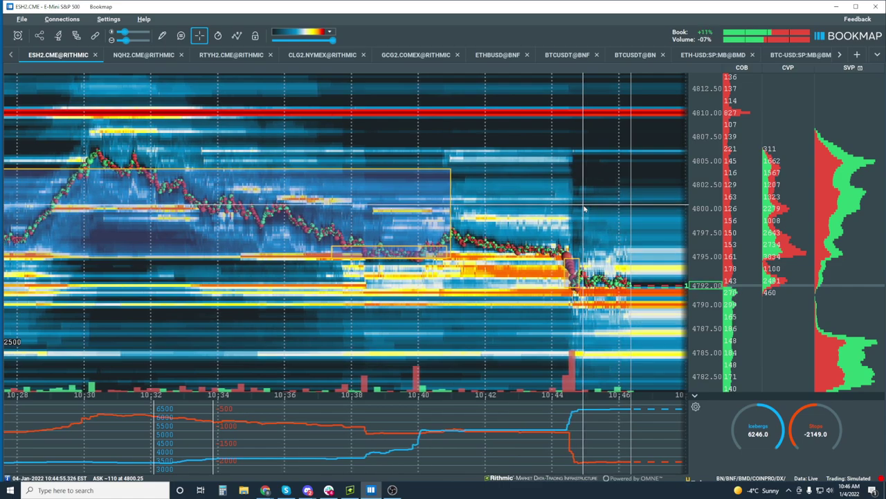
scroll(584, 209, "up", 3)
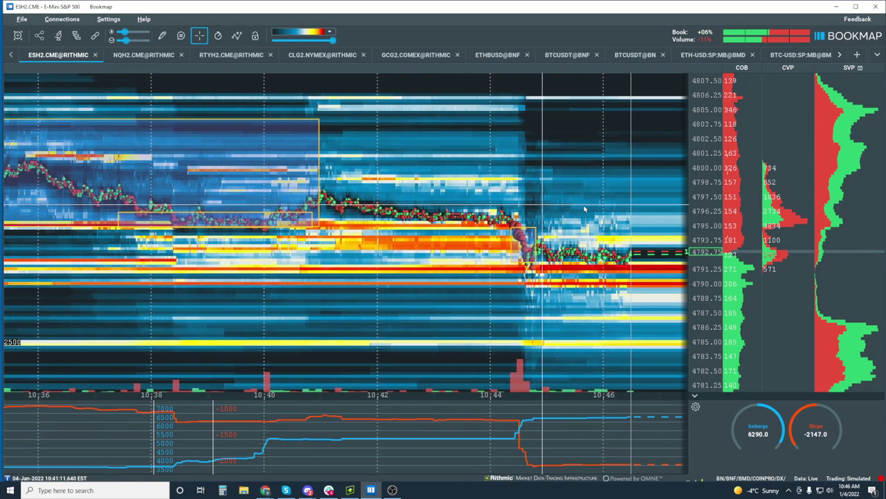
scroll(584, 208, "down", 2)
scroll(584, 209, "down", 2)
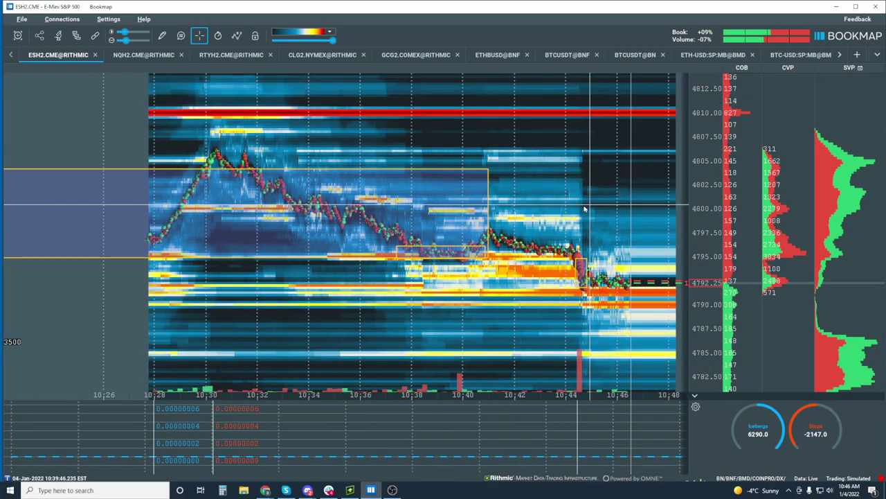
scroll(584, 209, "down", 2)
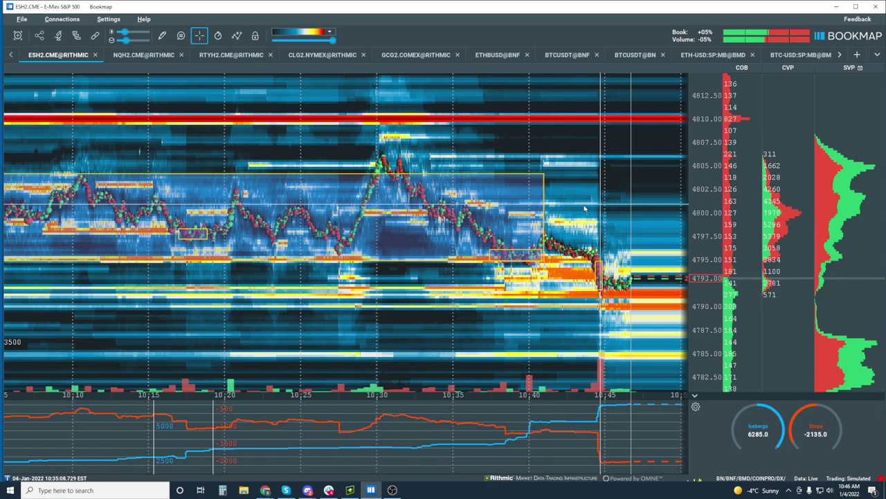
scroll(585, 207, "up", 5)
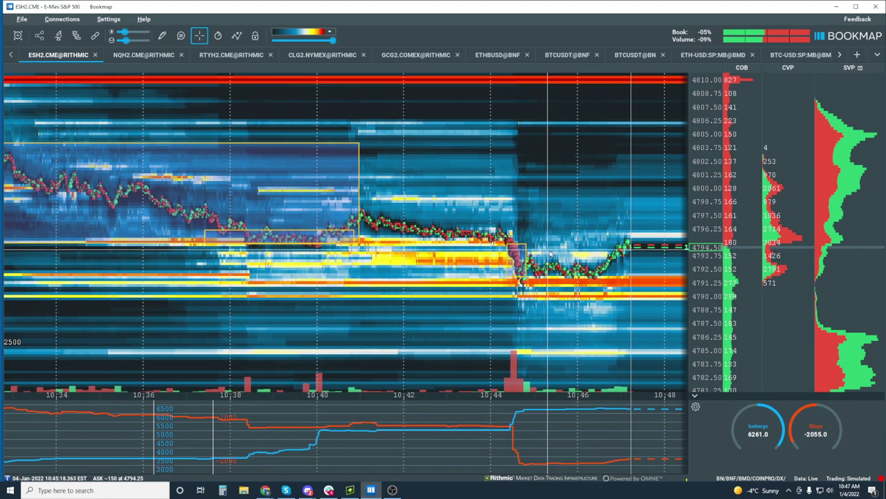
scroll(554, 249, "down", 3)
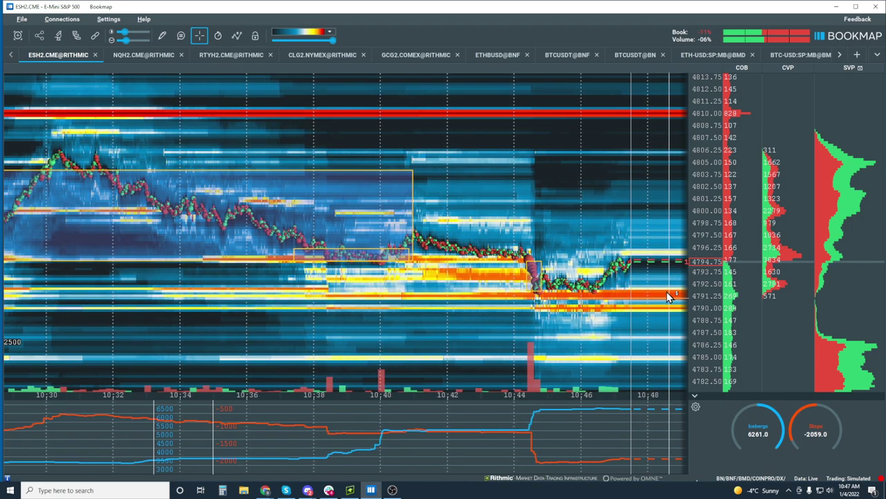
Zoom the heatmap time axis in to roughly 10:45–10:48:30.
scroll(622, 238, "up", 3)
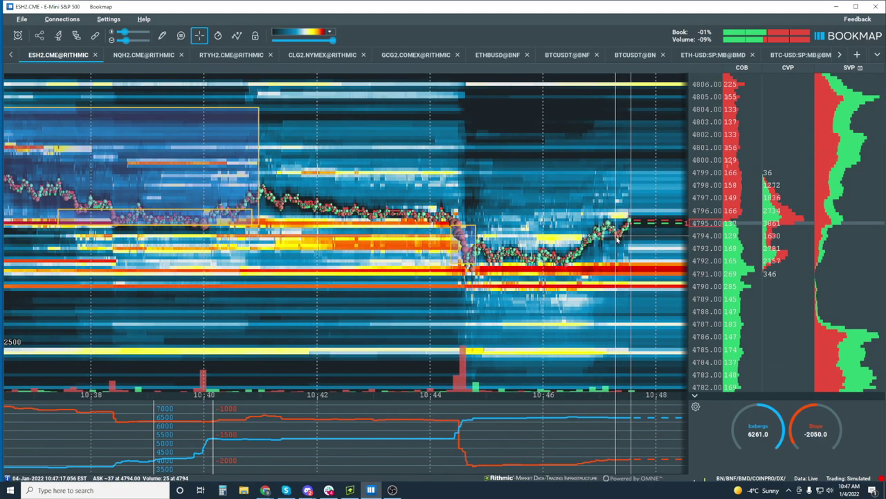
scroll(603, 242, "down", 2)
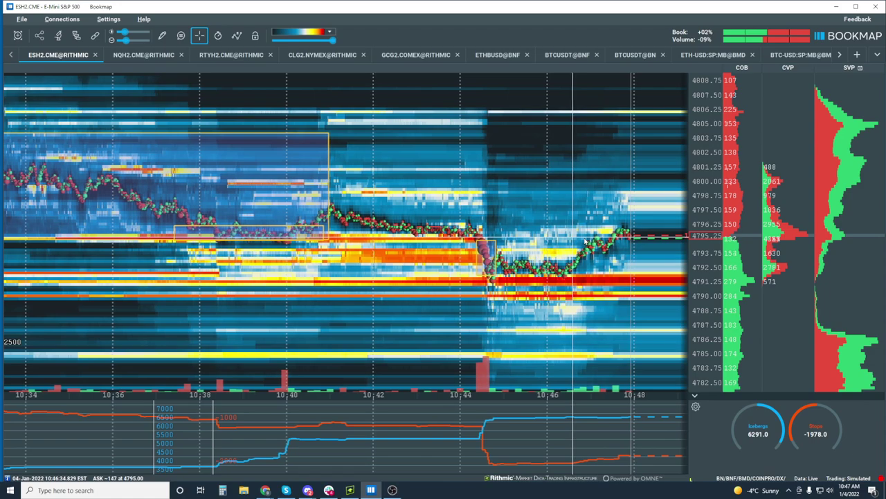
scroll(585, 240, "down", 3)
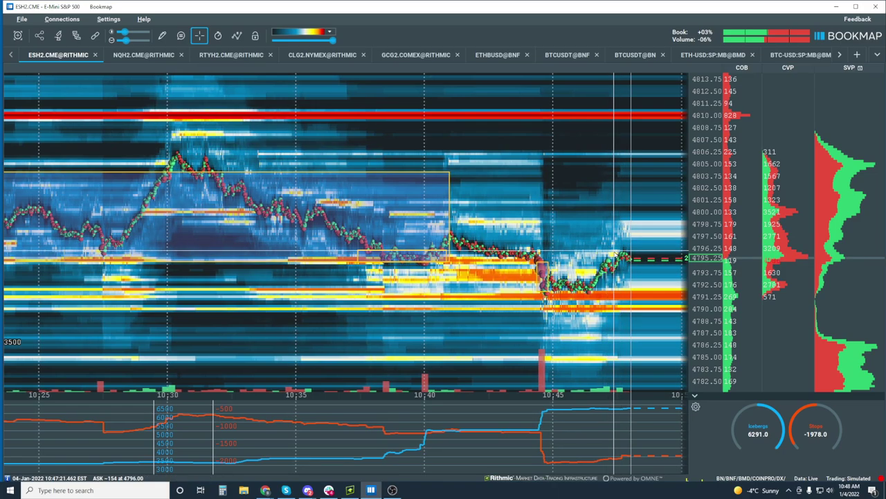
scroll(613, 255, "up", 3)
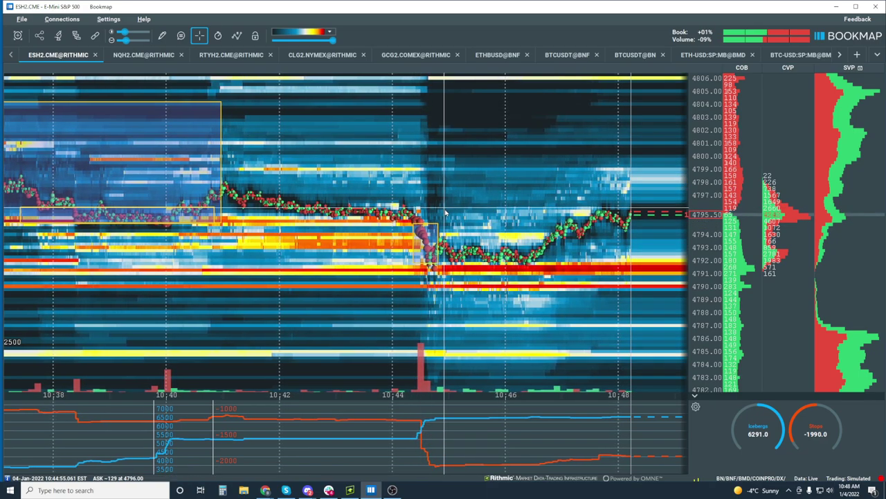
scroll(421, 227, "up", 2)
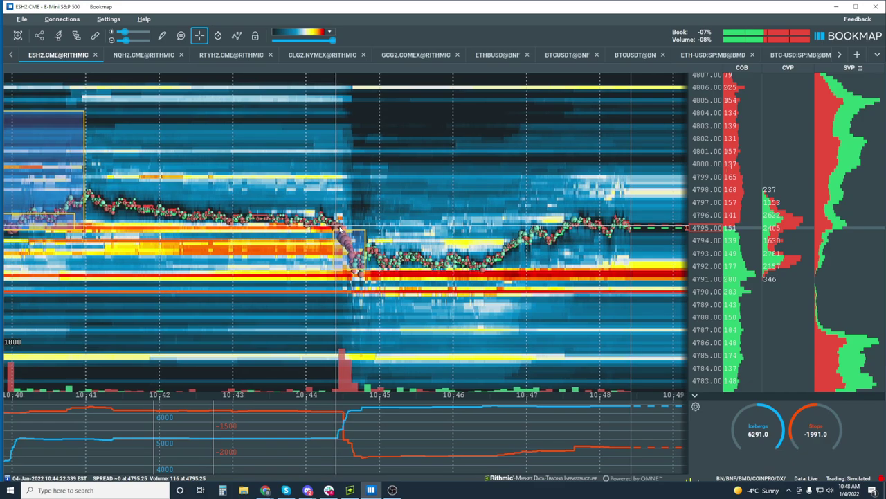
scroll(617, 198, "up", 3)
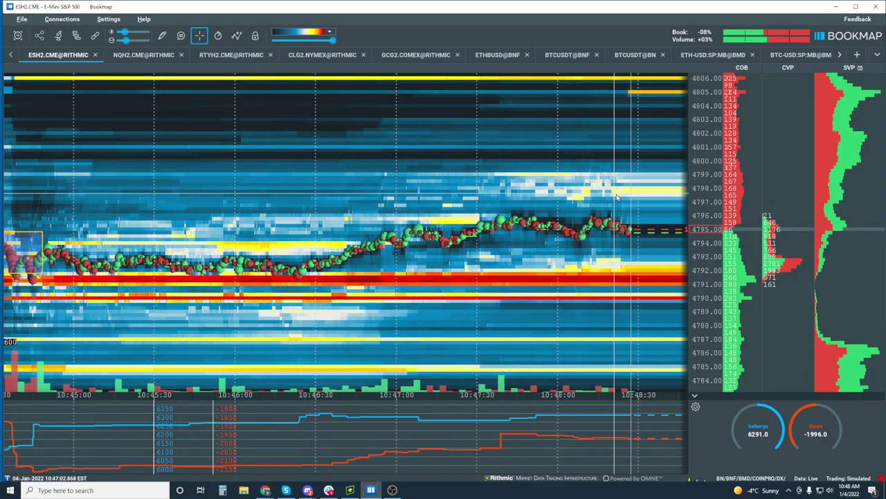
Tighten the ES price scale and zoom the time axis out to span 10:41–10:49.
scroll(699, 221, "up", 3)
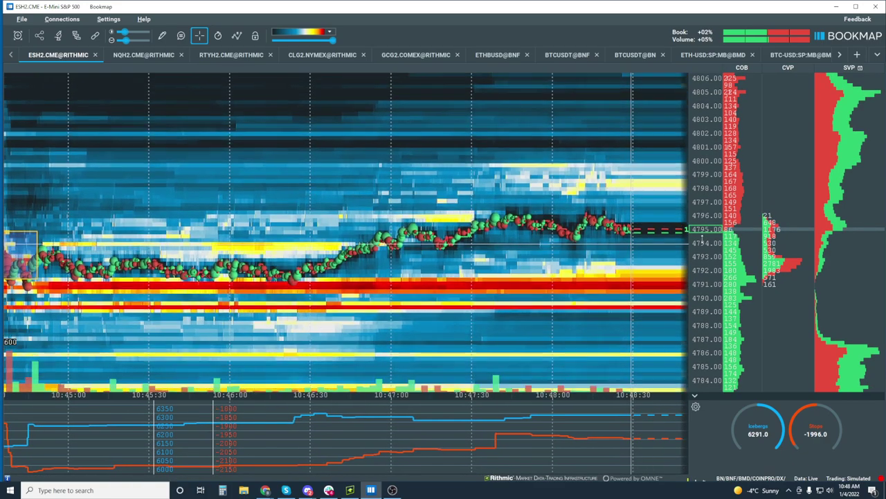
scroll(699, 222, "up", 2)
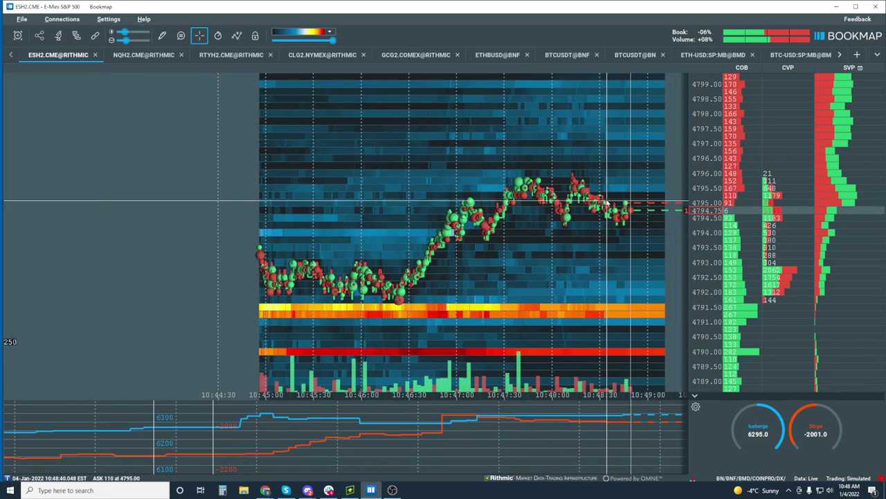
scroll(625, 216, "down", 4)
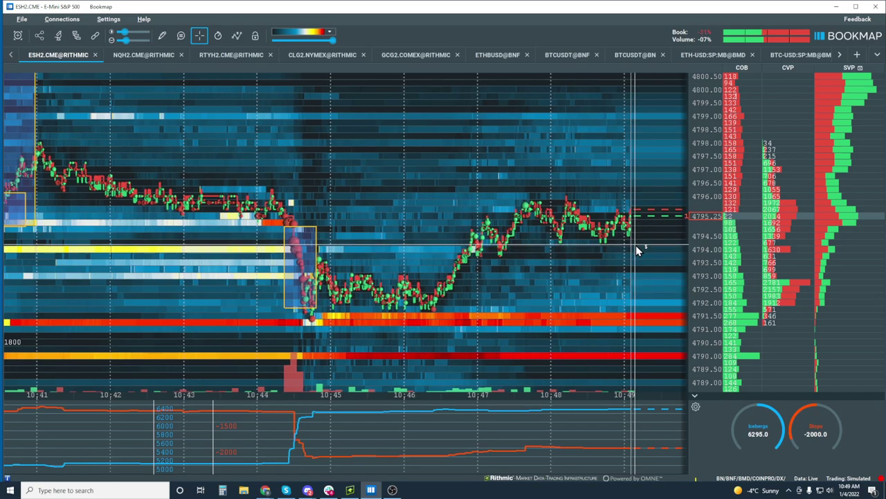
scroll(609, 214, "down", 3)
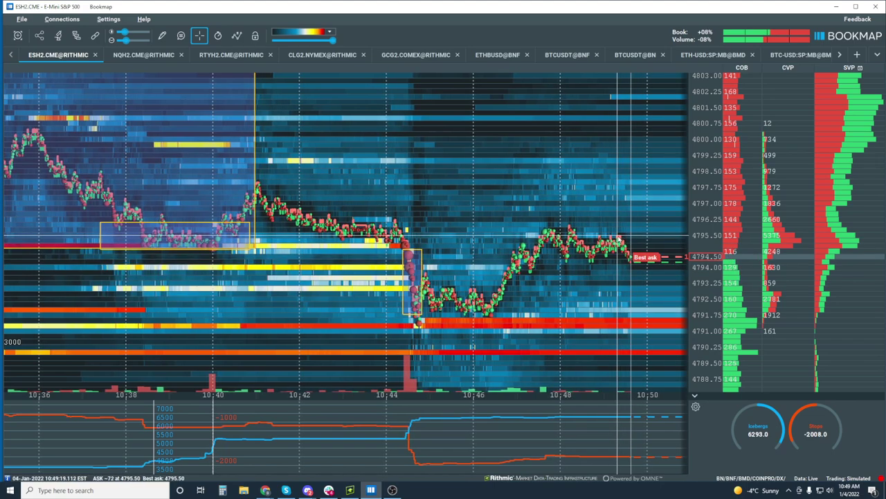
scroll(635, 247, "up", 3)
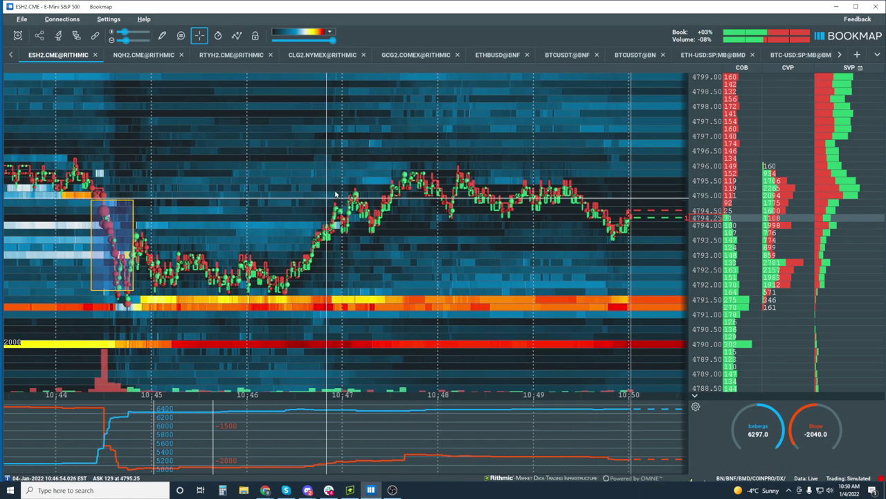
scroll(490, 186, "down", 2)
scroll(490, 185, "down", 3)
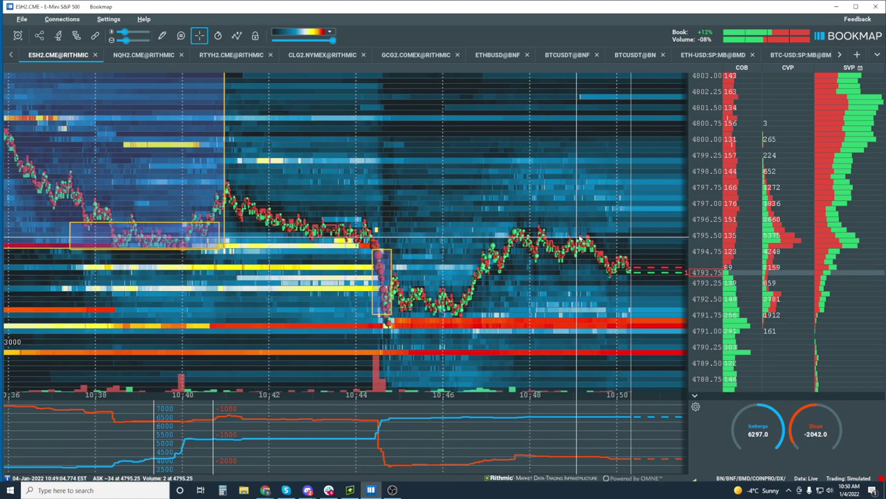
scroll(580, 239, "up", 2)
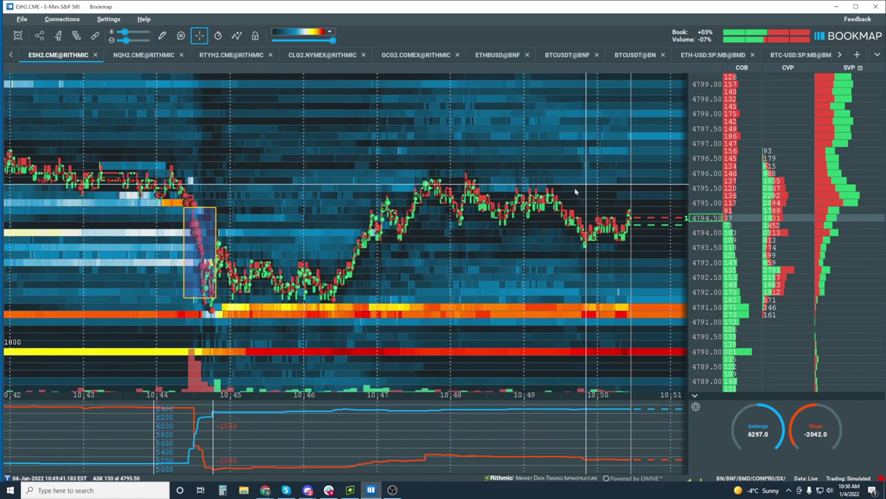
scroll(578, 222, "up", 3)
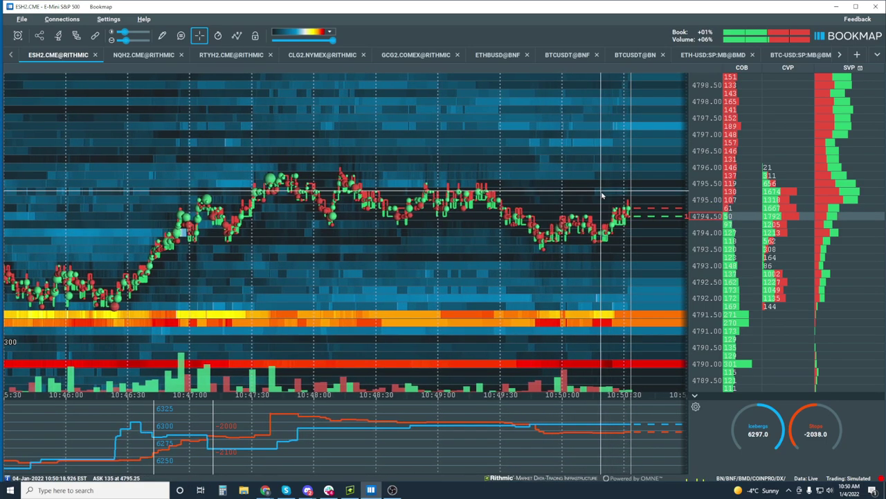
scroll(602, 196, "down", 3)
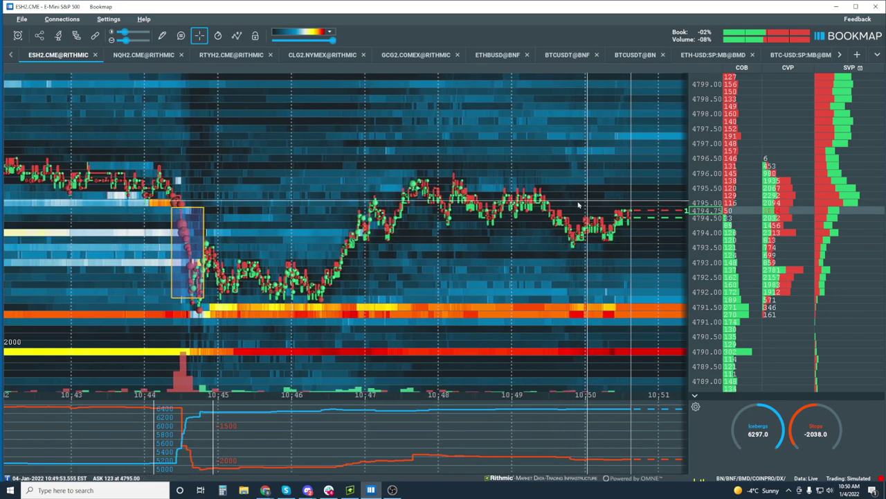
scroll(547, 159, "down", 3)
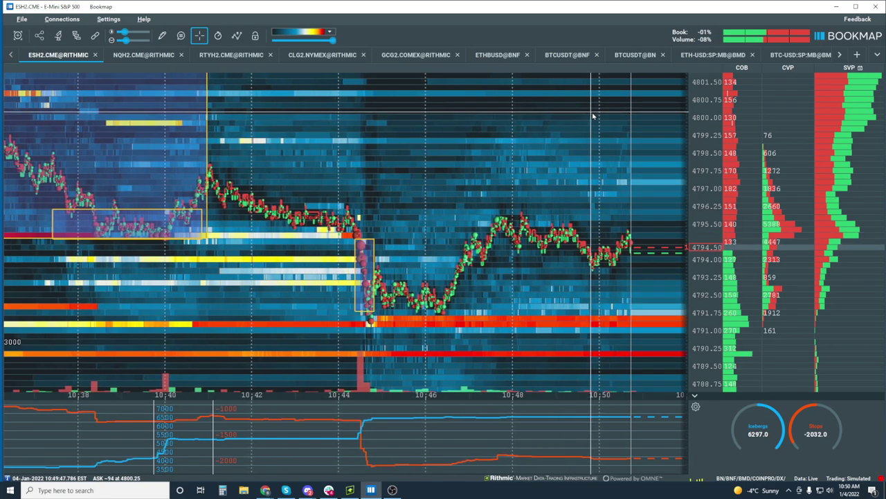
scroll(592, 139, "up", 3)
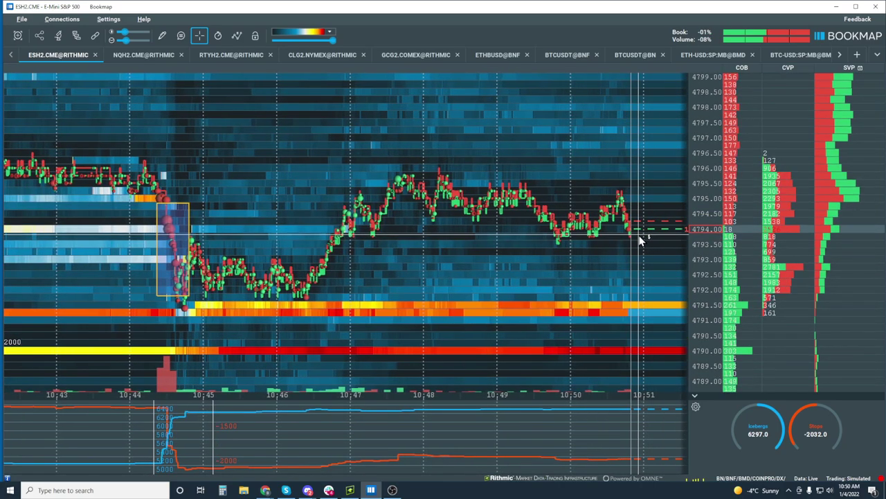
scroll(637, 237, "up", 2)
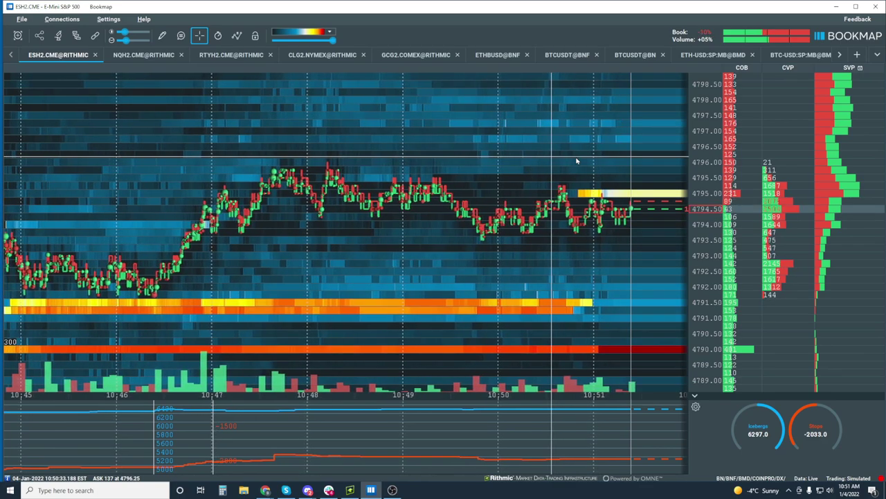
scroll(576, 161, "down", 3)
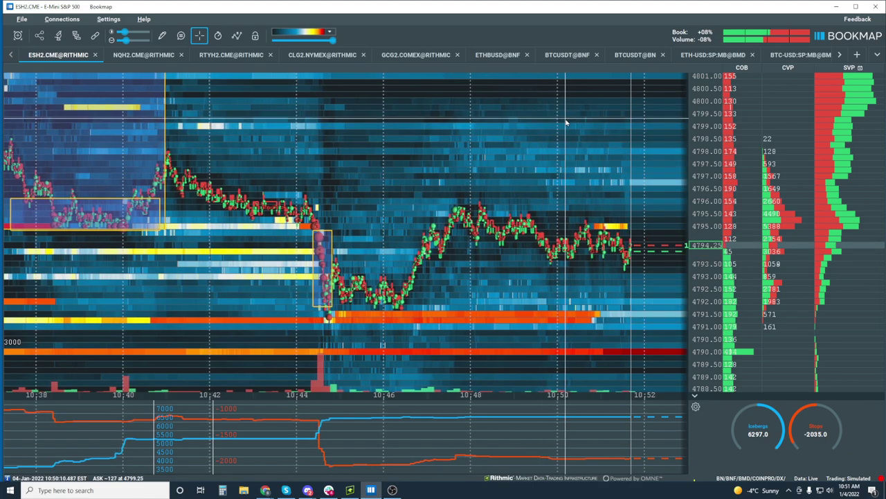
scroll(603, 180, "up", 3)
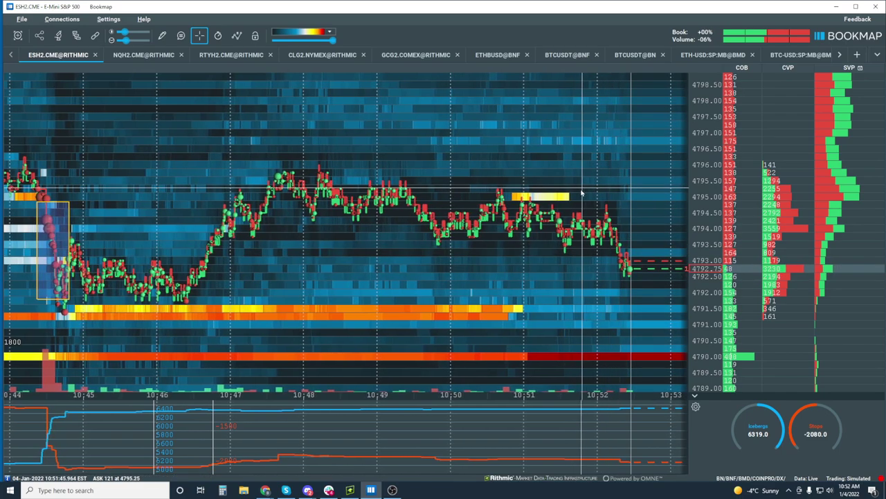
scroll(619, 229, "up", 2)
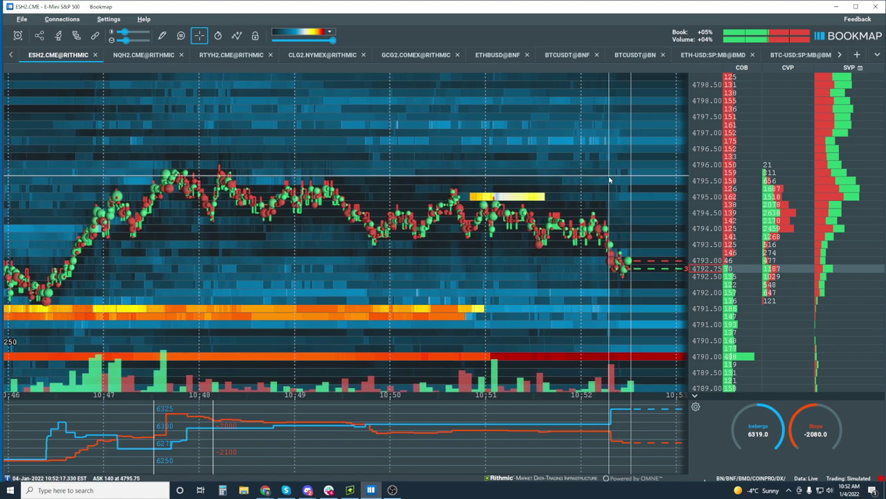
scroll(612, 187, "down", 1)
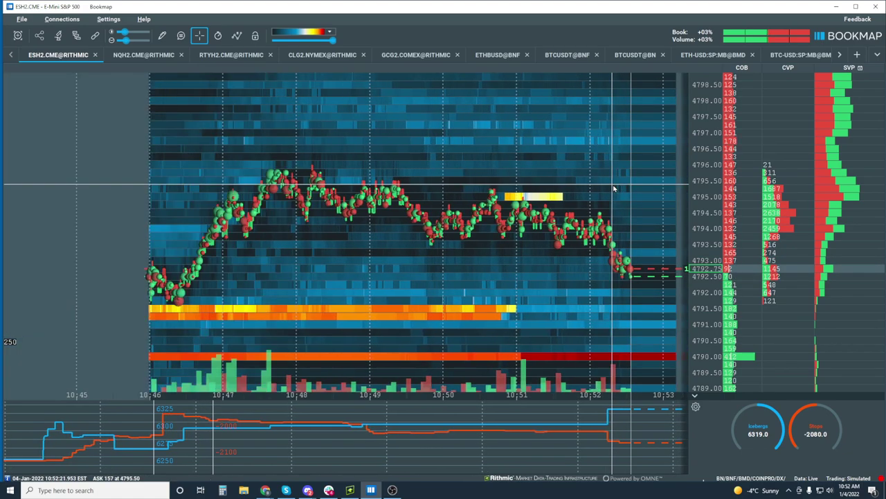
scroll(613, 187, "down", 3)
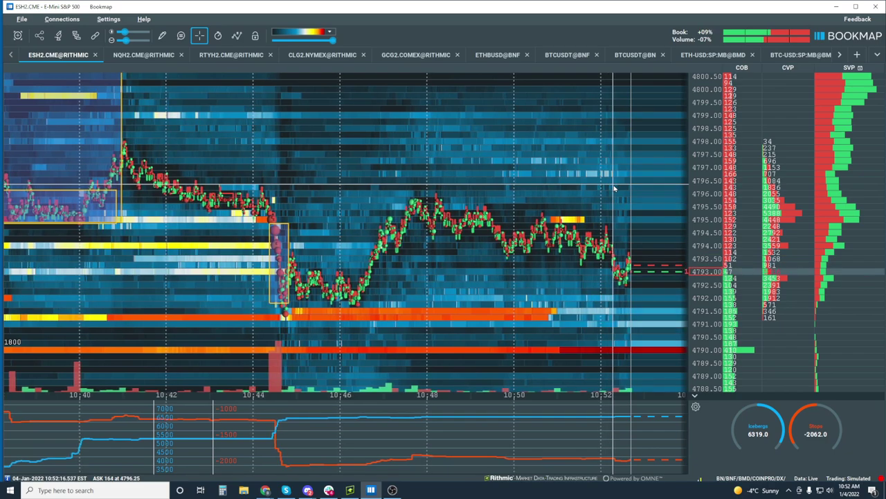
scroll(621, 222, "up", 2)
scroll(622, 222, "up", 2)
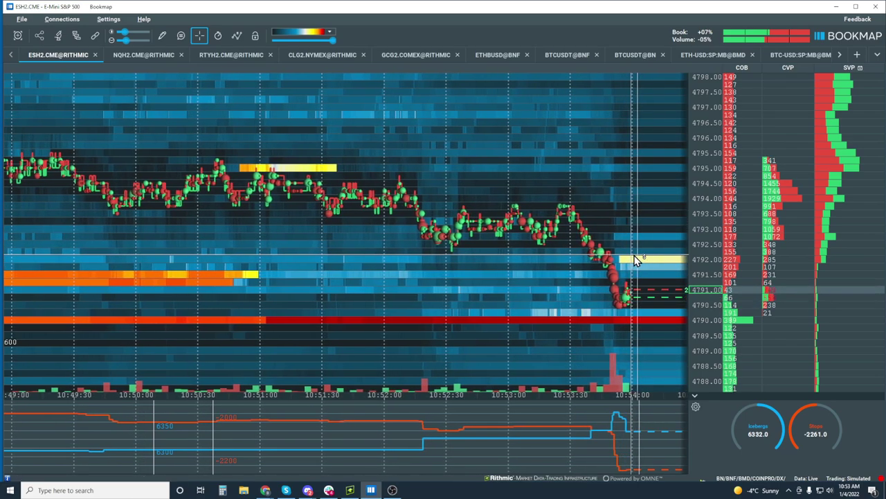
Place a horizontal price line just below the current ES price.
scroll(643, 259, "down", 5)
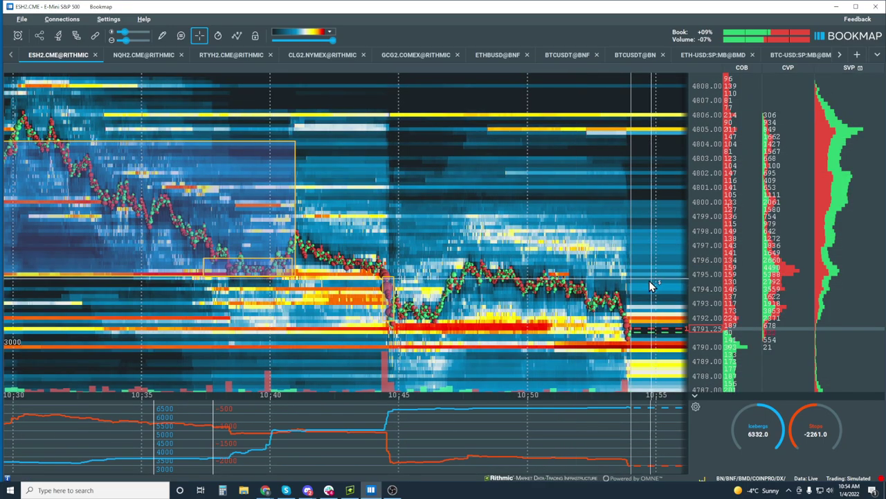
scroll(630, 344, "down", 3)
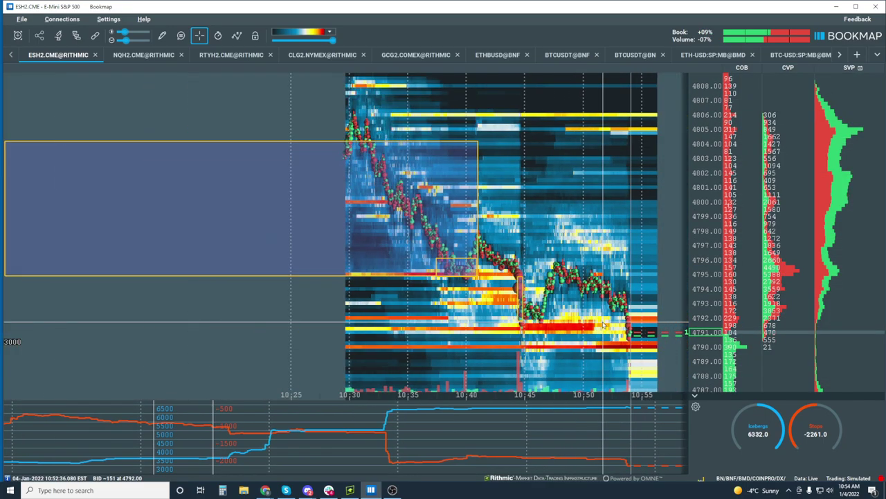
scroll(658, 277, "down", 3)
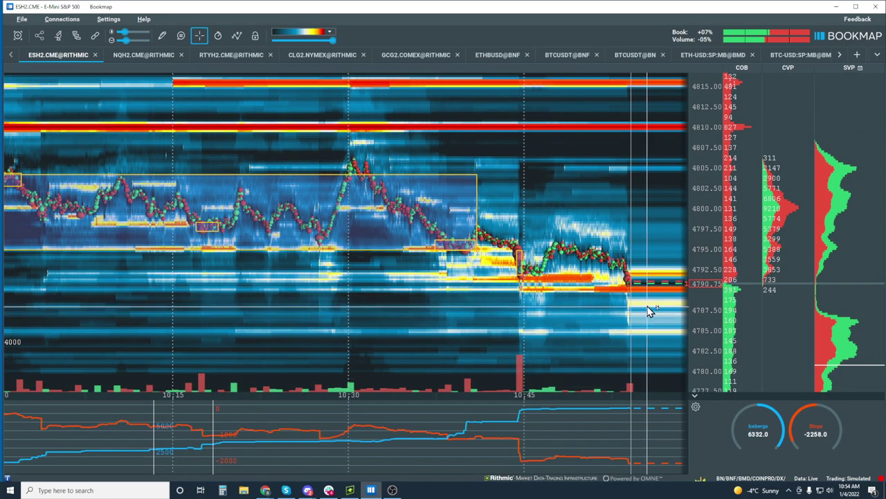
left_click(169, 38)
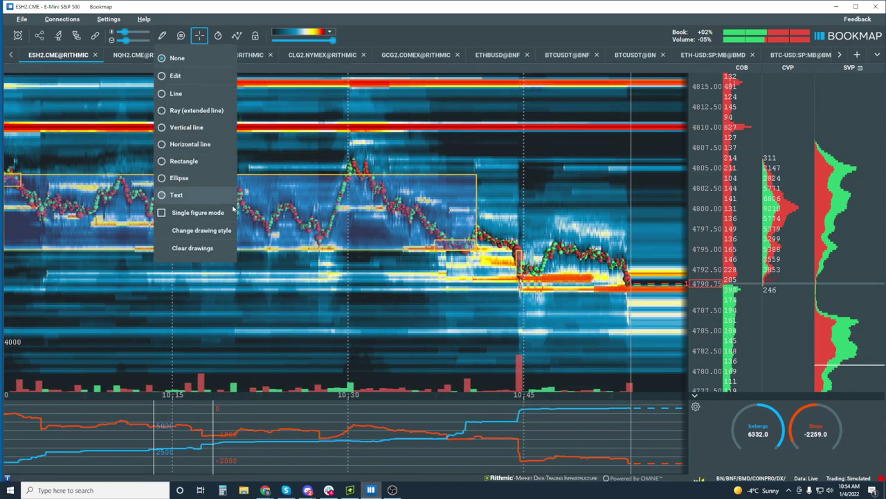
left_click(211, 144)
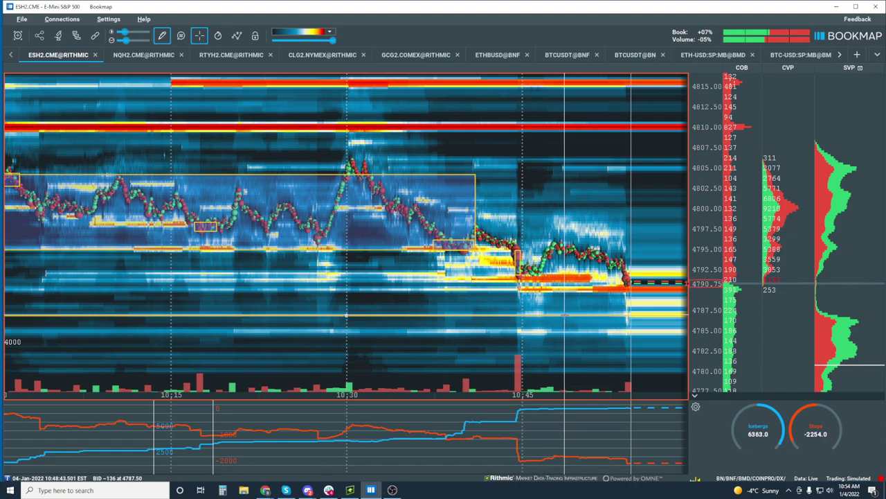
left_click(564, 315)
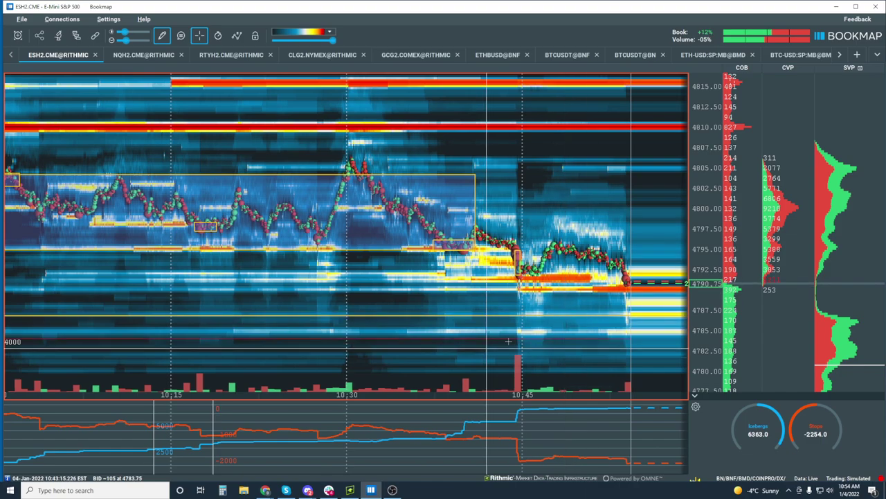
Set the drawing mode back to None and zoom the price scale to about 4784–4802.
left_click(164, 35)
left_click(177, 58)
scroll(533, 197, "up", 3)
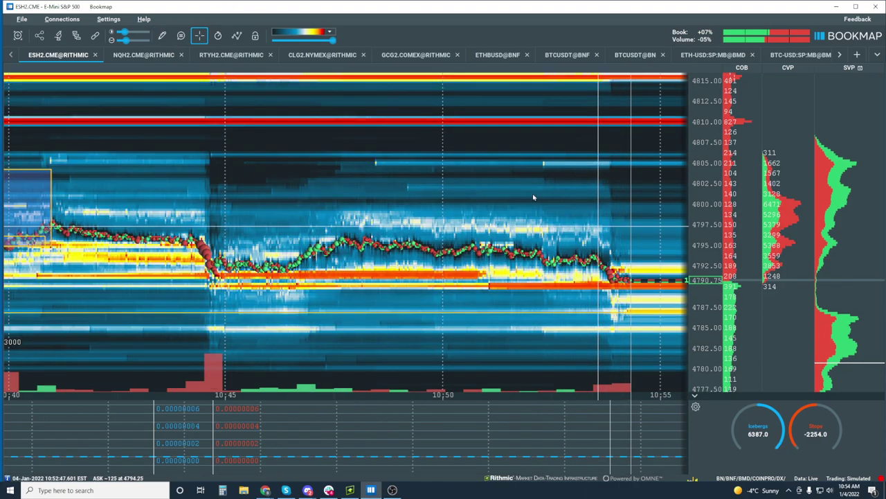
left_click_drag(713, 268, 711, 244)
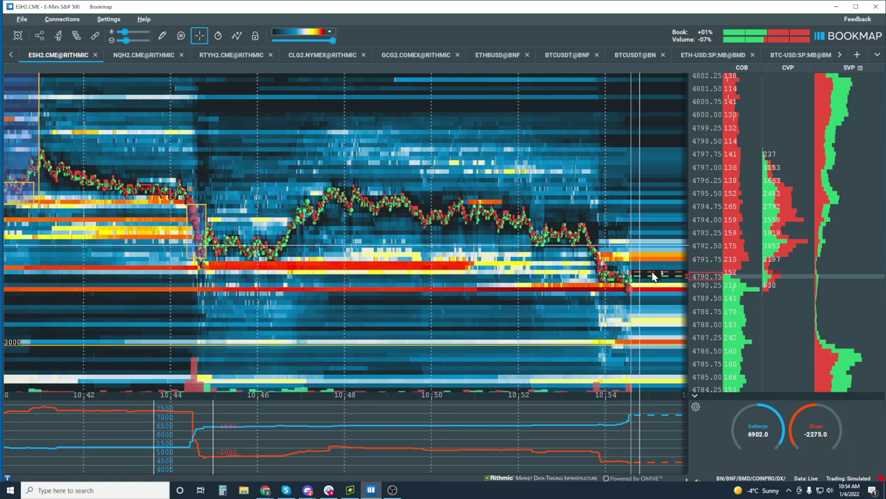
scroll(609, 236, "up", 5)
scroll(601, 250, "up", 3)
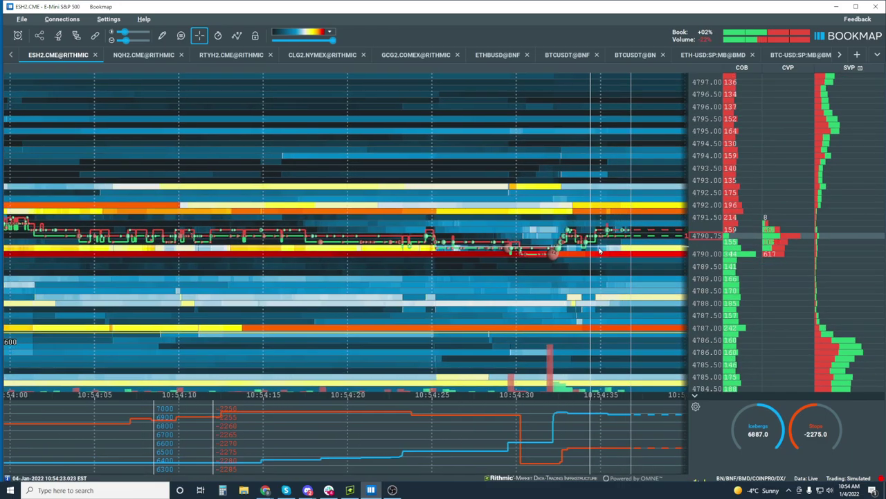
scroll(490, 274, "up", 3)
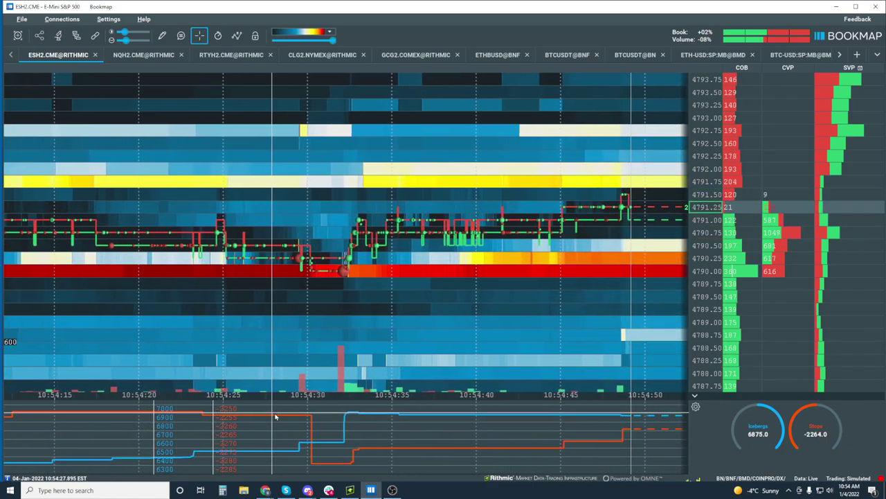
scroll(445, 252, "down", 5)
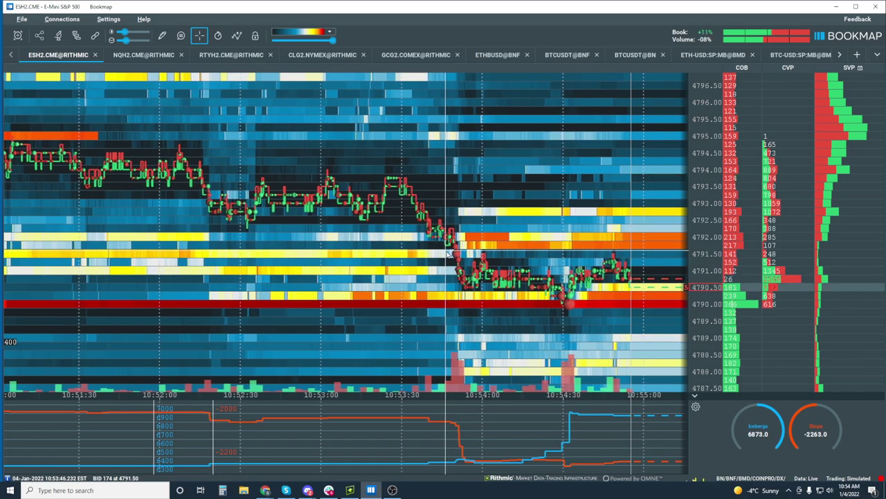
scroll(447, 256, "down", 2)
scroll(447, 255, "down", 4)
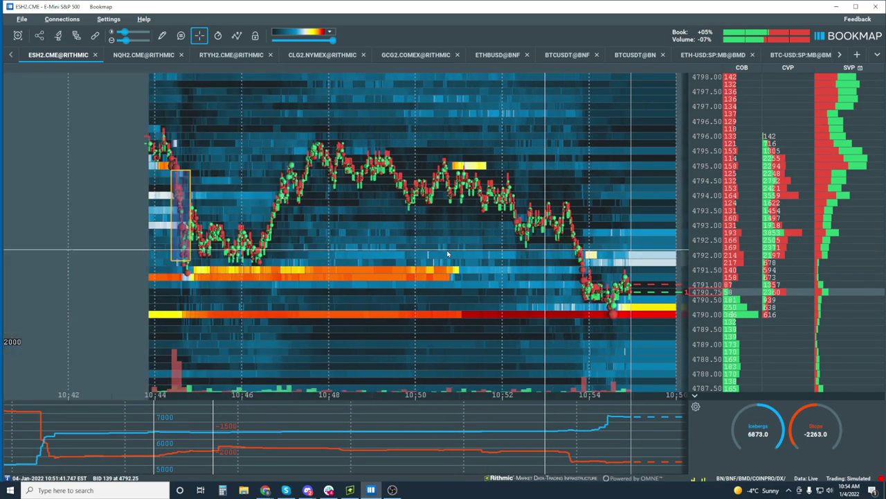
scroll(447, 255, "down", 3)
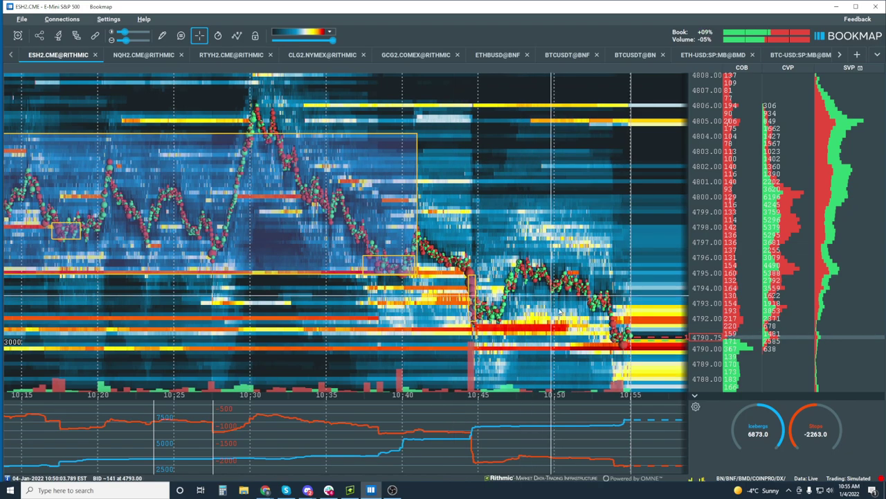
Pick Rectangle from the pencil menu for the 10:54 consolidation, then set drawing back to None.
left_click(161, 35)
left_click(210, 148)
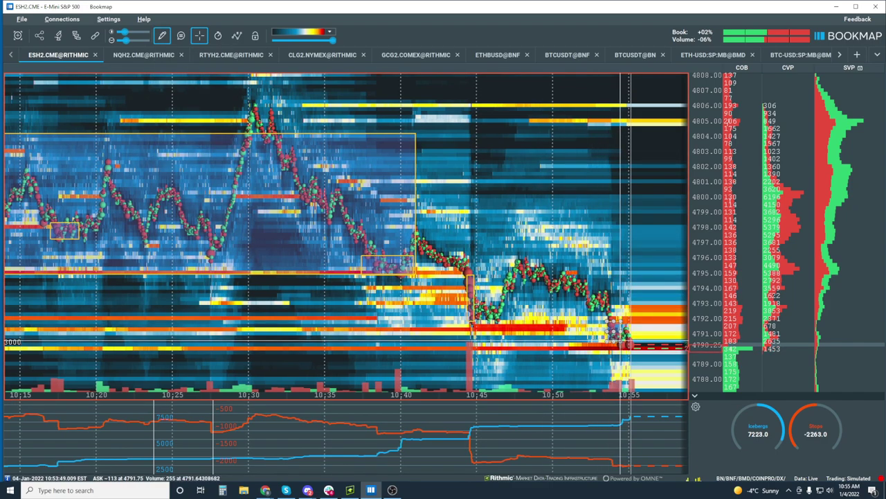
scroll(346, 236, "down", 3)
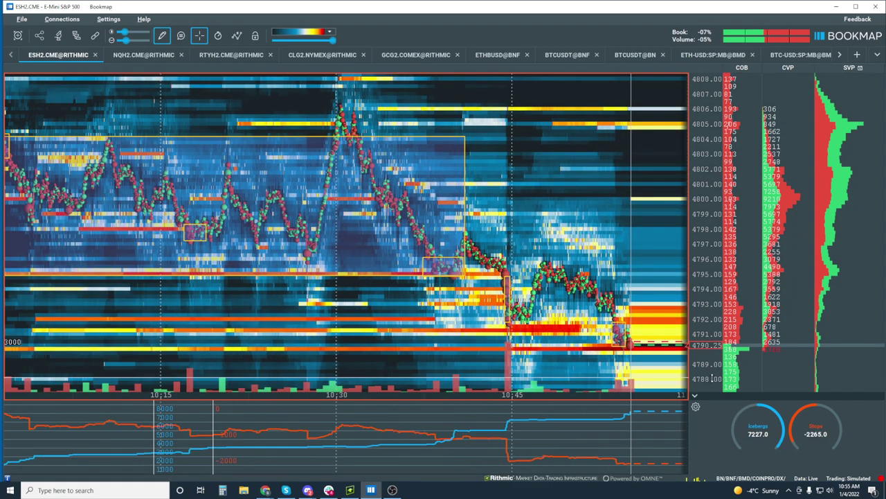
left_click(161, 35)
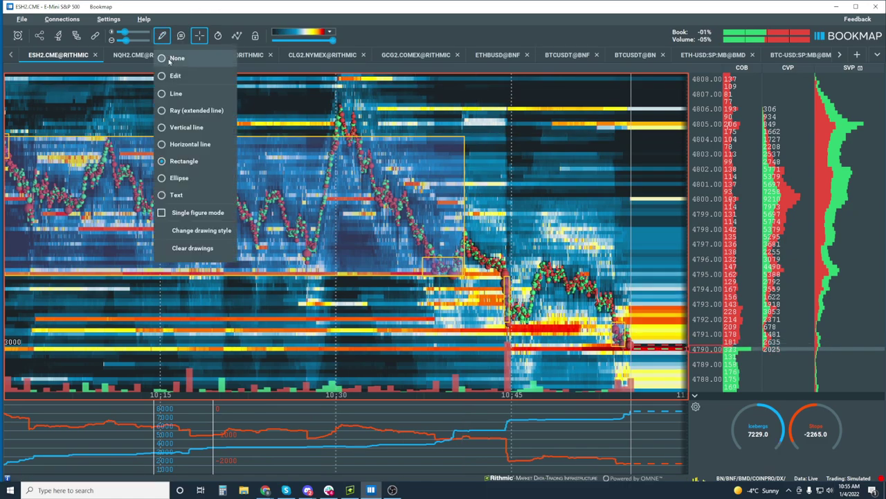
left_click(173, 59)
scroll(539, 204, "down", 5)
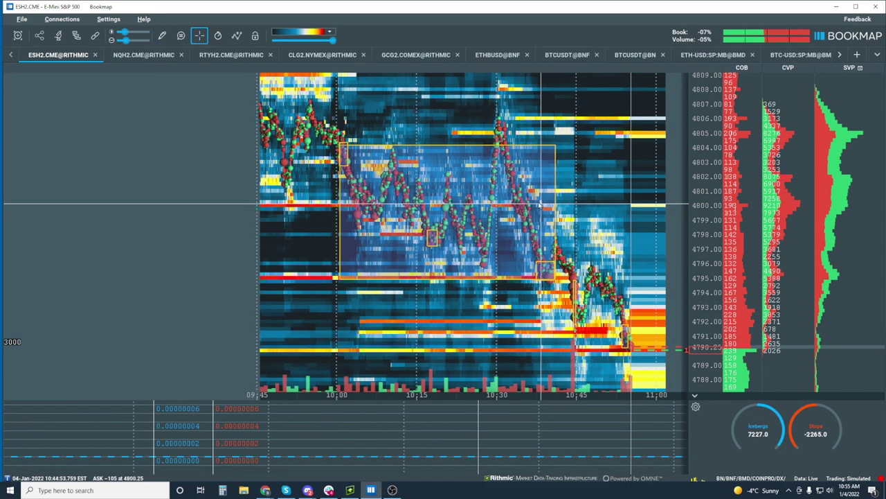
scroll(538, 204, "down", 5)
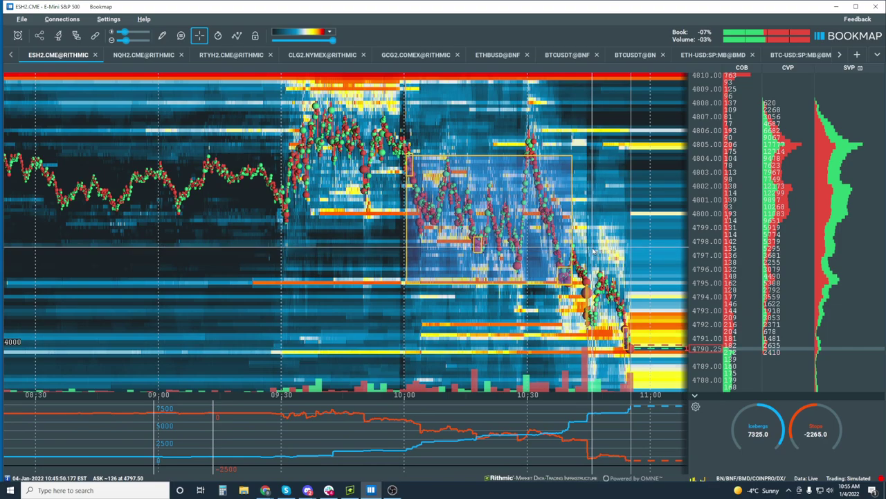
scroll(593, 251, "up", 10)
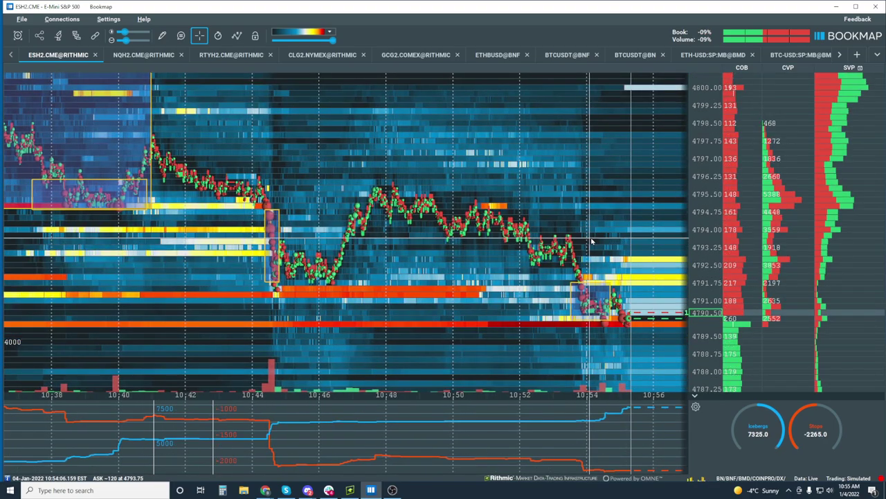
Zoom out and pan back the heatmap's time axis to show the slide from 4790 to about 4785.
scroll(592, 241, "up", 10)
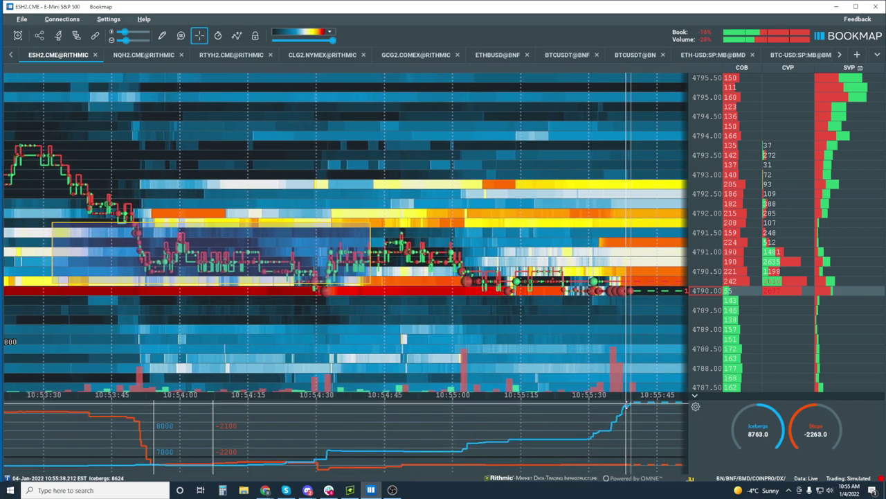
scroll(618, 299, "up", 2)
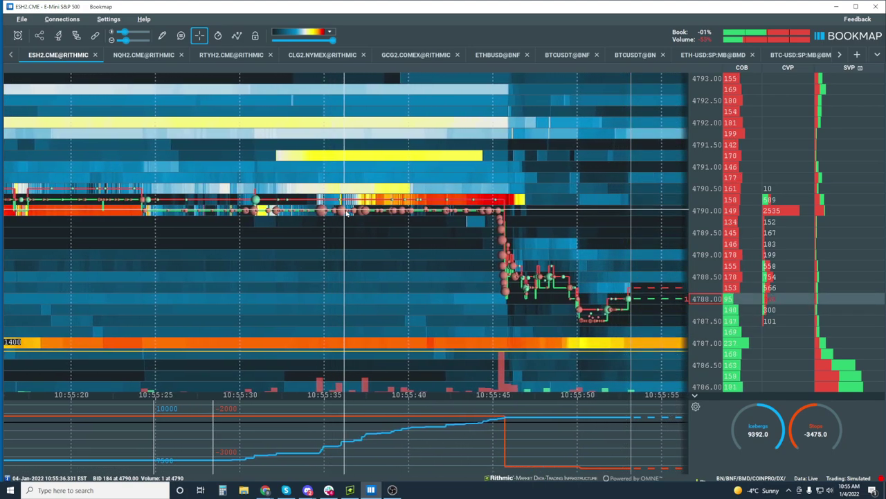
left_click_drag(345, 226, 412, 227)
scroll(561, 233, "up", 3)
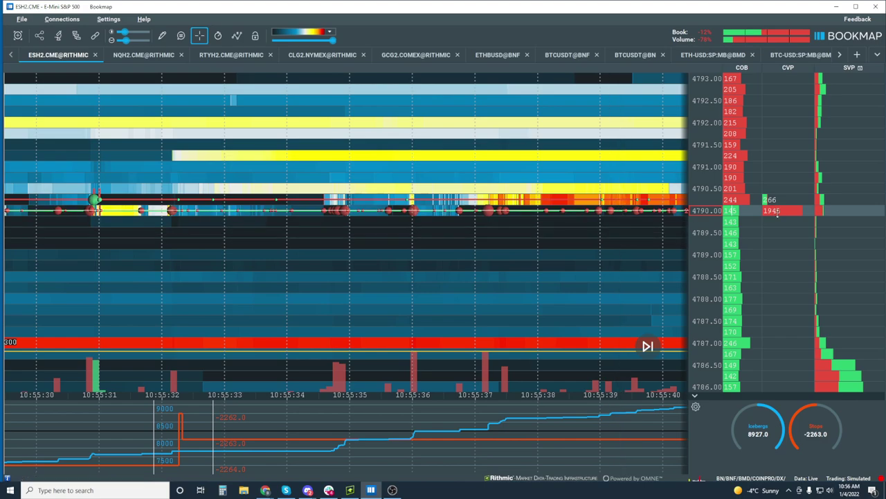
scroll(438, 247, "down", 2)
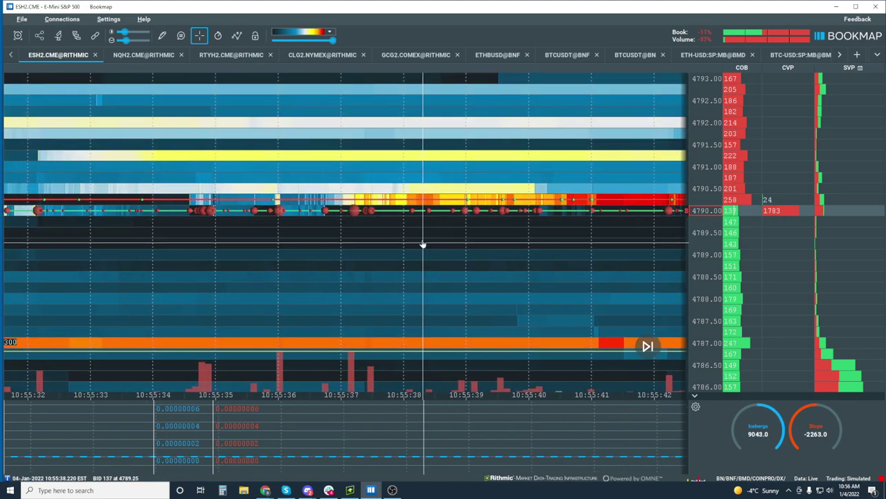
scroll(467, 241, "down", 2)
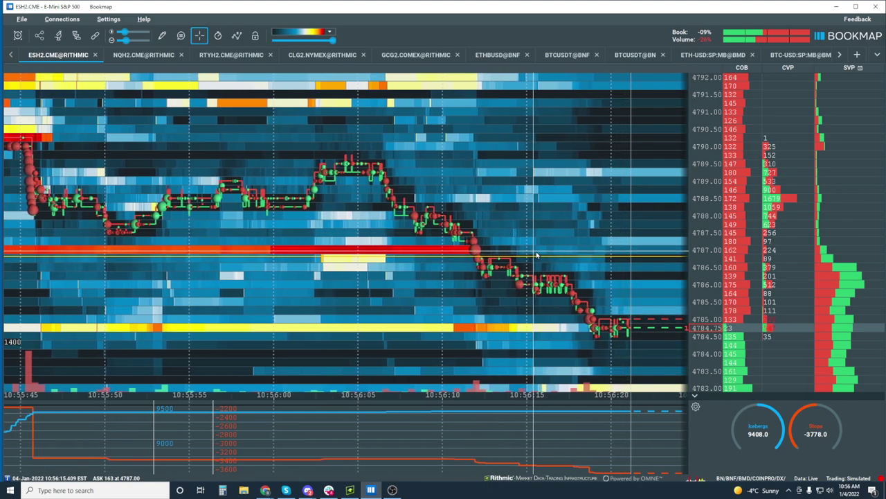
scroll(554, 277, "down", 3)
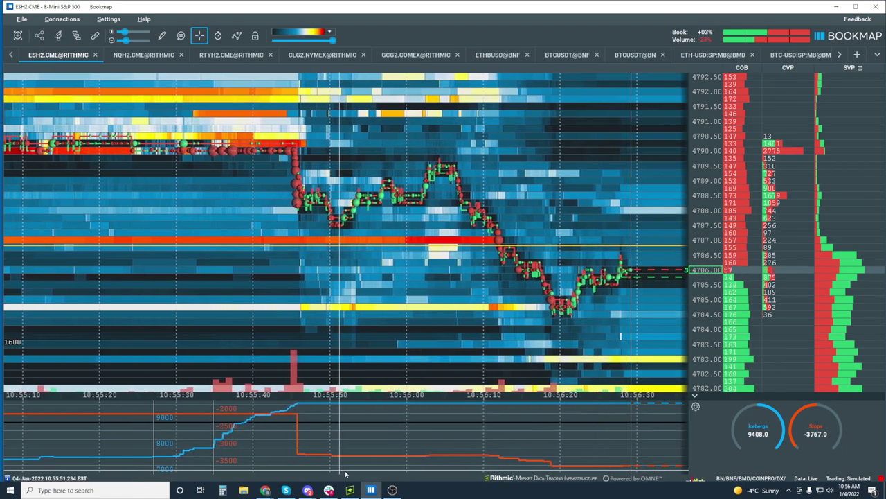
left_click(349, 490)
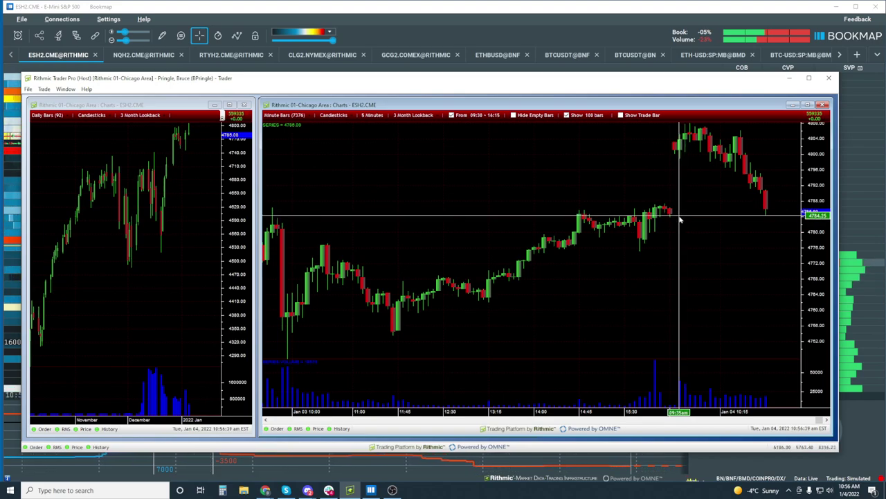
left_click(463, 13)
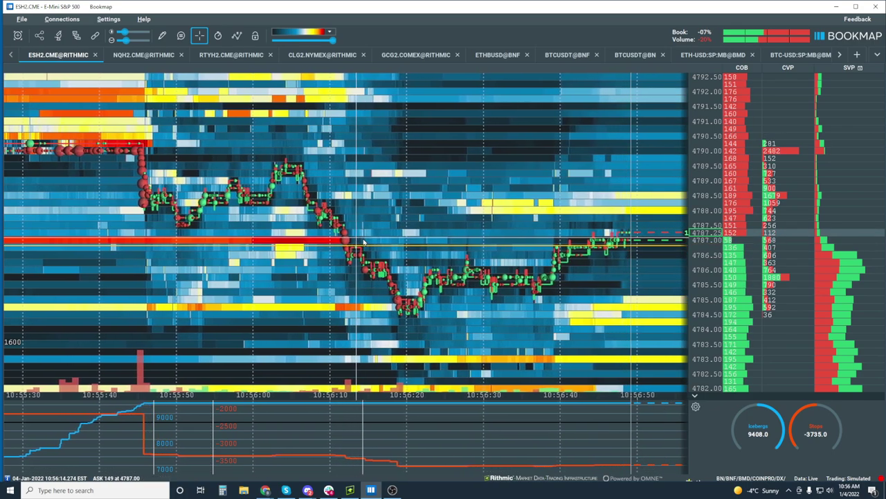
scroll(664, 270, "down", 3)
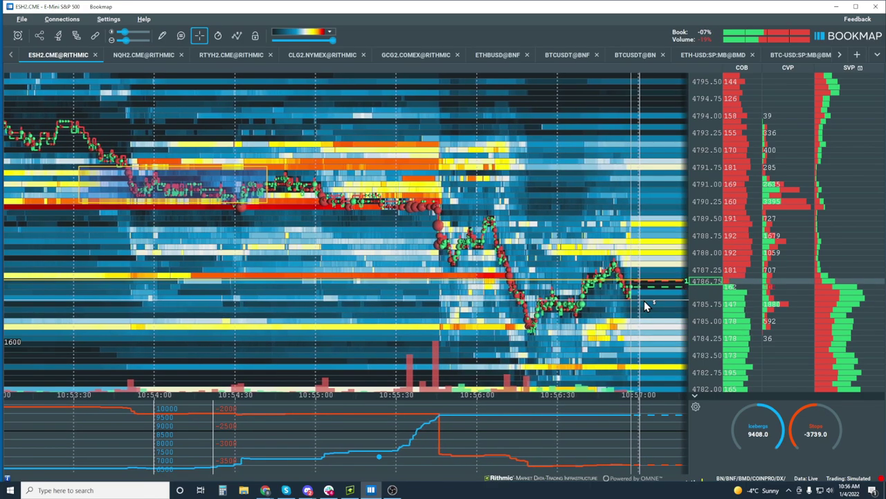
scroll(628, 294, "up", 3)
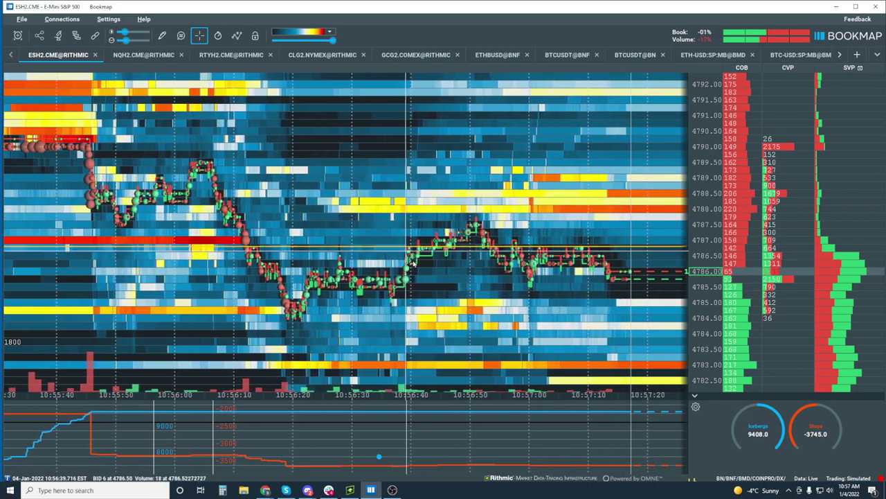
scroll(459, 254, "down", 2)
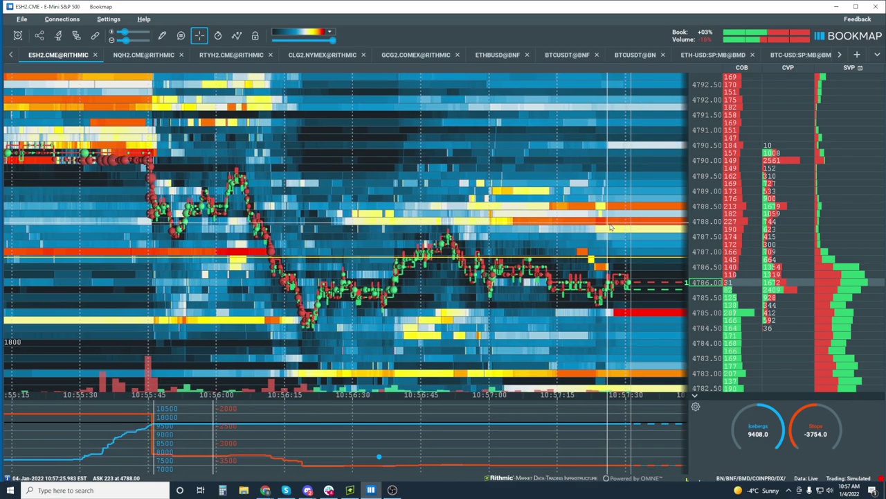
scroll(611, 227, "up", 3)
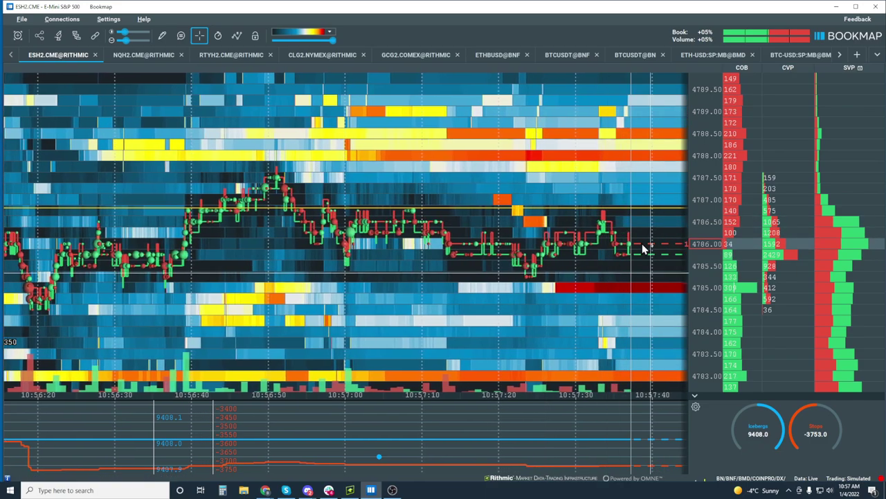
scroll(637, 267, "down", 2)
scroll(637, 268, "down", 2)
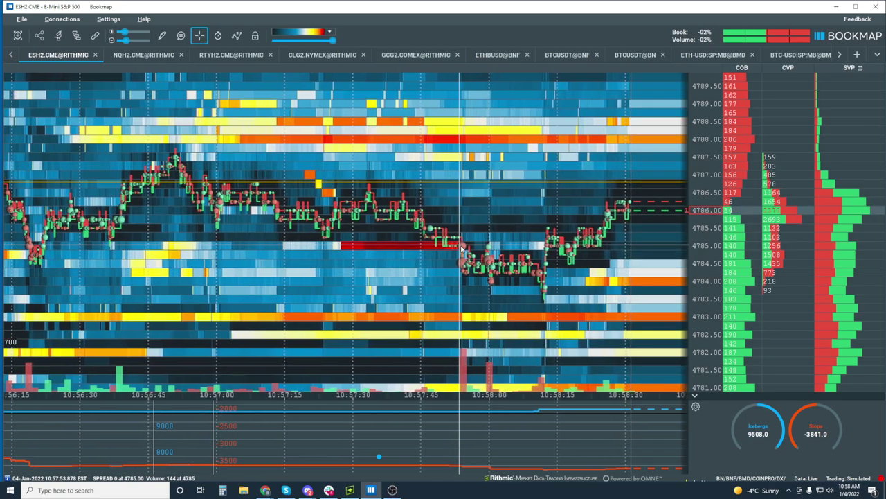
Zoom the heatmap out so the time axis spans 10:51 through 11:00.
scroll(484, 270, "down", 3)
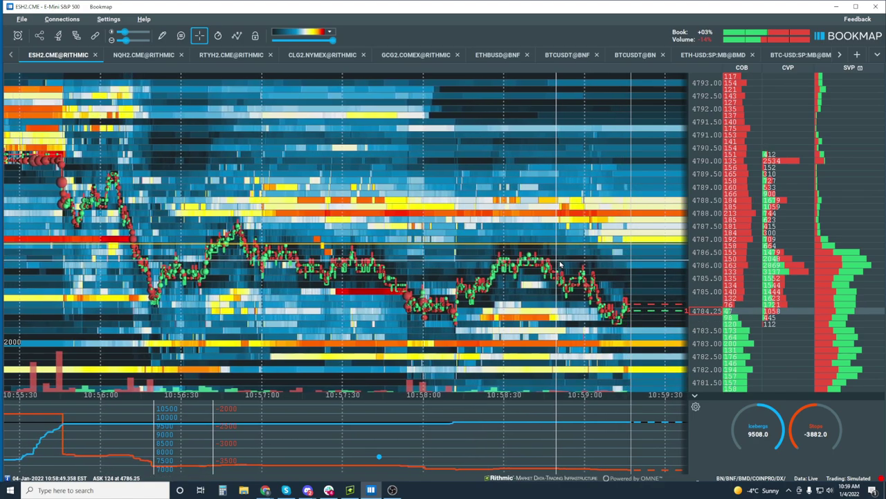
scroll(589, 274, "down", 5)
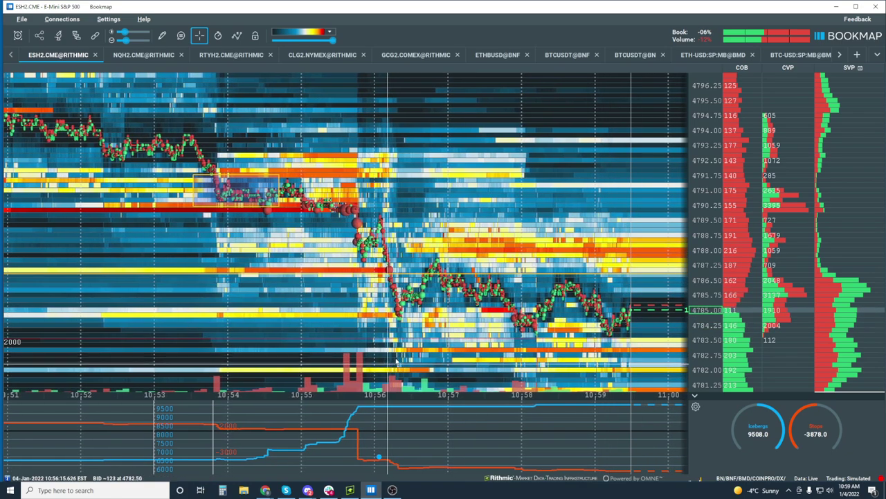
Draw a rectangle around the 10:55 consolidation near 4790, then set drawing mode to None.
left_click(162, 35)
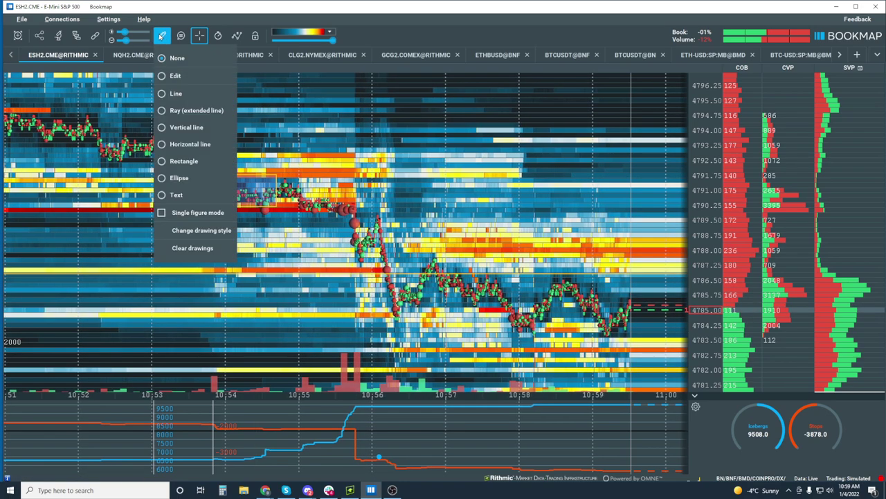
left_click(184, 161)
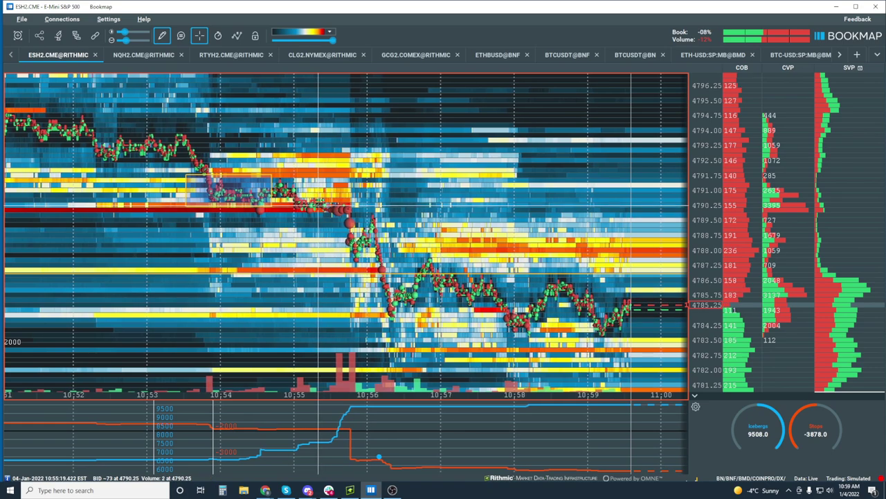
left_click_drag(350, 203, 316, 213)
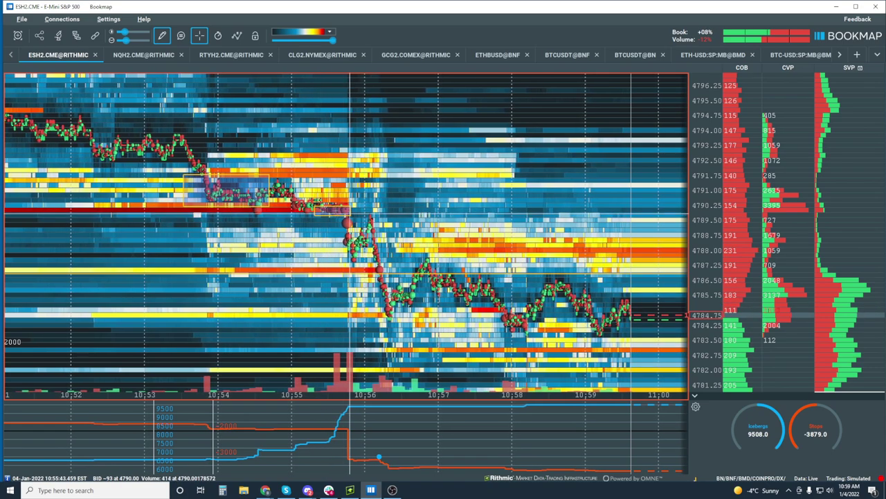
left_click(162, 35)
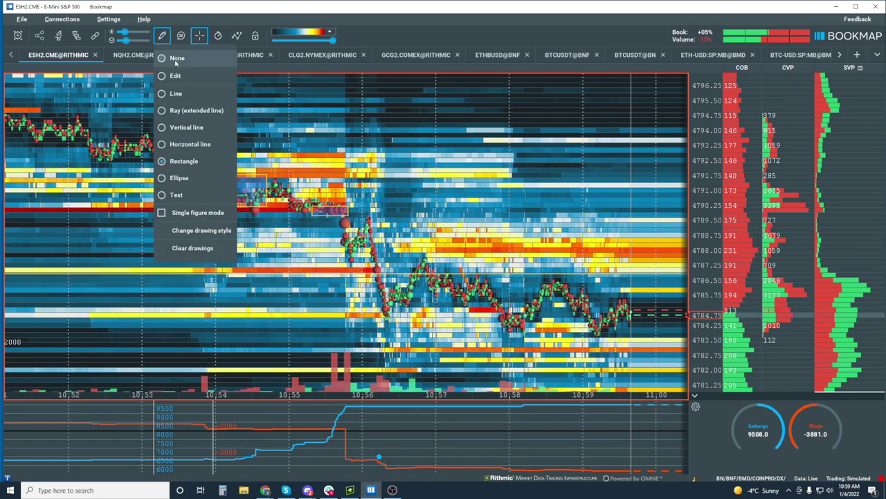
left_click(170, 62)
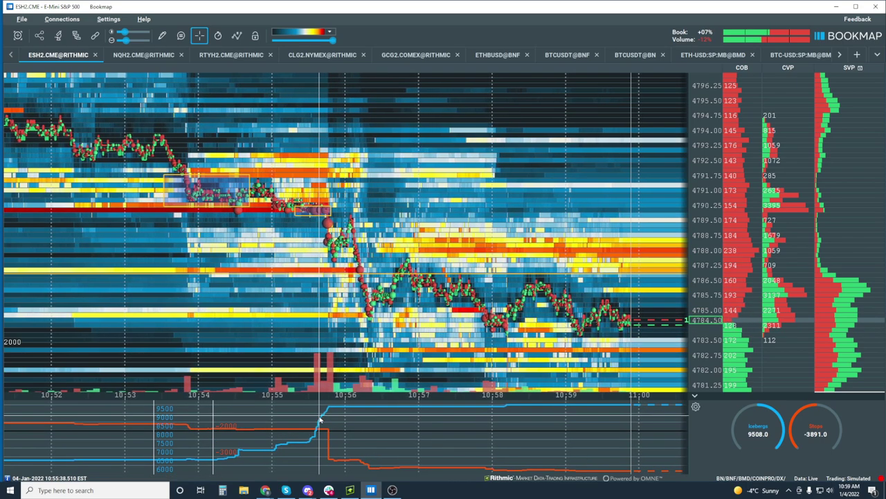
Draw a descending Ray along the lower highs into the 11:00 breakdown, then turn drawing off.
scroll(453, 210, "up", 2)
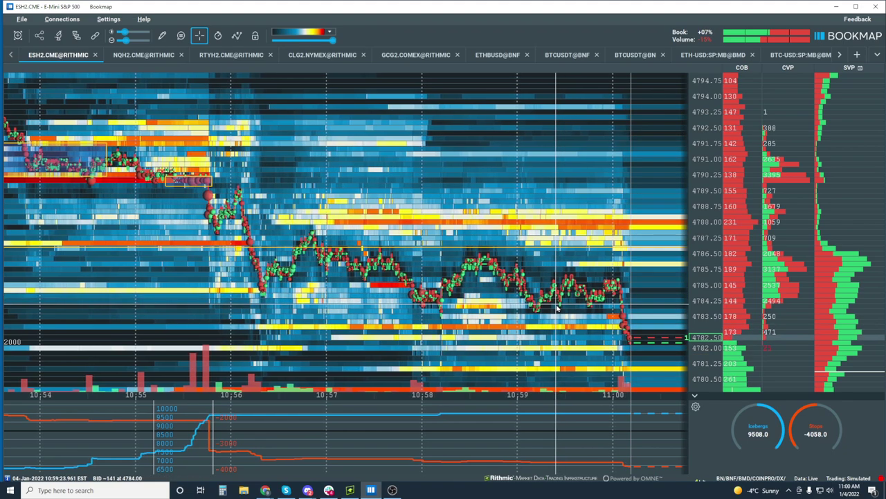
left_click(162, 35)
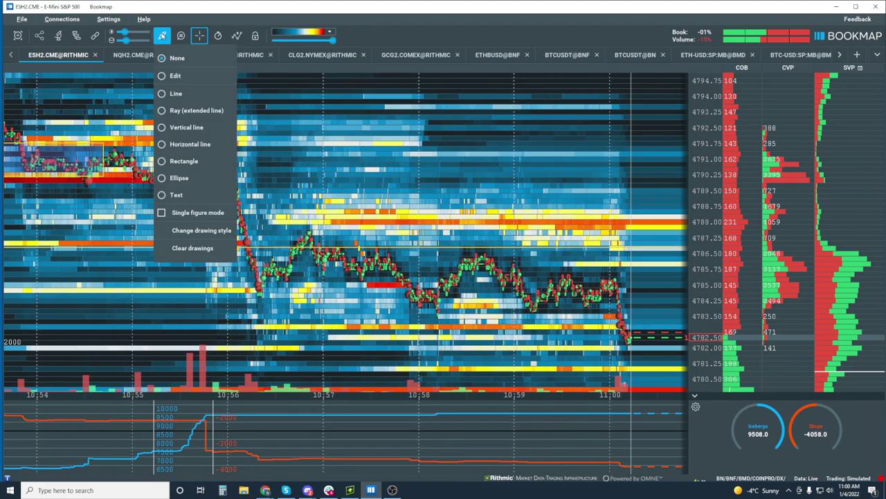
left_click(197, 110)
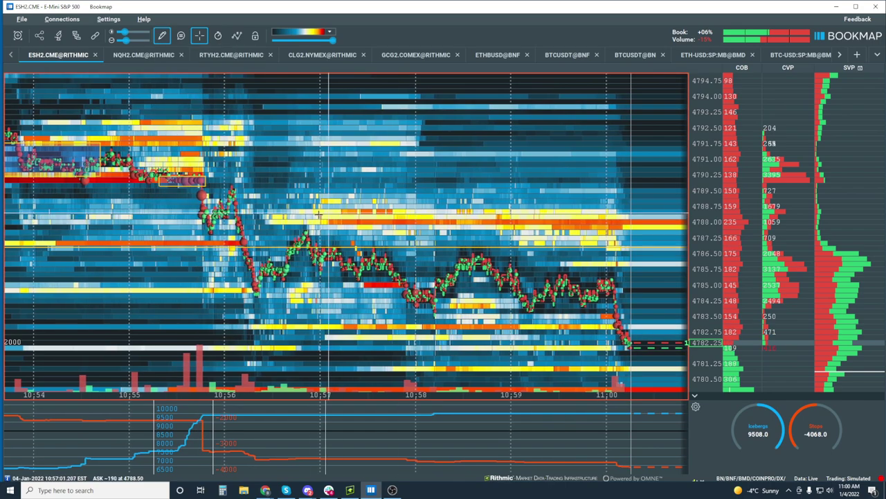
left_click_drag(305, 227, 497, 259)
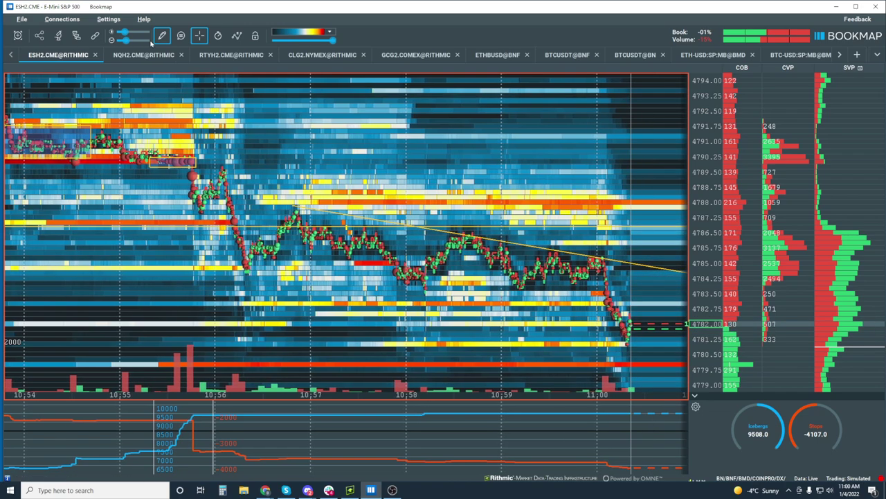
left_click(170, 57)
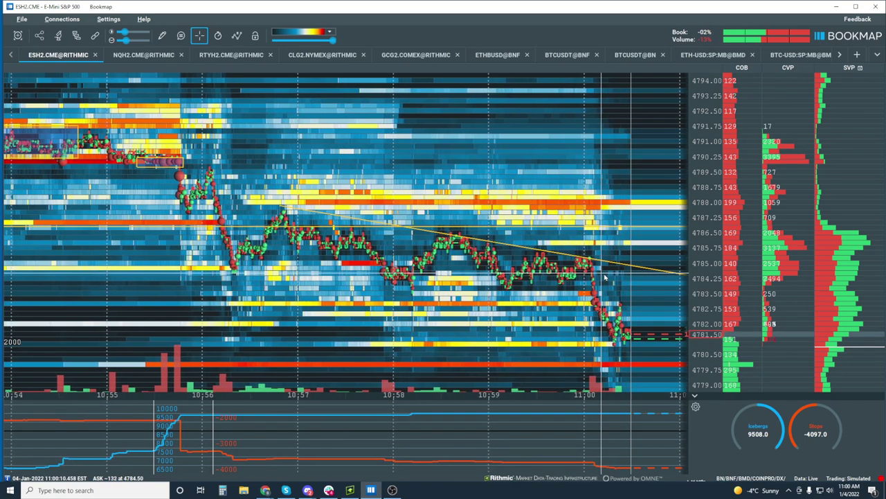
Jump the heatmap back to live prices and bring up the drawing tools list.
scroll(605, 277, "up", 5)
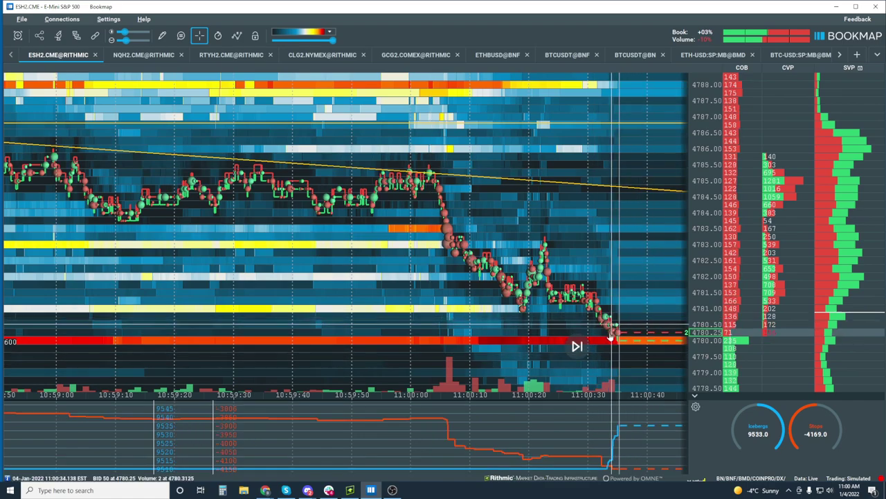
left_click(569, 346)
left_click(161, 36)
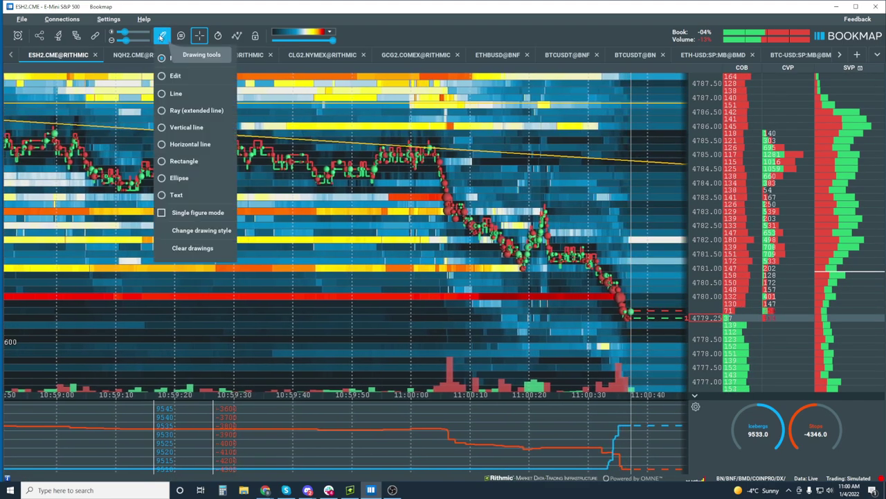
Draw a steeper descending Ray from the 11:00 high through the 11:00:20 bounce high.
left_click(196, 110)
left_click(403, 133)
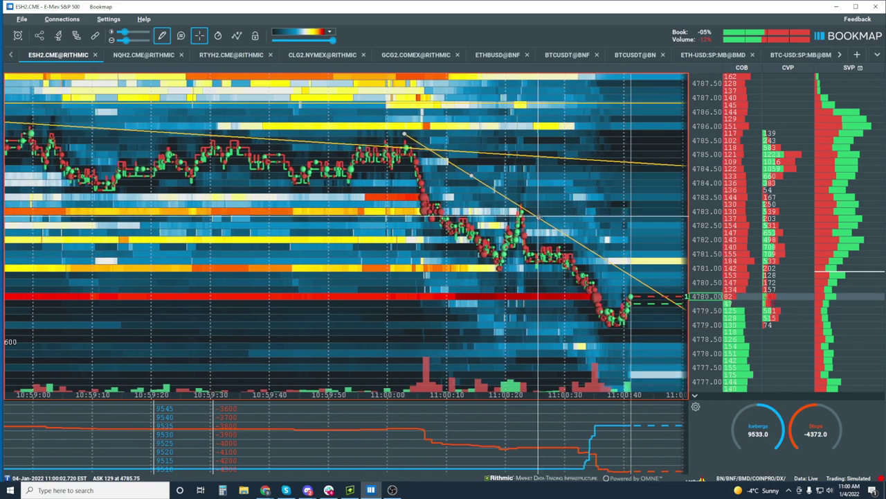
left_click(538, 216)
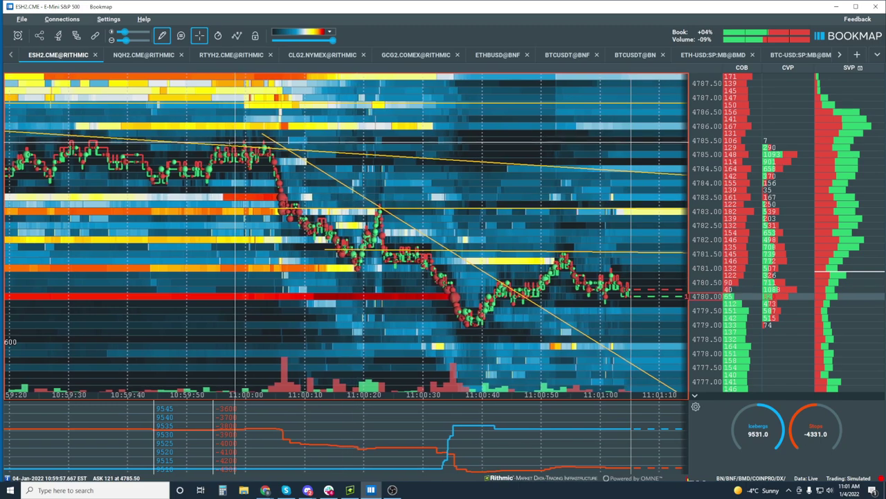
left_click_drag(215, 144, 346, 144)
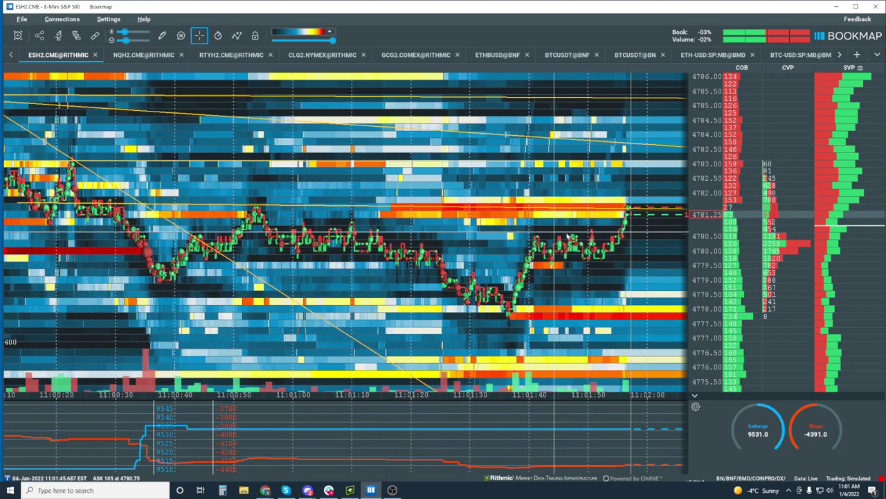
scroll(567, 237, "down", 3)
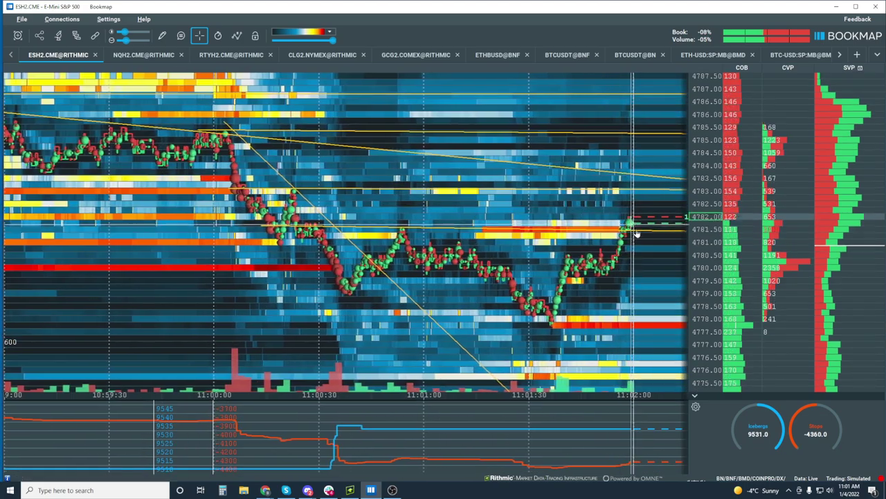
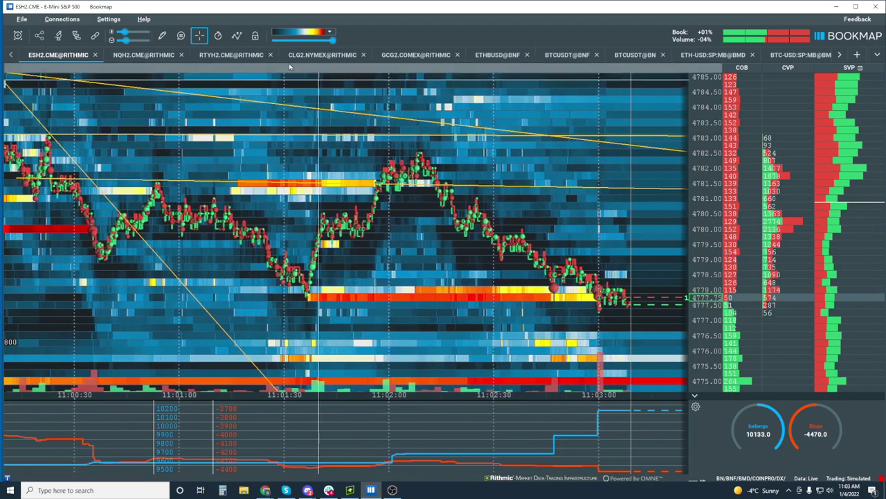
Draw a descending ray from the 11:02 peak near 4782.50 along the lower highs toward 4776.25.
left_click(158, 39)
left_click(173, 107)
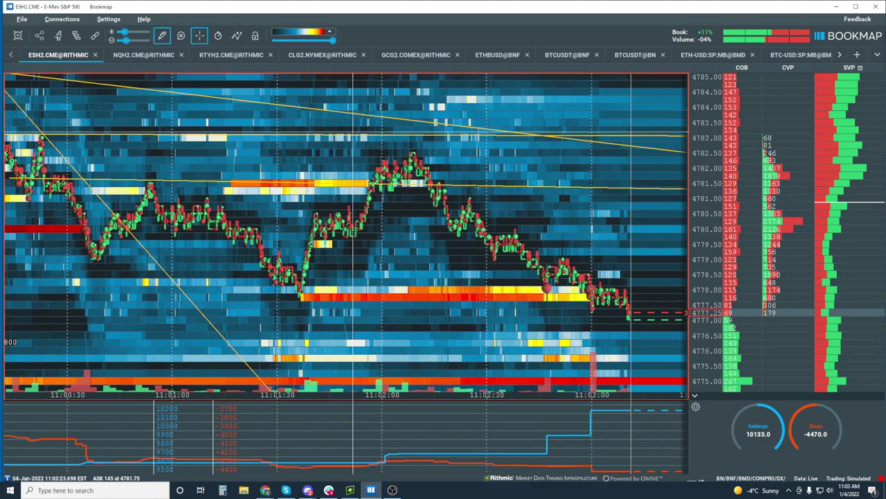
left_click(412, 152)
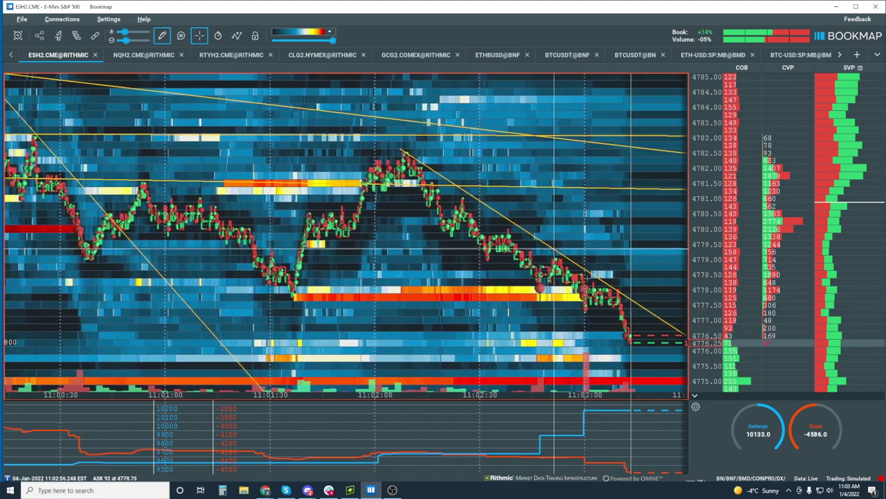
left_click(576, 266)
scroll(576, 266, "down", 5)
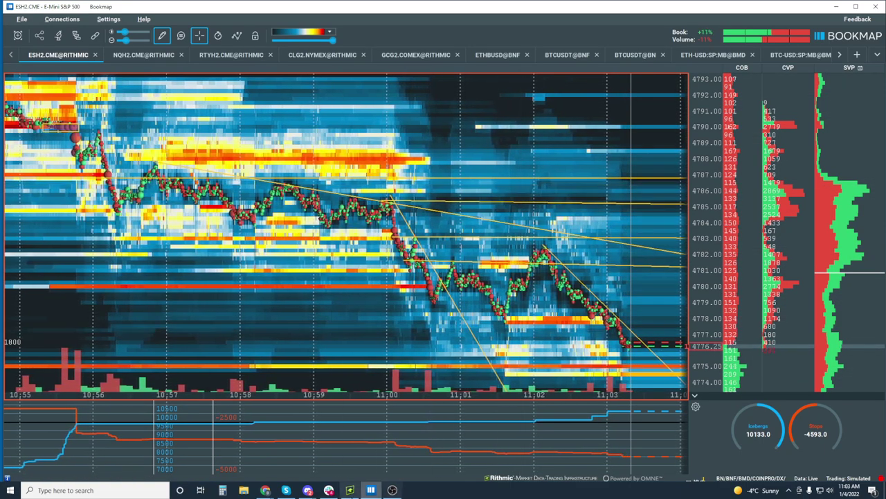
key("alt+Tab")
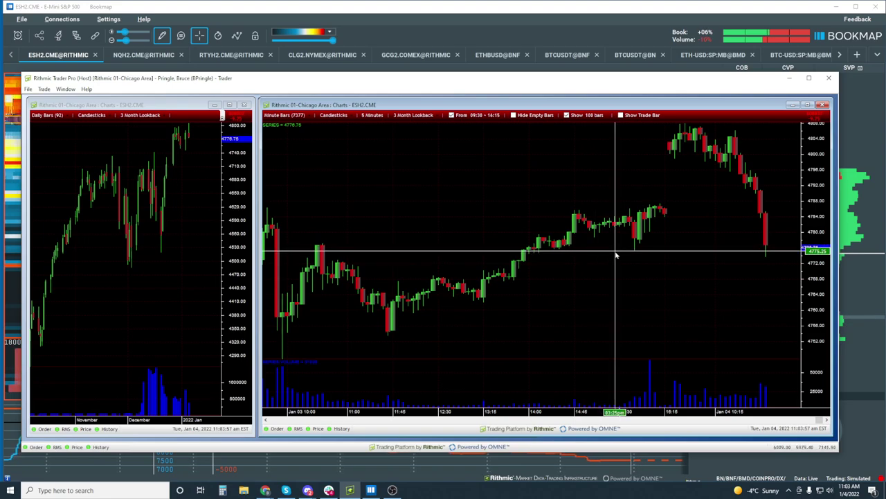
left_click(524, 10)
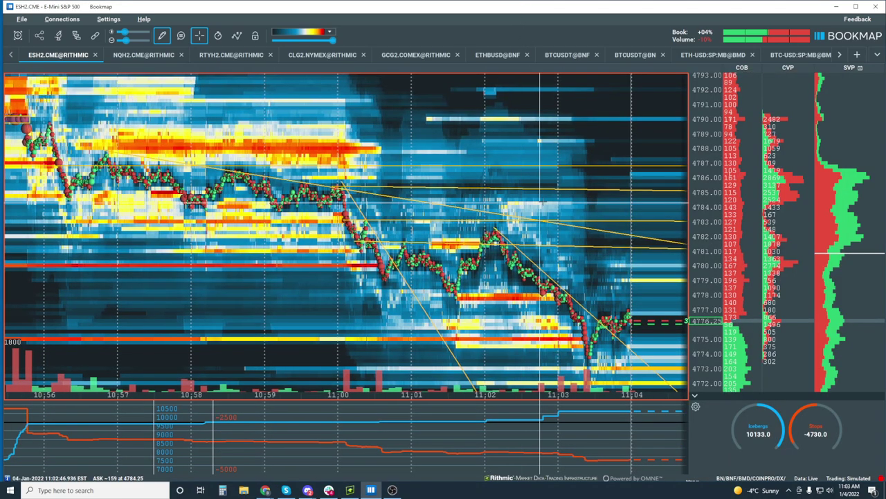
scroll(541, 253, "up", 3)
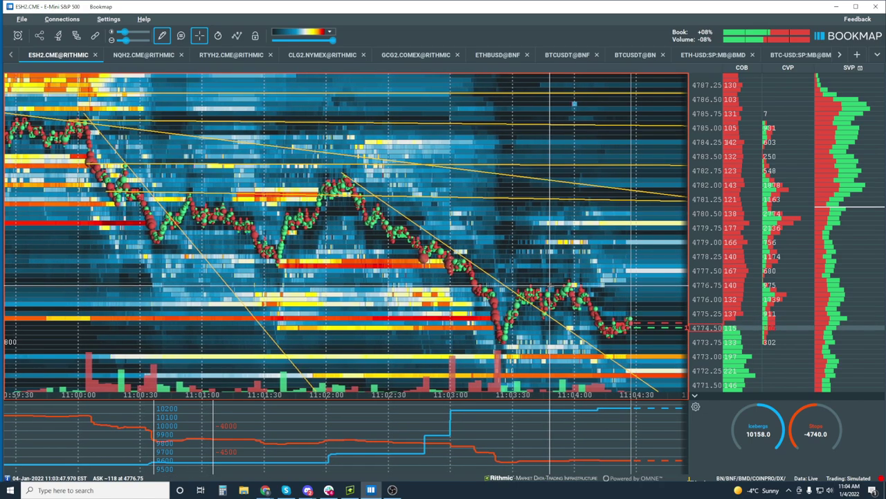
scroll(699, 179, "down", 5)
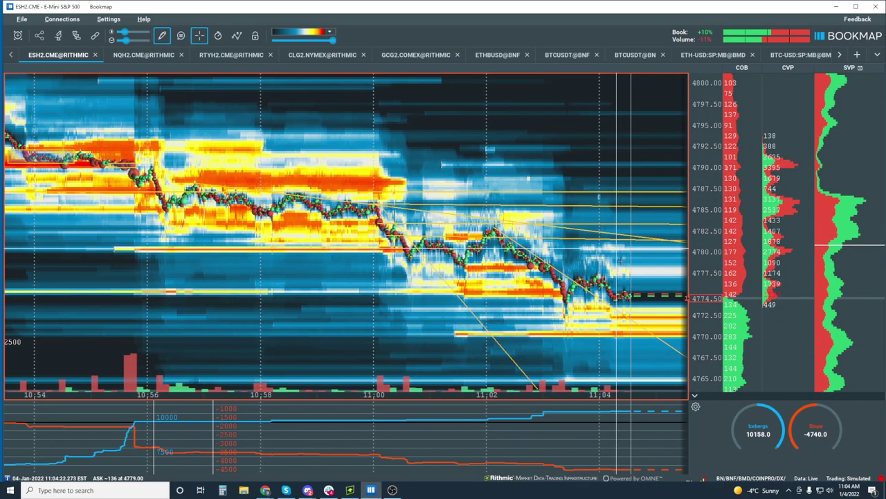
scroll(618, 270, "up", 5)
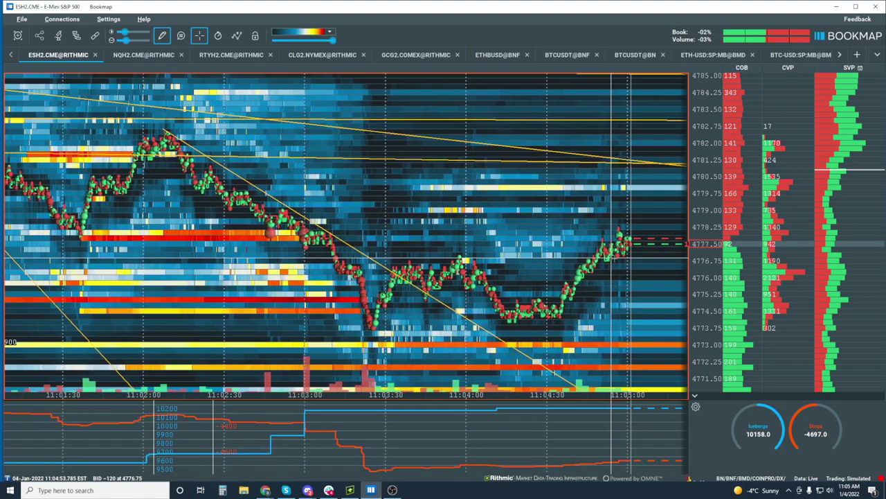
scroll(613, 259, "down", 3)
scroll(618, 262, "down", 3)
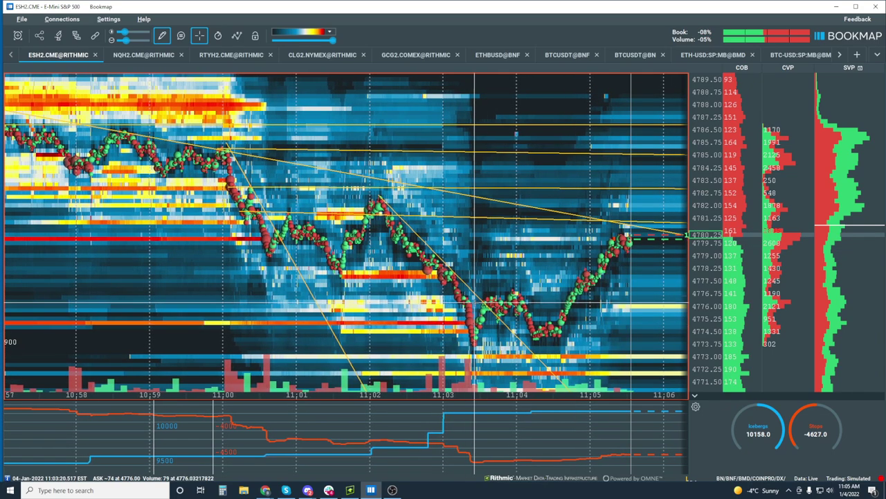
Box the price dip onto the orange liquidity band near 4778.50 with a small rectangle.
left_click(162, 35)
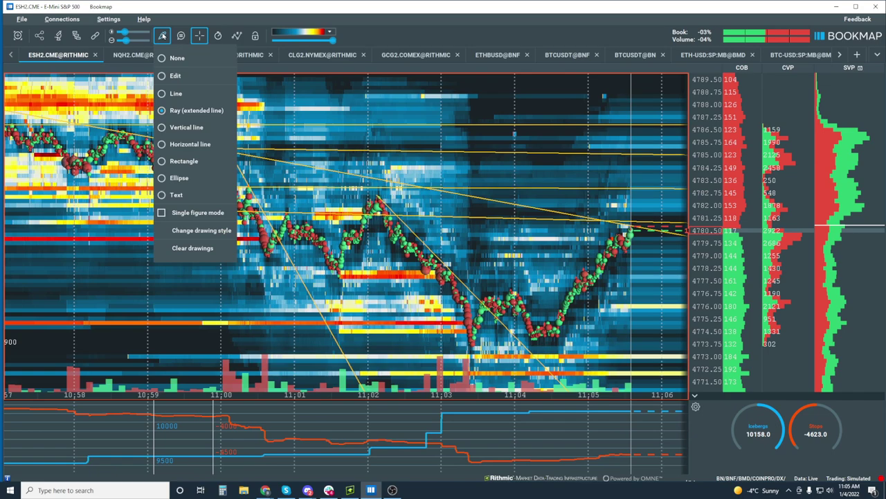
left_click(189, 162)
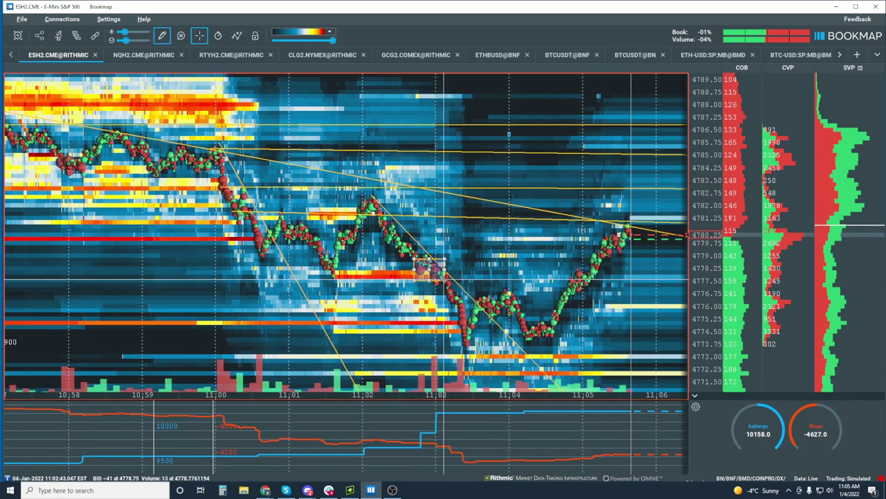
left_click_drag(443, 279, 435, 284)
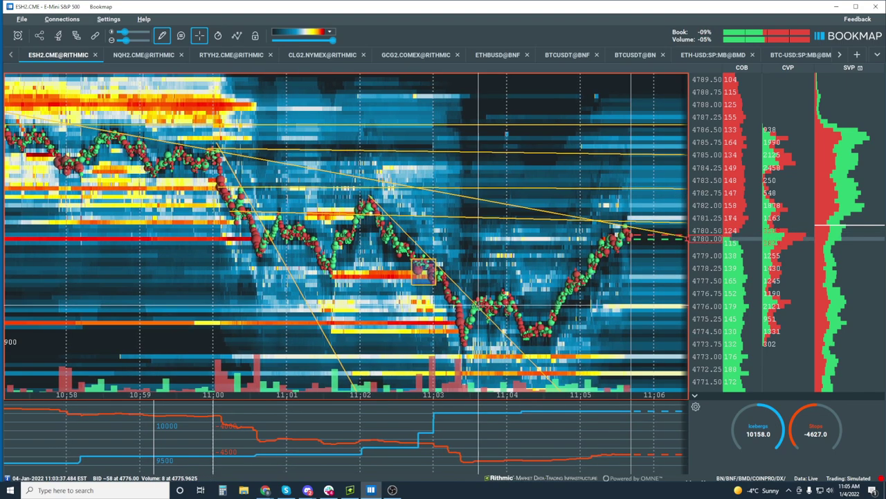
left_click(161, 36)
left_click(177, 60)
scroll(554, 263, "down", 3)
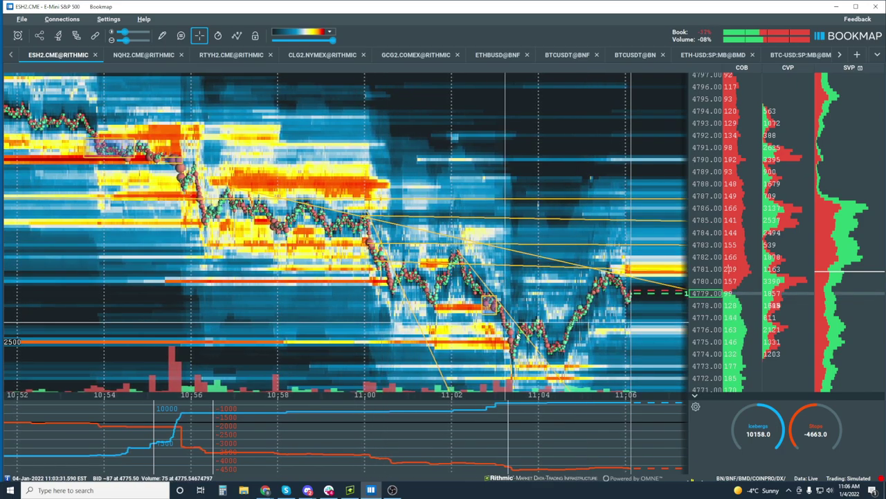
scroll(557, 256, "up", 2)
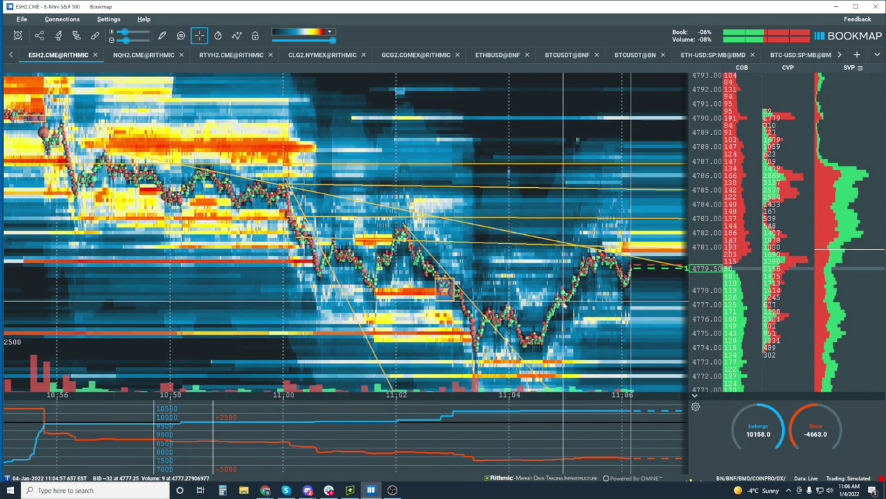
scroll(609, 281, "up", 1)
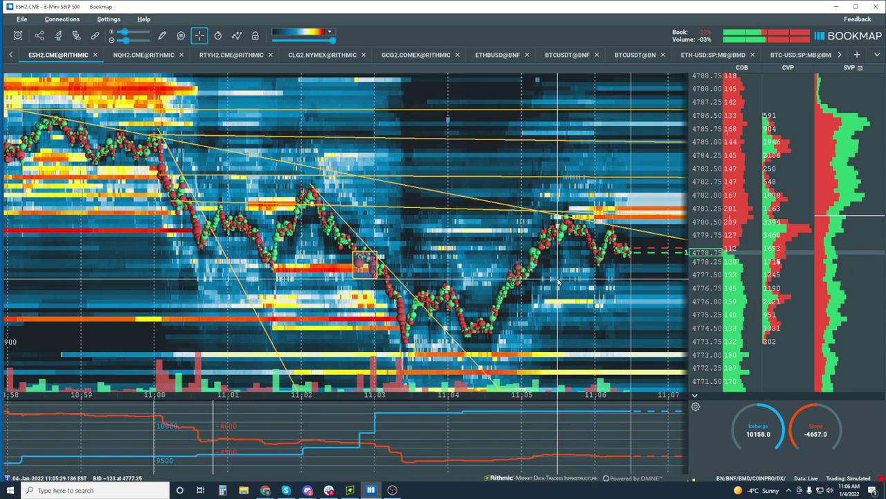
Draw a rising ray from the 11:04 low near 4774 up along the higher lows.
scroll(559, 282, "down", 3)
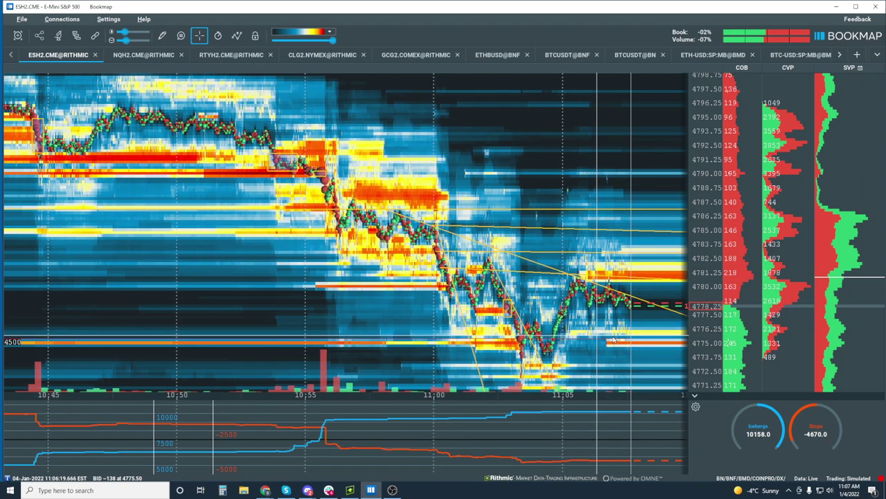
scroll(613, 337, "up", 3)
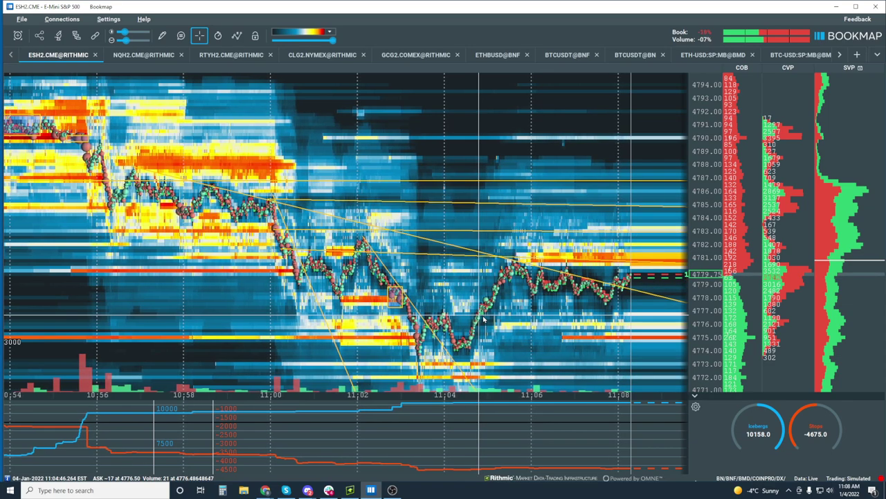
left_click(162, 35)
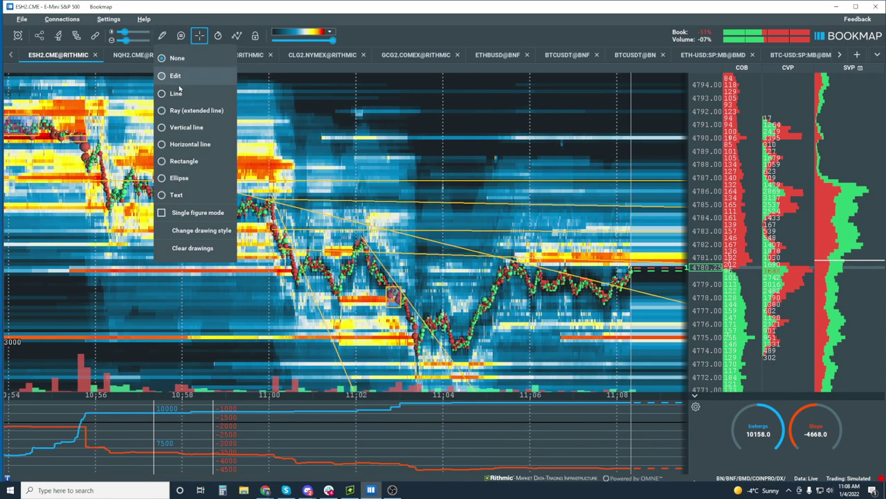
left_click(193, 111)
left_click(453, 350)
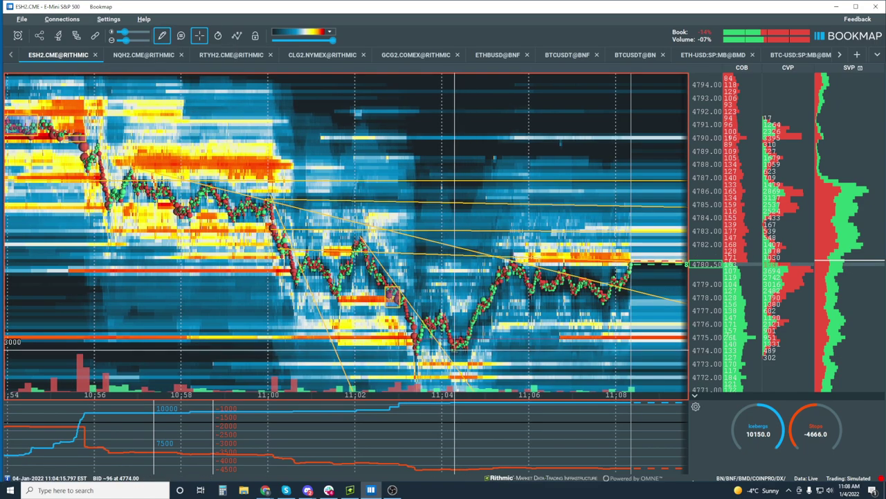
left_click(553, 320)
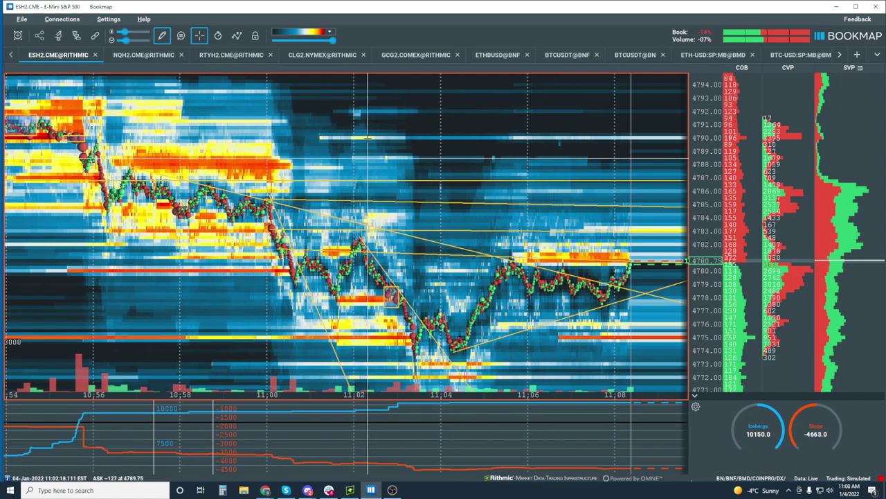
left_click(162, 35)
Set the drawing tool to None to return the heatmap to normal viewing.
left_click(176, 58)
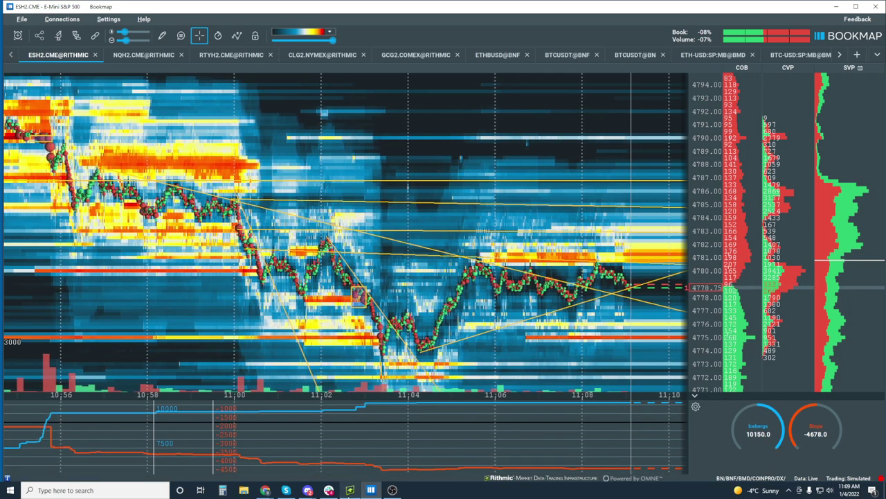
Check the ESH2 daily and 5-minute charts in Rithmic Trader Pro, then leave them for Bookmap.
left_click(351, 490)
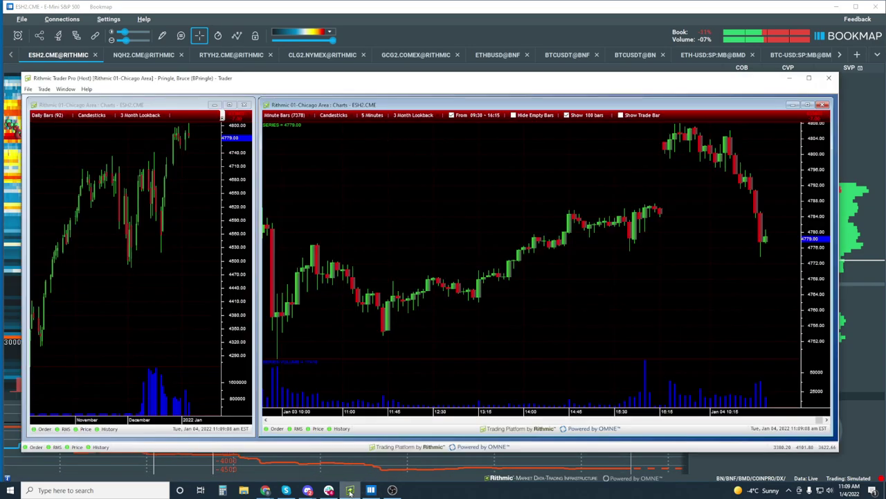
left_click(202, 163)
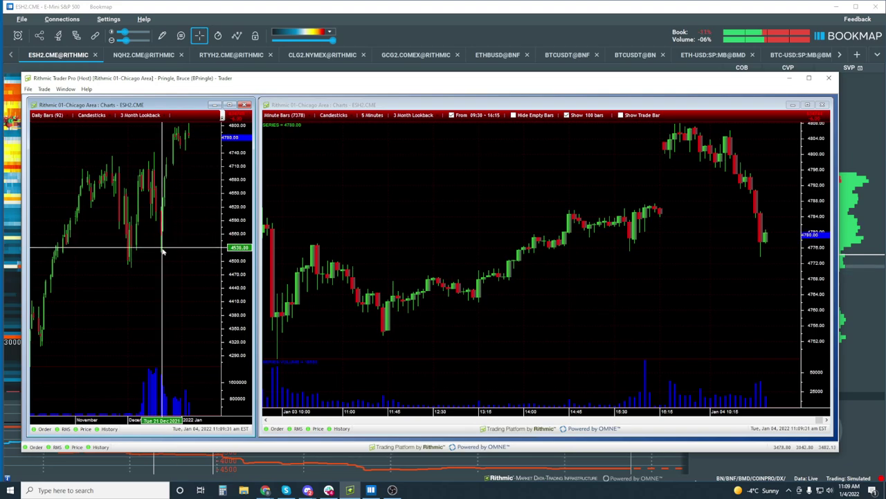
left_click(712, 223)
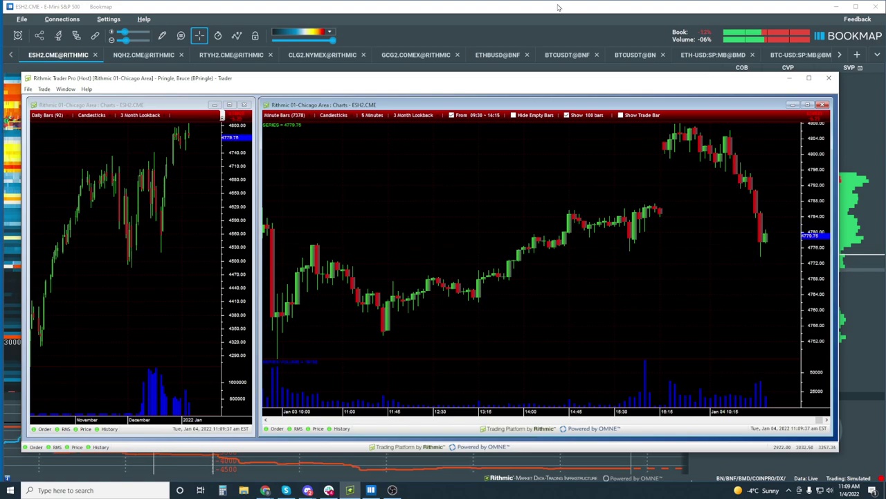
key("alt+Tab")
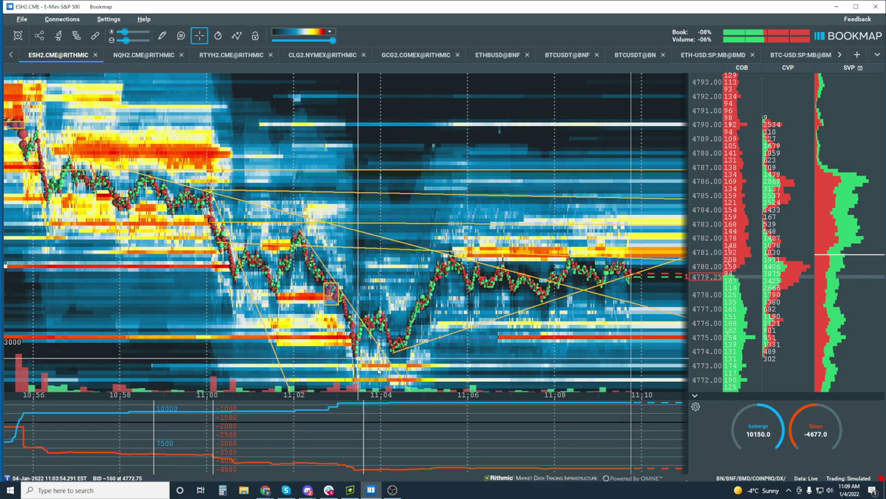
scroll(254, 161, "down", 2)
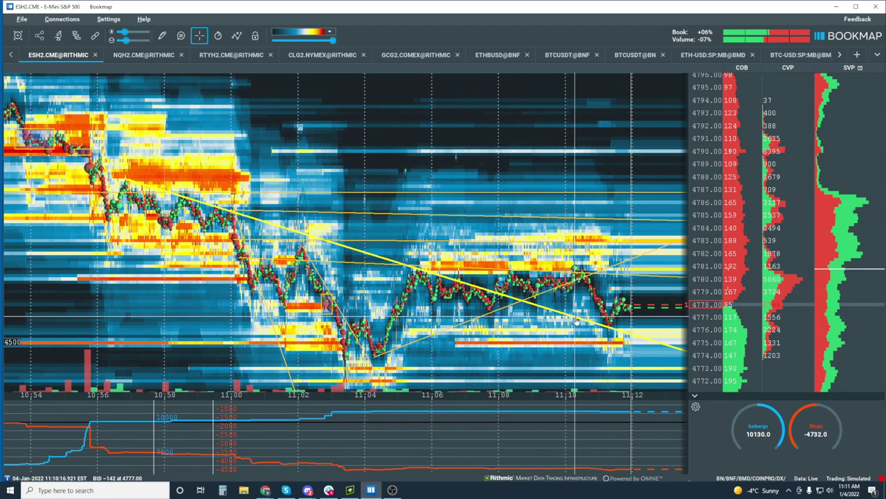
scroll(576, 322, "down", 5)
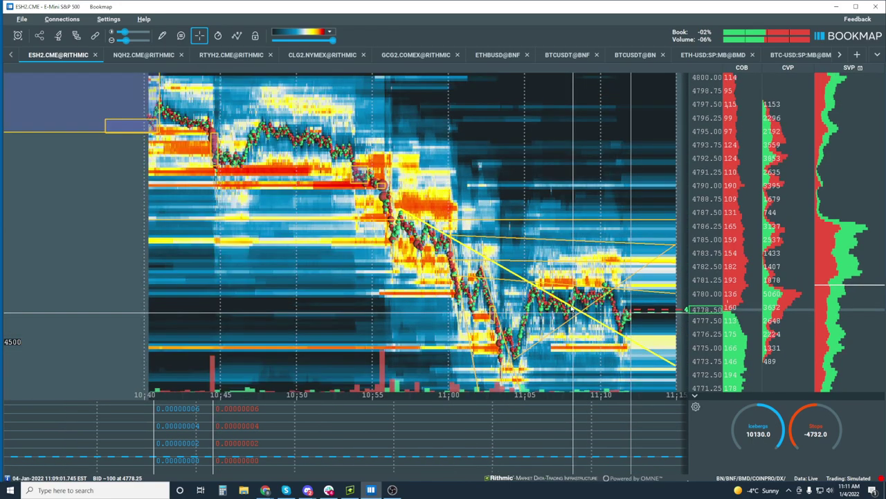
scroll(296, 225, "down", 3)
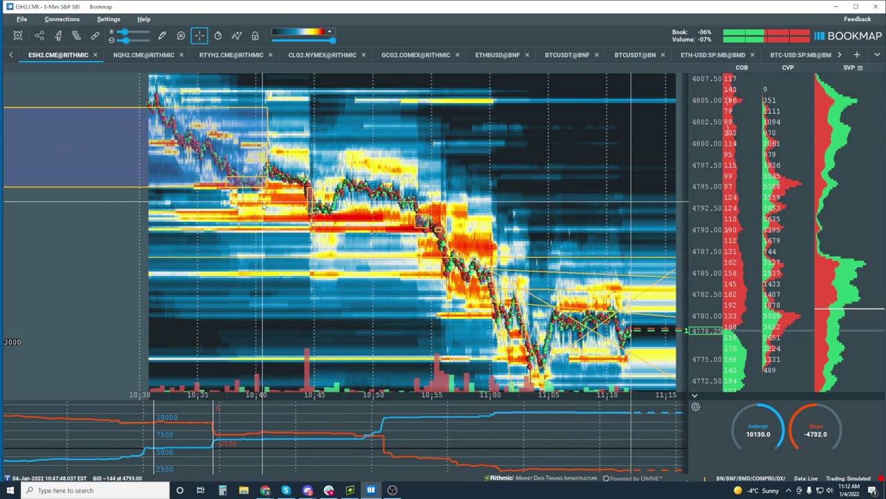
scroll(265, 196, "down", 3)
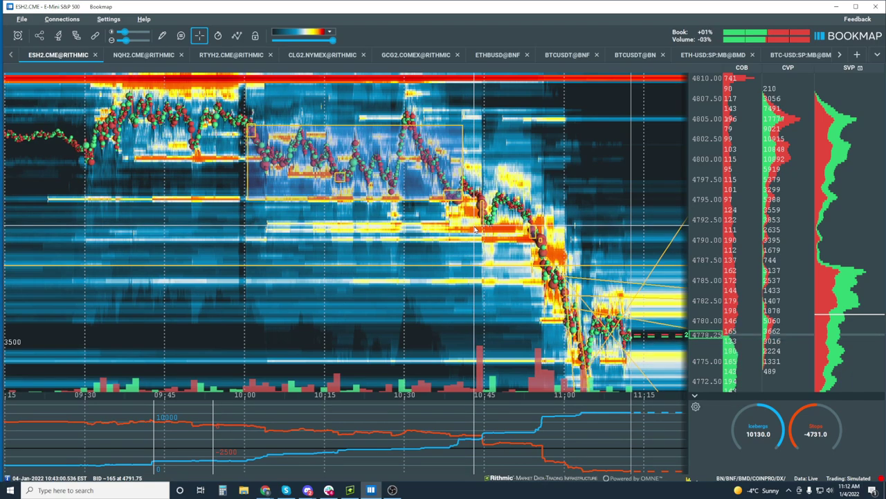
scroll(475, 229, "up", 3)
scroll(475, 229, "up", 3)
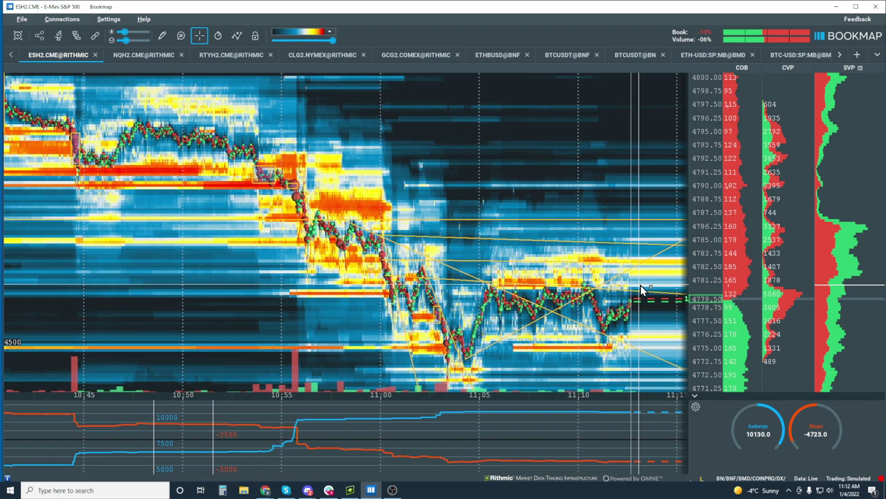
scroll(641, 289, "up", 5)
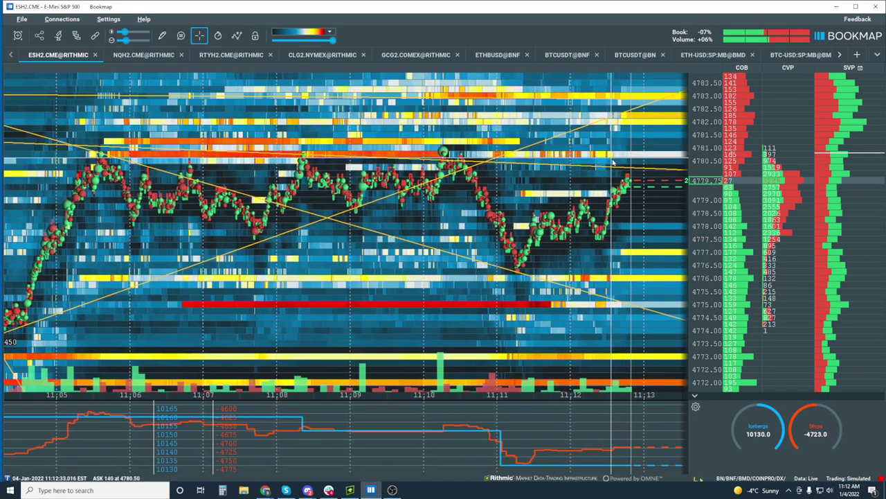
scroll(701, 166, "down", 1)
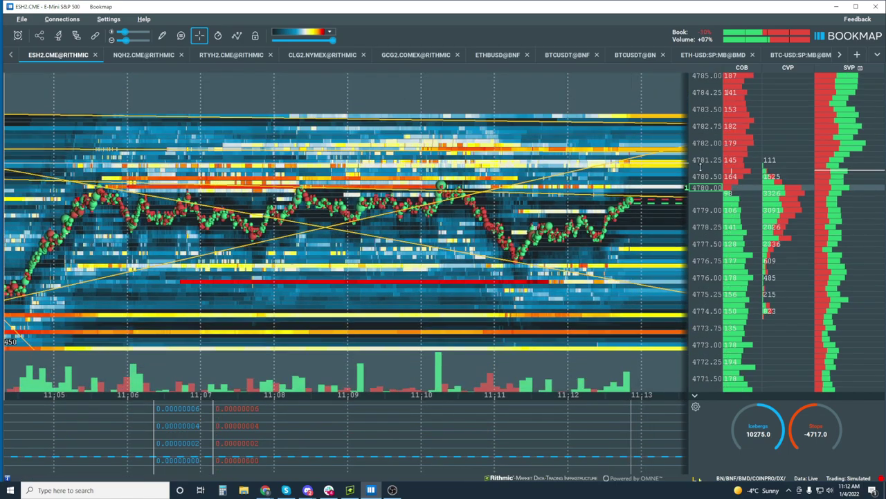
scroll(701, 166, "down", 1)
scroll(590, 257, "down", 2)
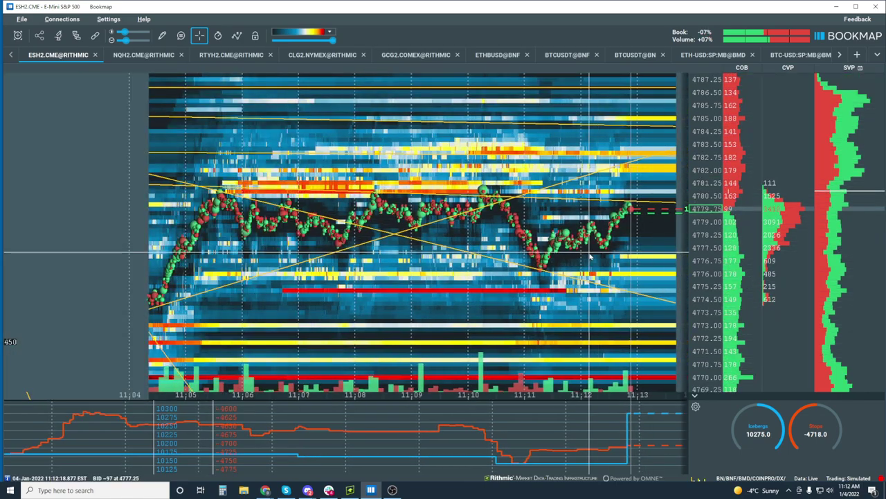
scroll(590, 257, "down", 3)
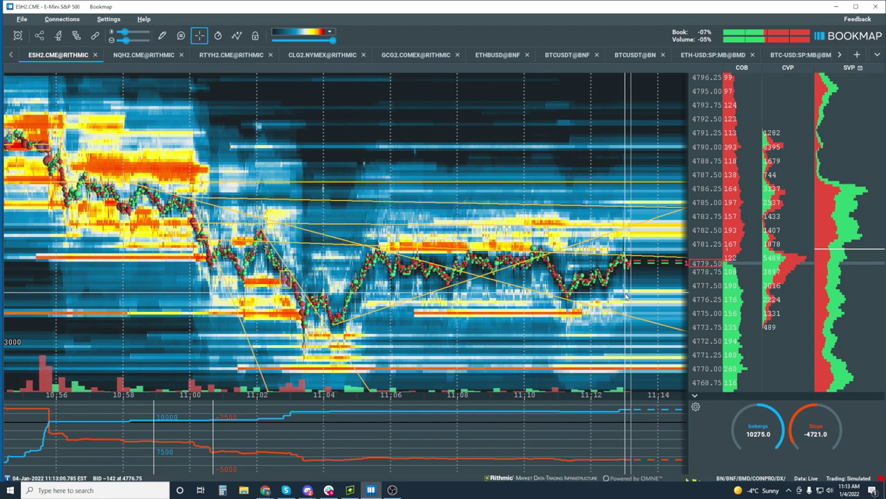
scroll(626, 297, "up", 5)
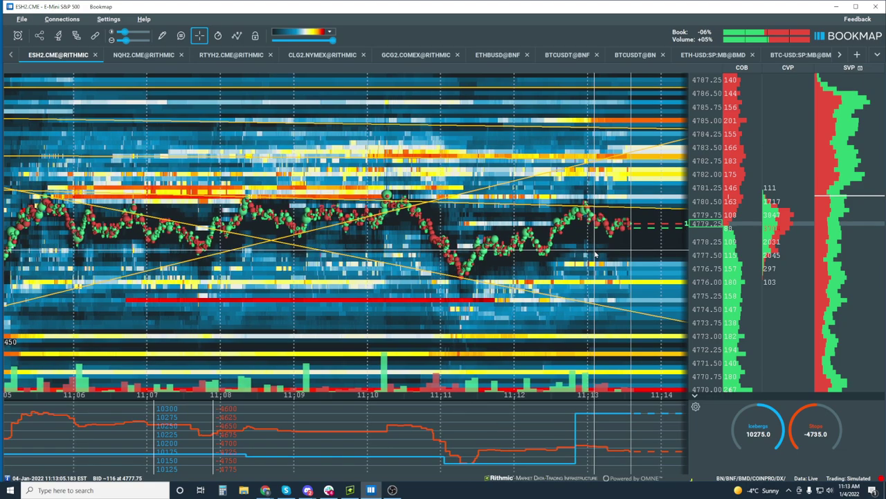
scroll(593, 255, "up", 3)
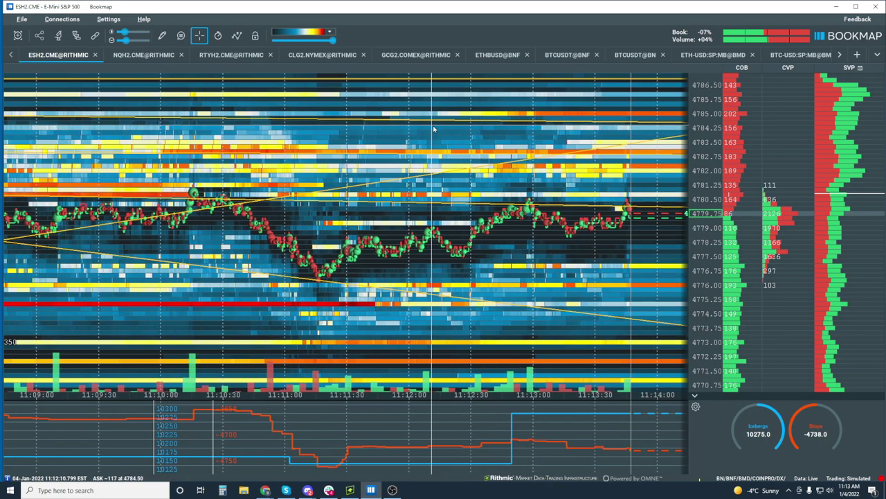
Scroll over the ESH2 heatmap to follow price sliding from 4780 toward 4777.25 by 11:16.
scroll(450, 208, "down", 3)
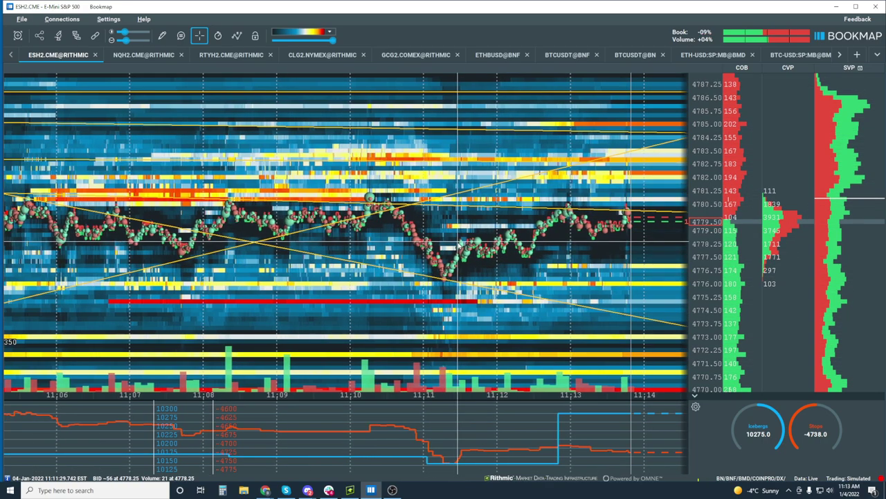
scroll(431, 217, "down", 2)
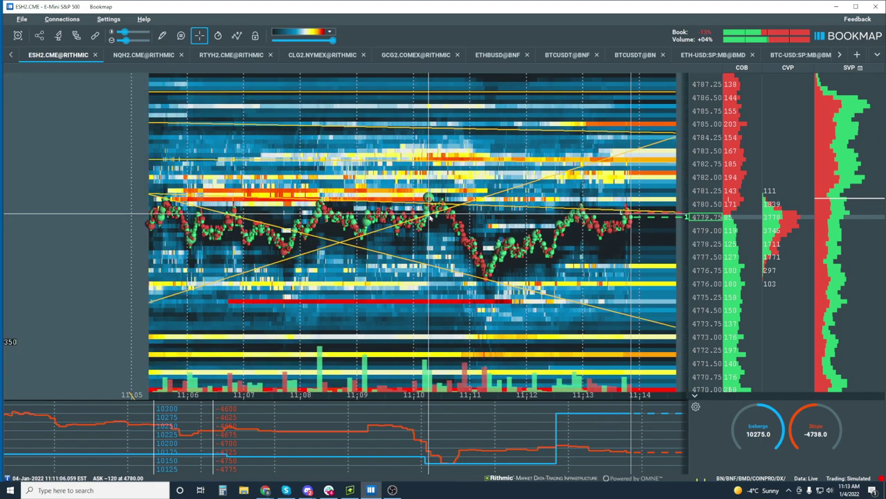
scroll(438, 225, "down", 2)
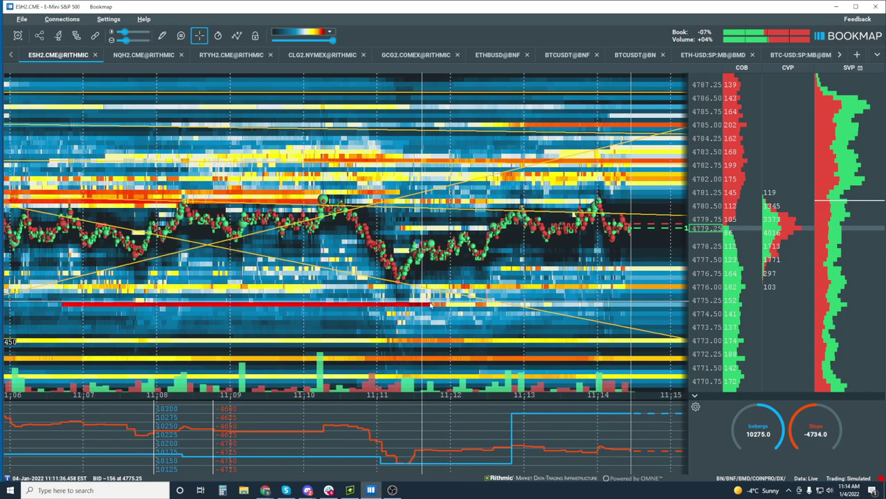
scroll(499, 270, "up", 2)
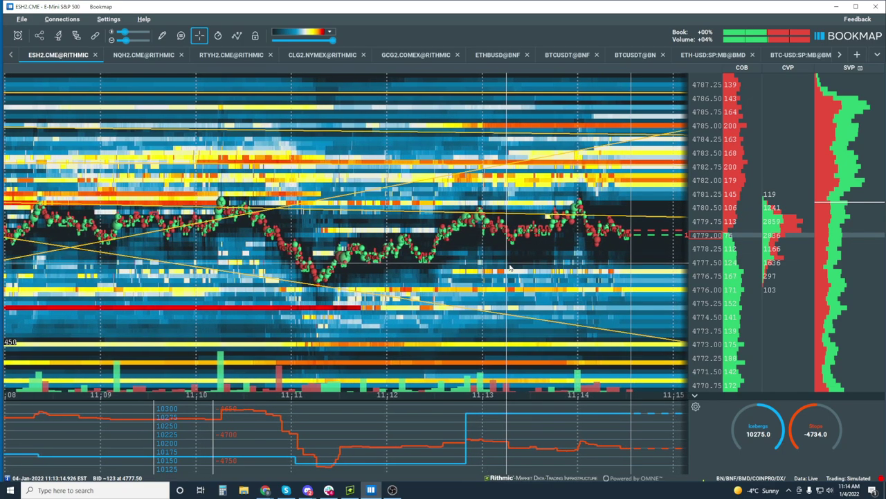
scroll(511, 268, "down", 1)
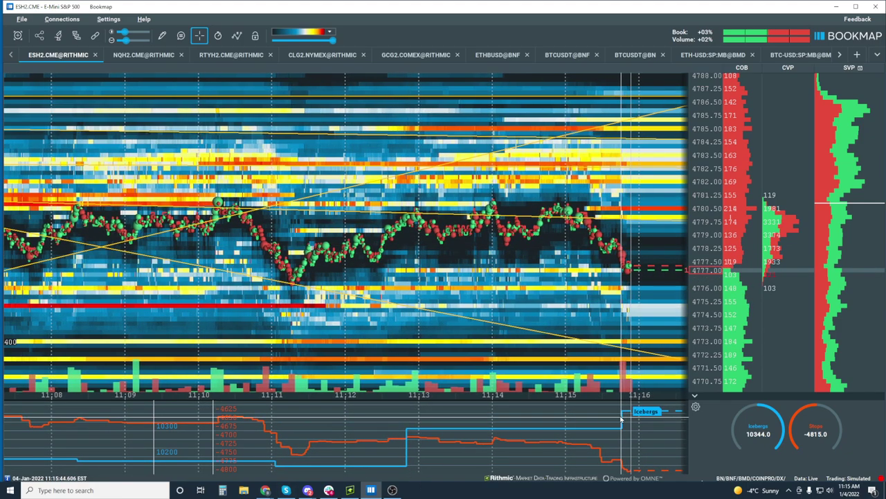
Box the price points near 4780 and 4777 with small rectangles, then set drawing to None.
left_click(162, 36)
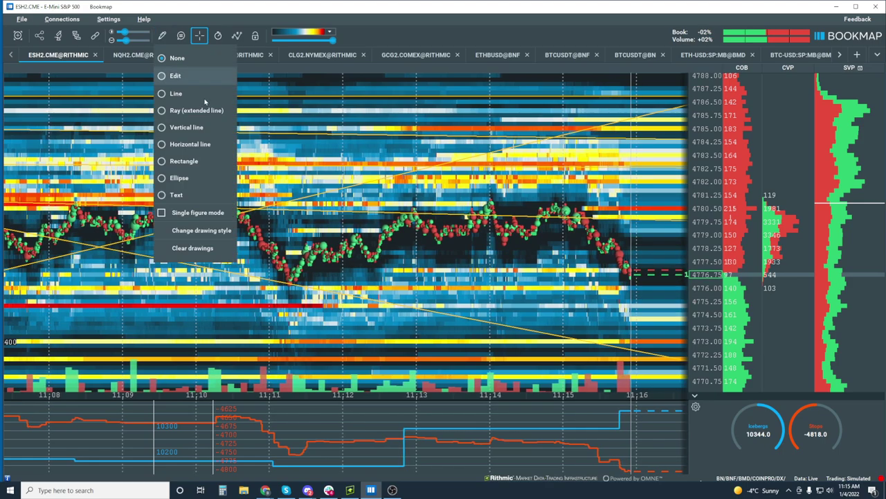
left_click(183, 161)
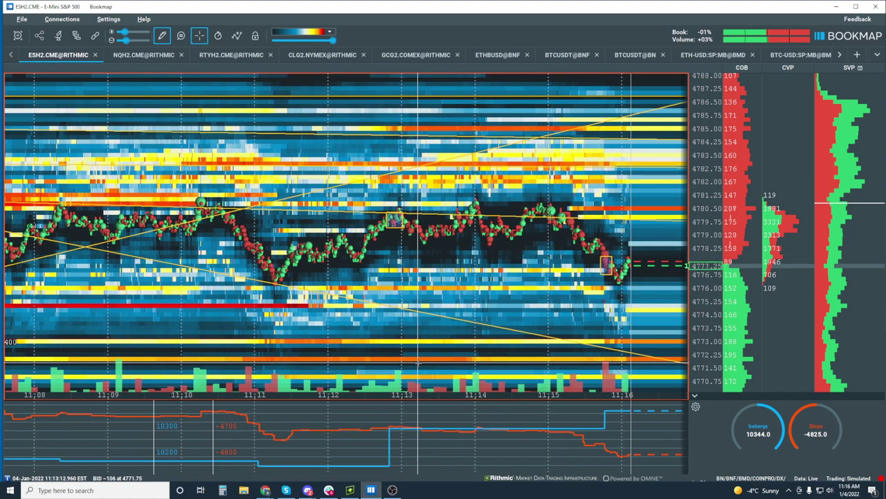
left_click(164, 36)
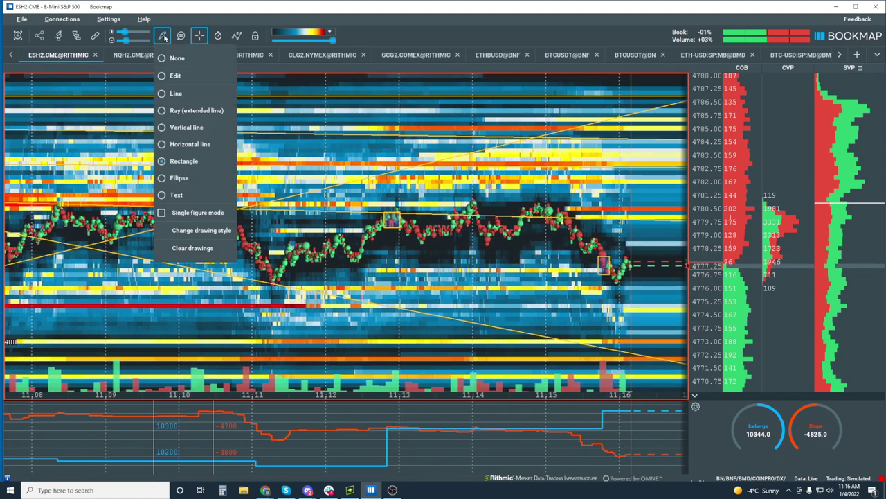
left_click(174, 58)
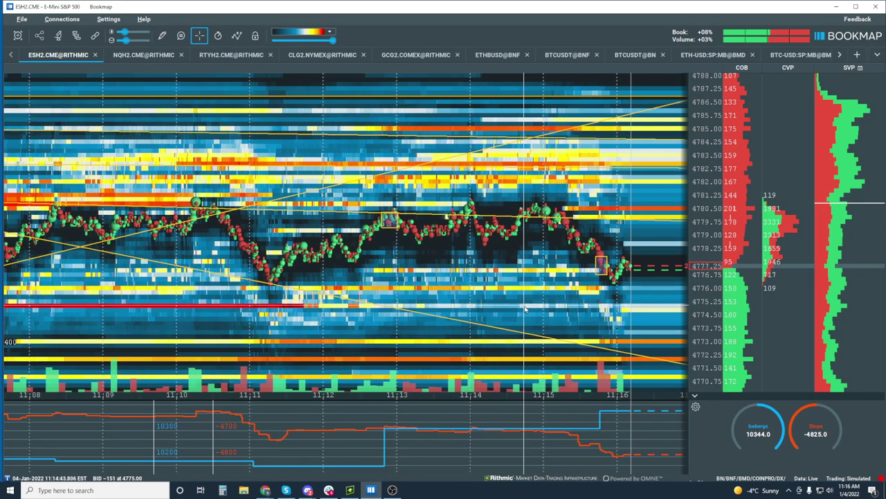
scroll(524, 309, "down", 2)
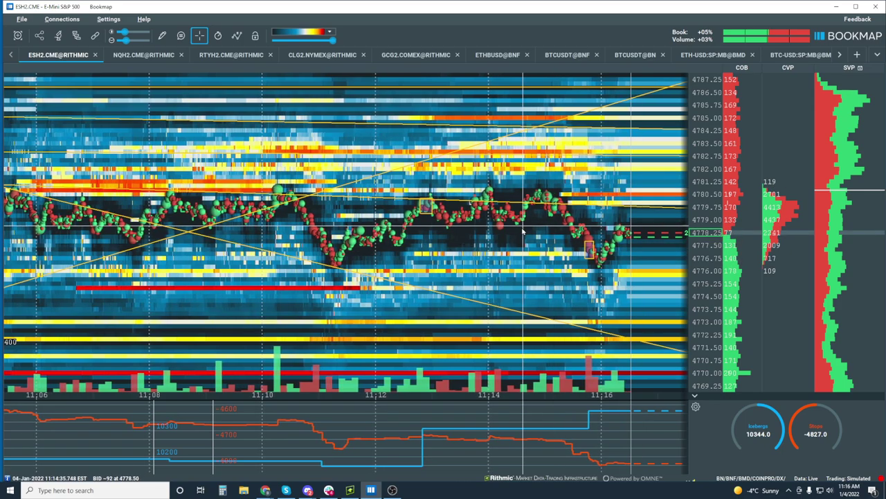
Zoom out the heatmap's time axis to show trading back to about 11:04.
scroll(521, 235, "down", 2)
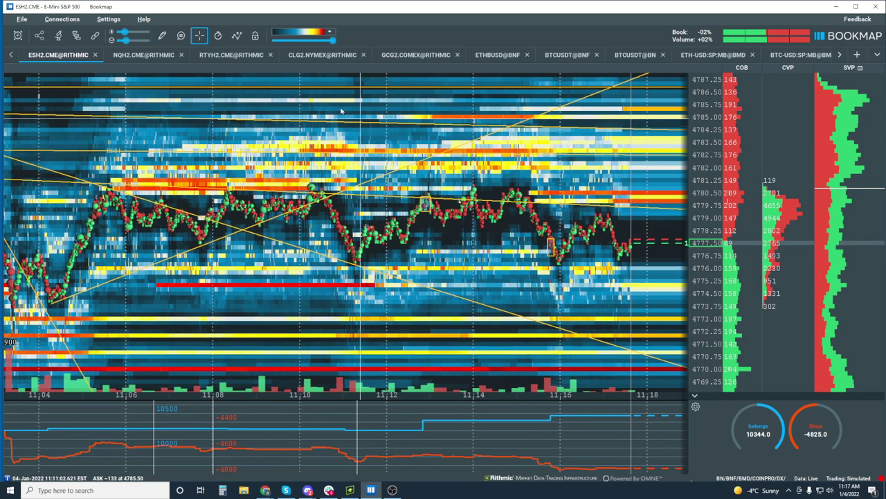
left_click(157, 58)
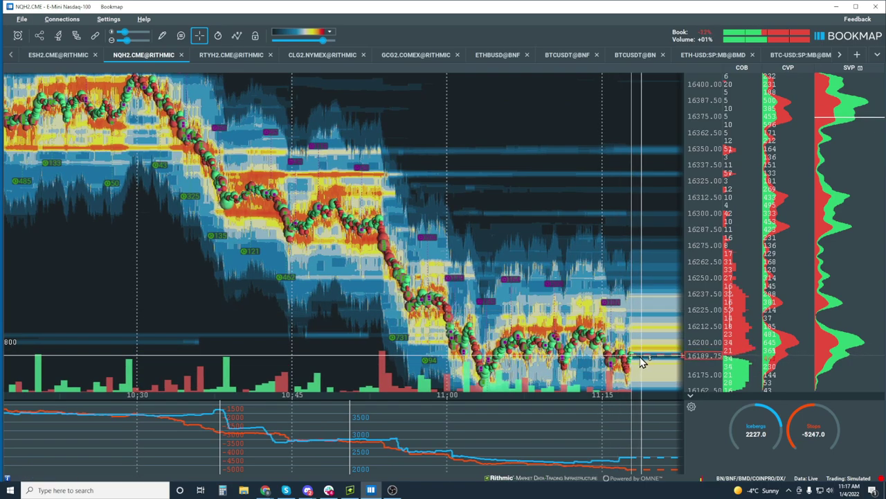
left_click(231, 54)
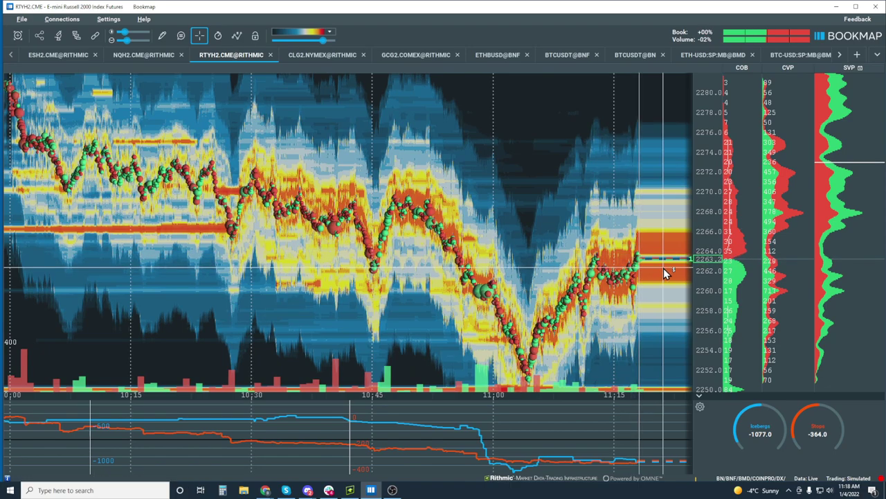
left_click(137, 57)
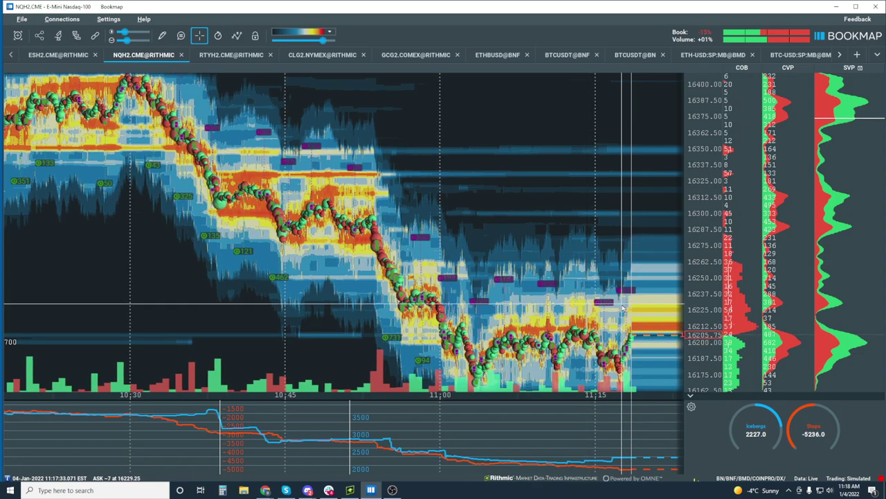
left_click(64, 57)
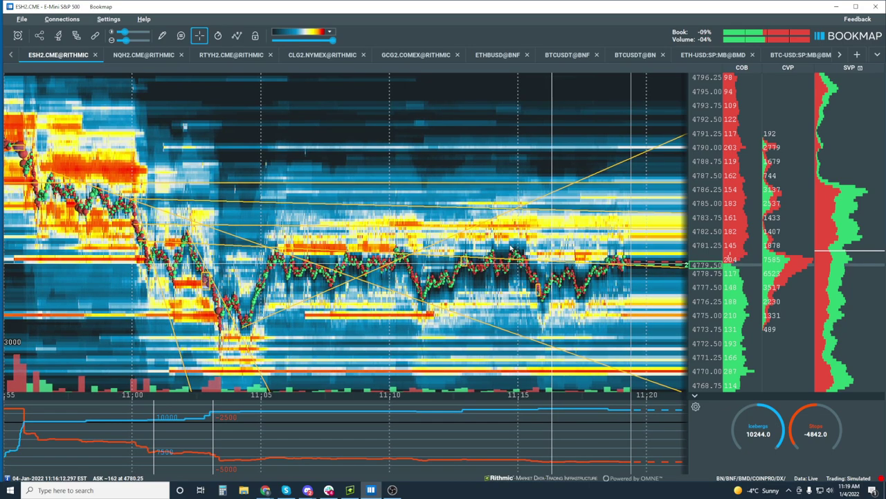
left_click(139, 56)
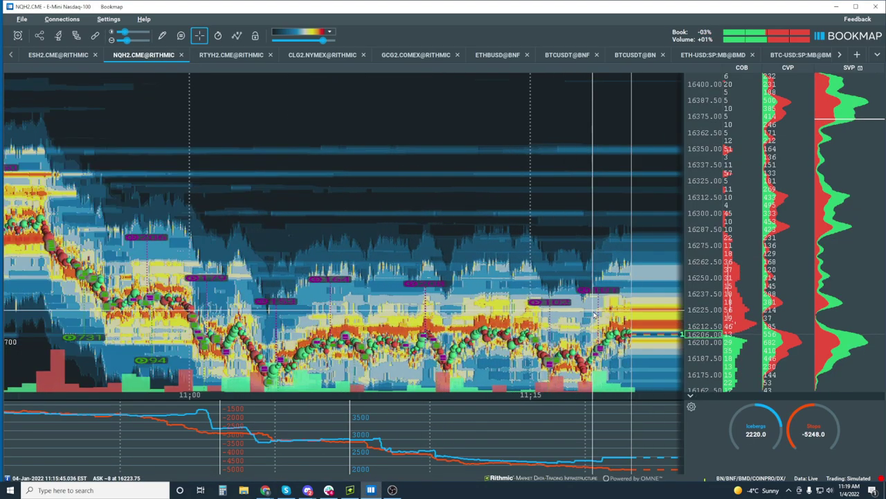
scroll(640, 208, "up", 2)
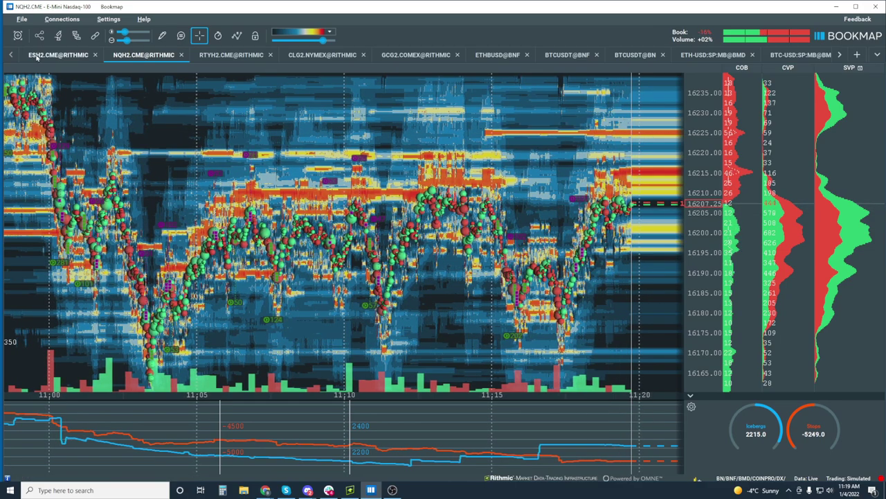
key("ctrl+shift+Tab")
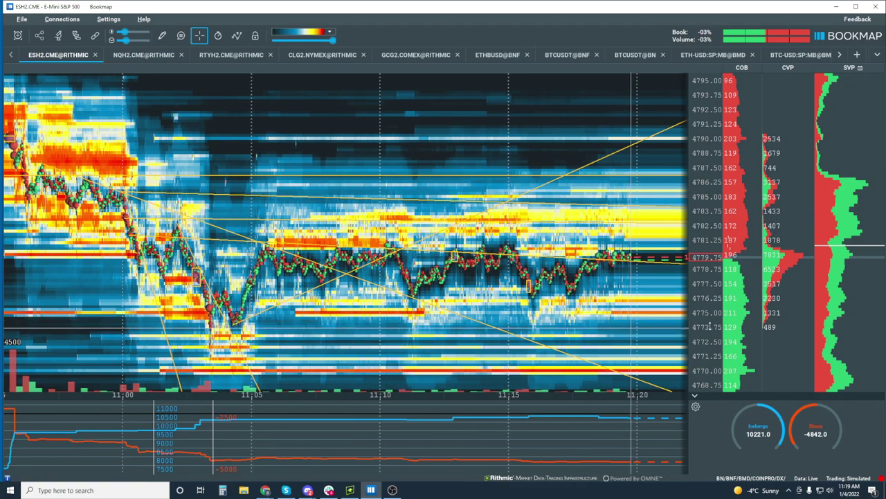
scroll(601, 335, "up", 2)
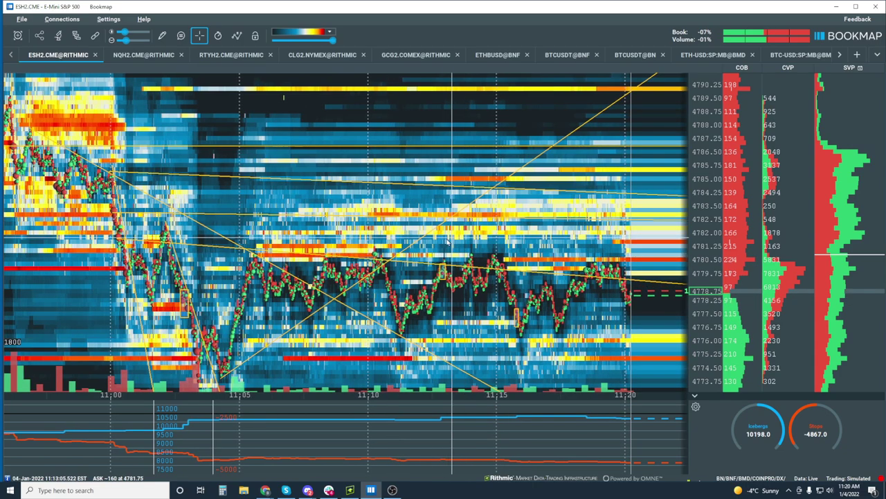
Zoom in and out over the heatmap to examine ESH2 history from 11:04:40 to 11:06.
scroll(453, 239, "down", 5)
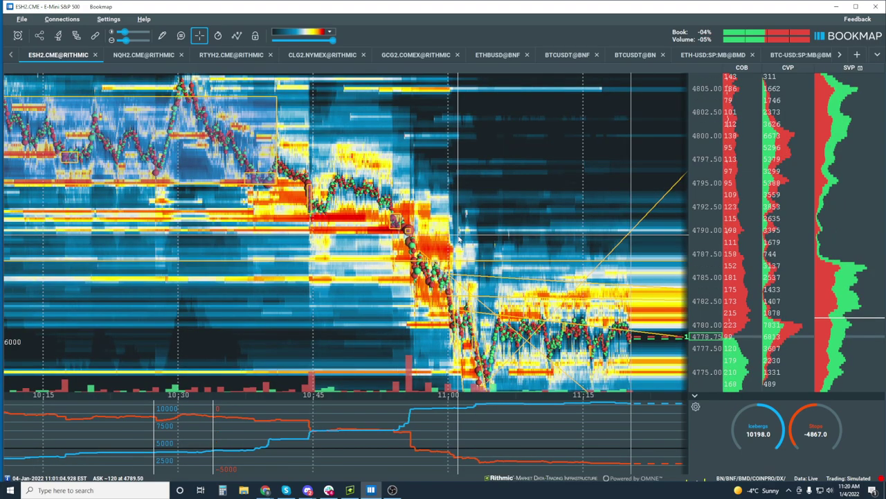
scroll(459, 239, "up", 5)
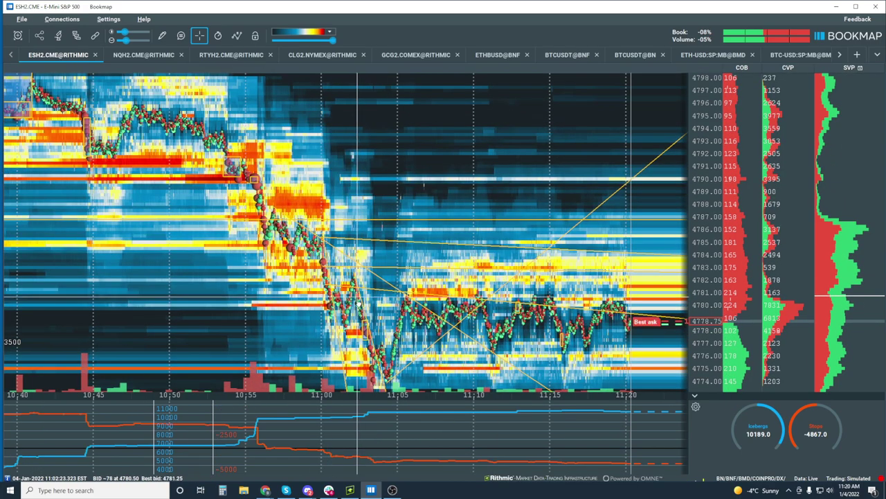
scroll(358, 302, "up", 10)
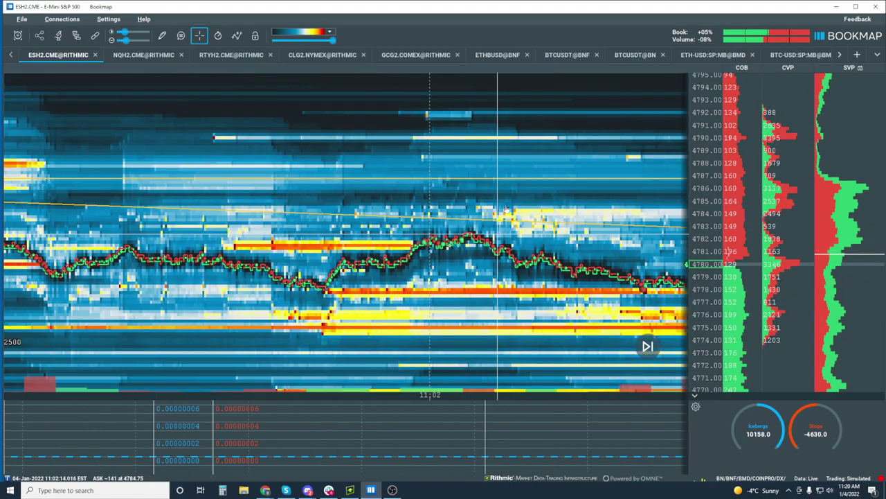
scroll(506, 209, "down", 3)
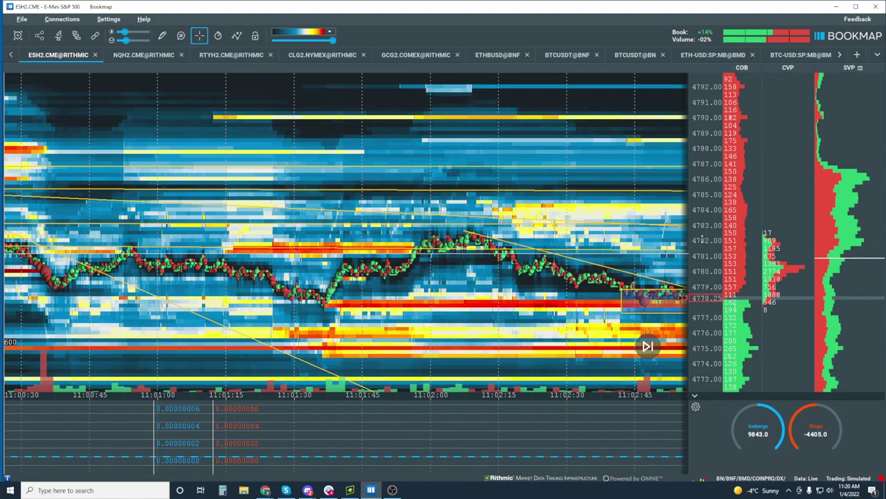
scroll(701, 239, "up", 5)
scroll(715, 350, "down", 3)
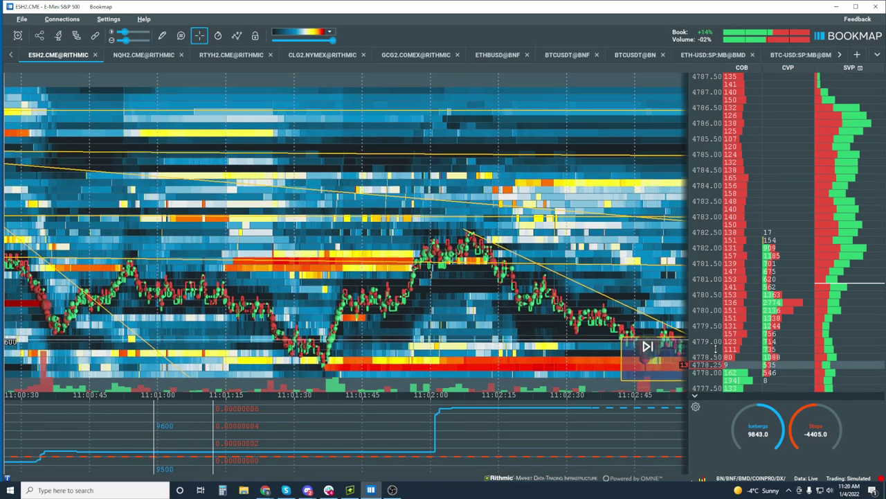
scroll(705, 349, "down", 2)
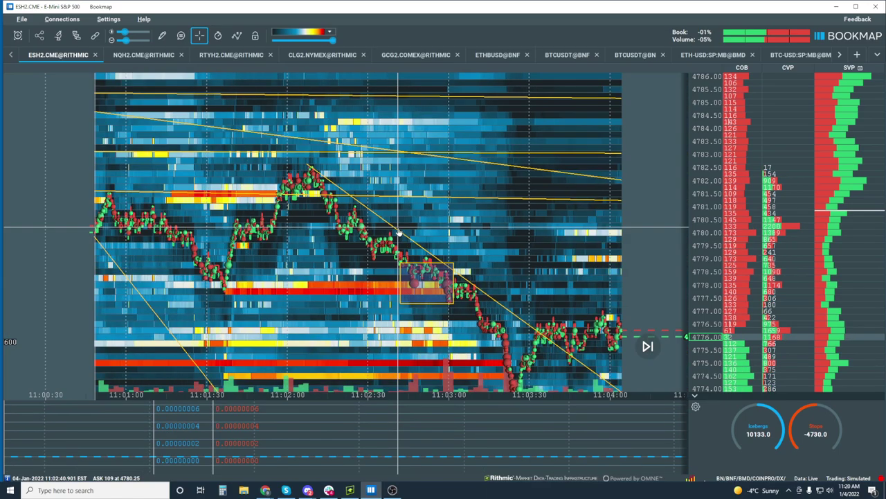
scroll(398, 232, "down", 5)
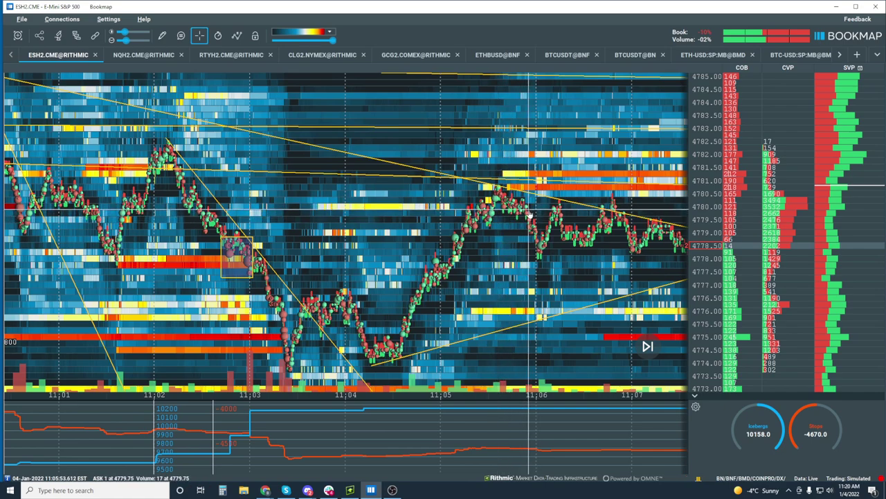
scroll(512, 222, "up", 3)
scroll(476, 211, "up", 2)
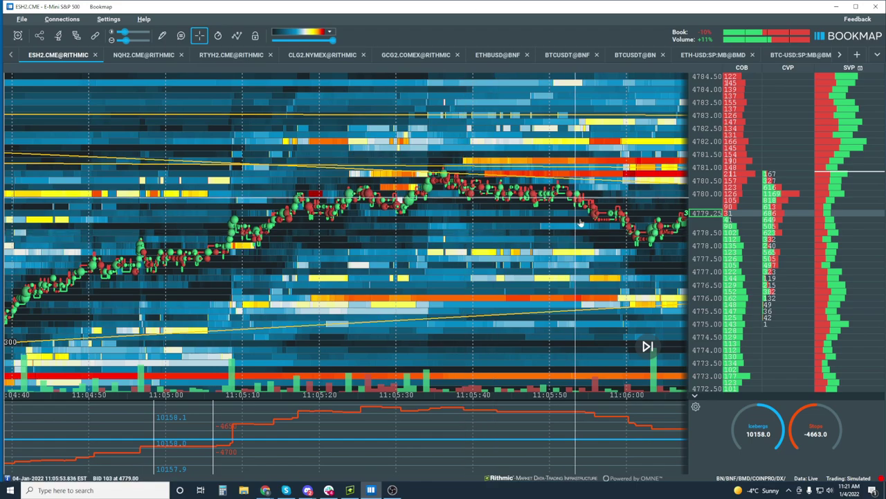
Zoom and pan the heatmap back to cover roughly 10:52 to 11:12.
scroll(464, 240, "down", 5)
scroll(568, 229, "down", 5)
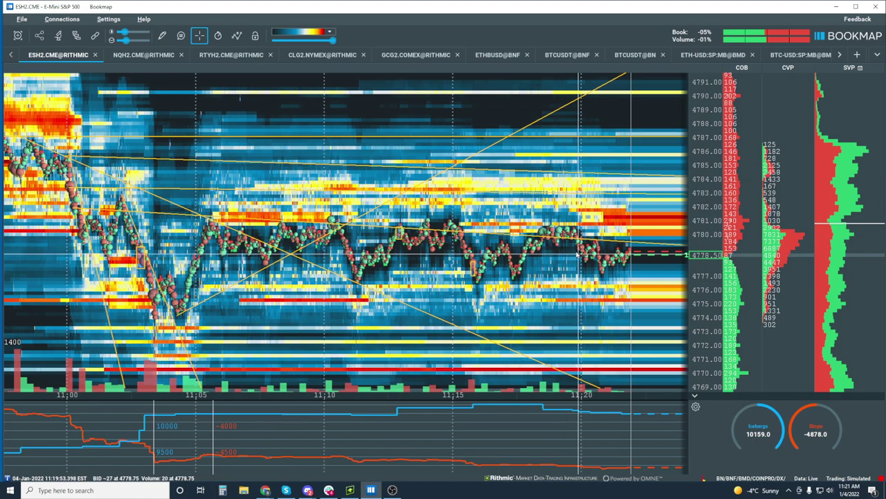
scroll(594, 246, "up", 2)
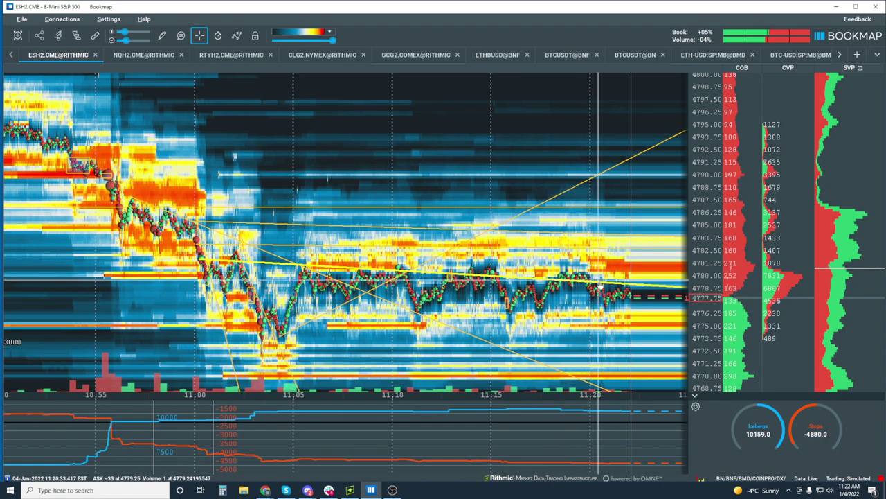
scroll(600, 291, "up", 3)
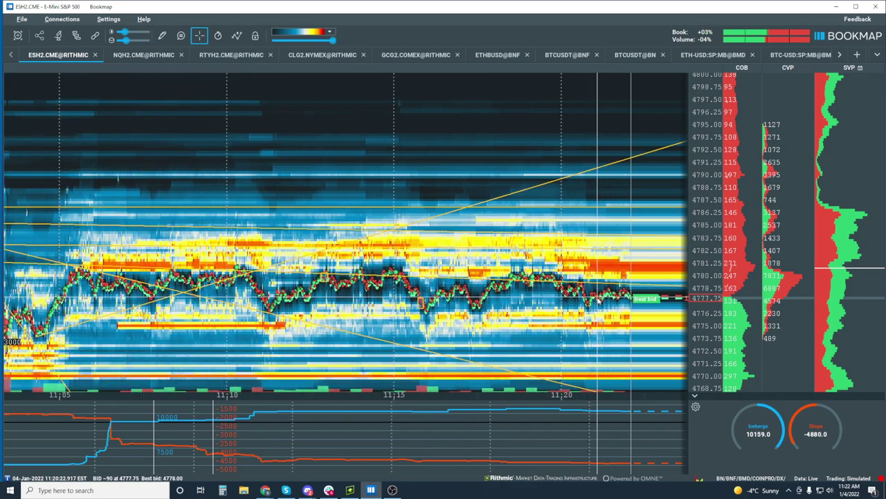
scroll(600, 299, "down", 3)
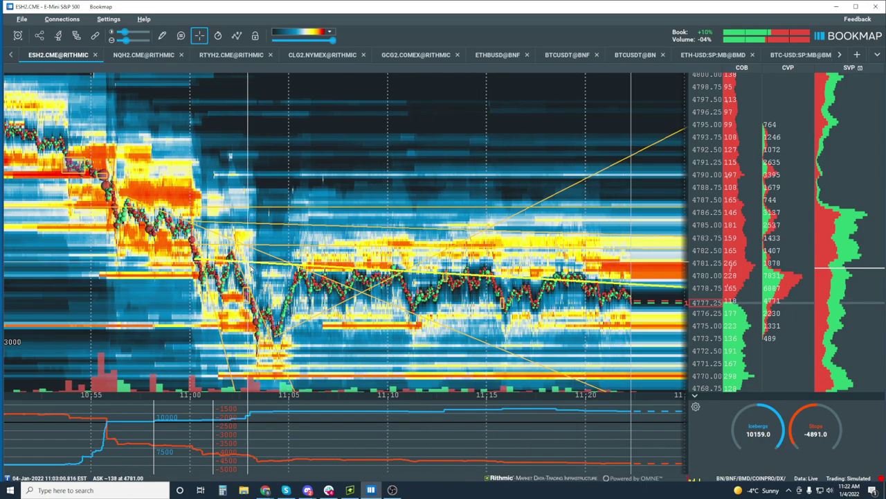
scroll(247, 297, "up", 2)
left_click_drag(248, 297, 457, 225)
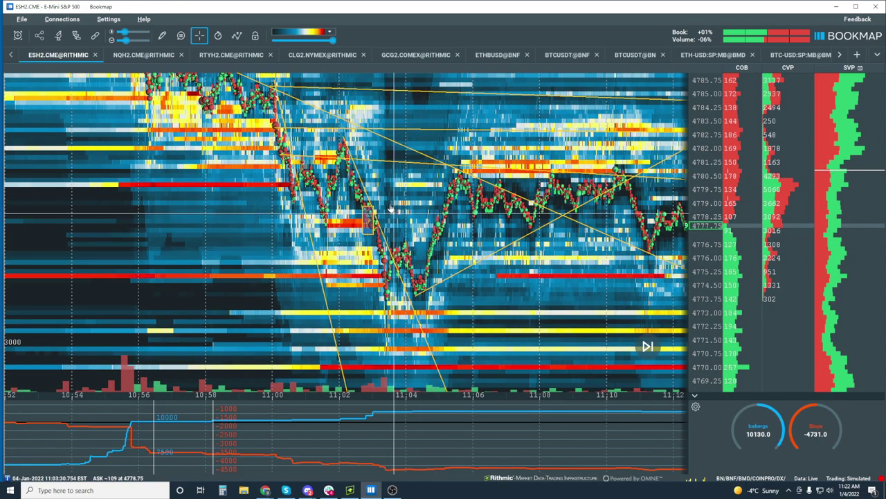
Switch to plain chart navigation and zoom the time axis into 11:00–11:02.
scroll(295, 163, "up", 5)
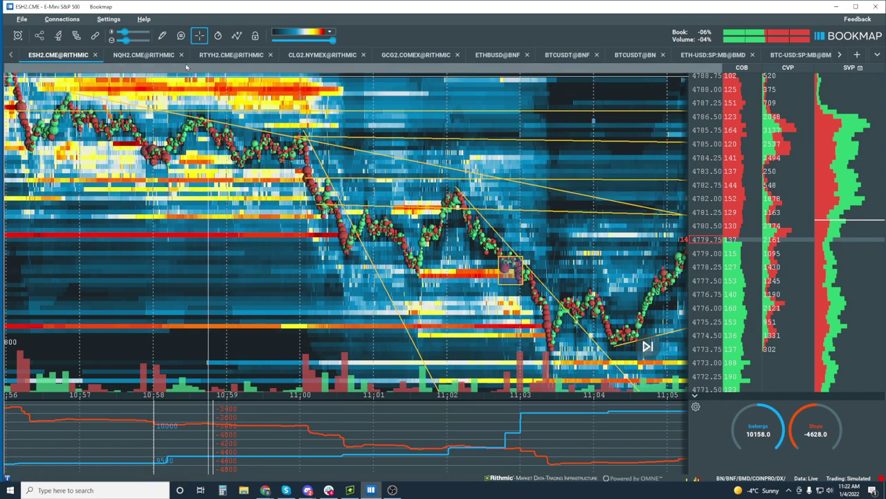
left_click(17, 35)
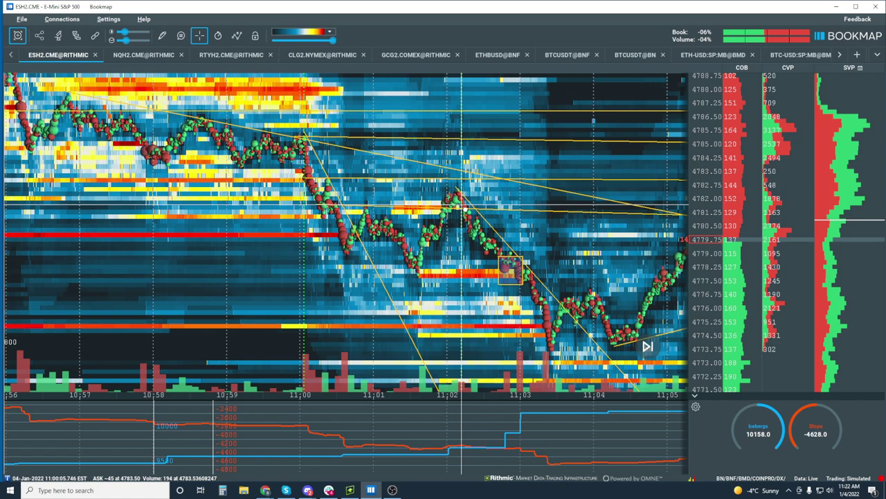
scroll(461, 206, "up", 3)
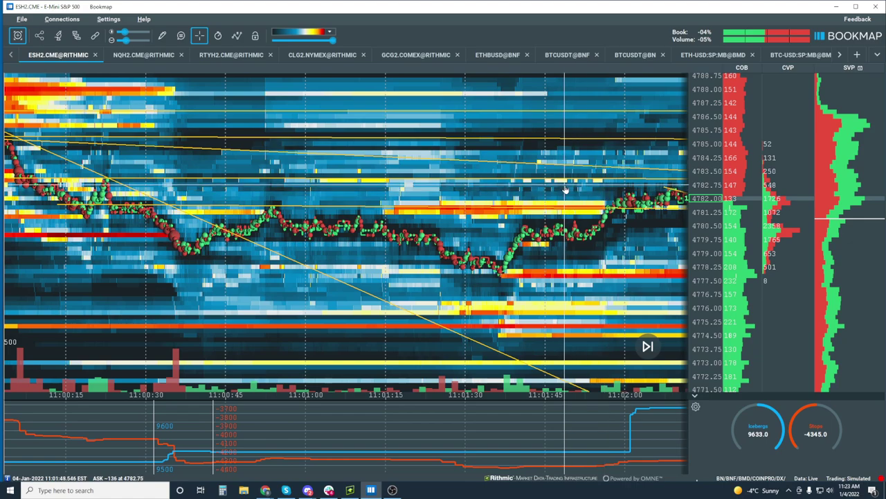
scroll(471, 220, "down", 2)
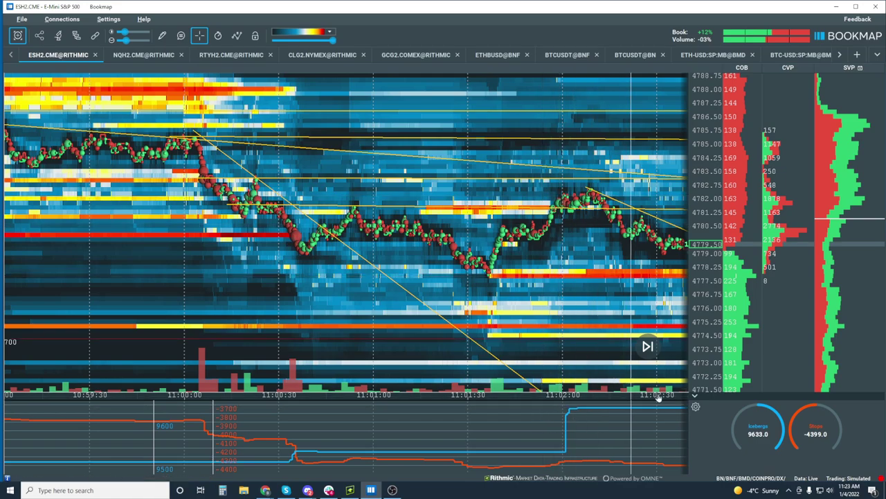
Jump the ESH2 heatmap back to live data and zoom out to span 10:40–11:25.
left_click(648, 346)
scroll(414, 257, "down", 5)
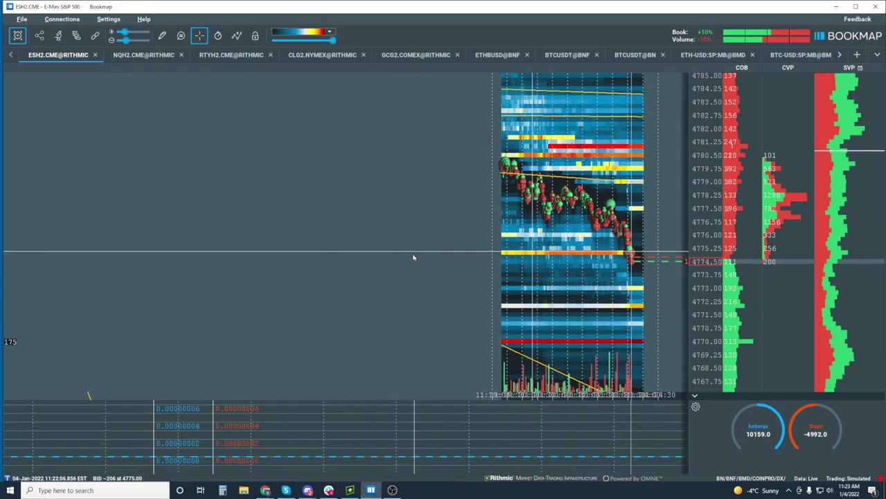
scroll(413, 257, "down", 4)
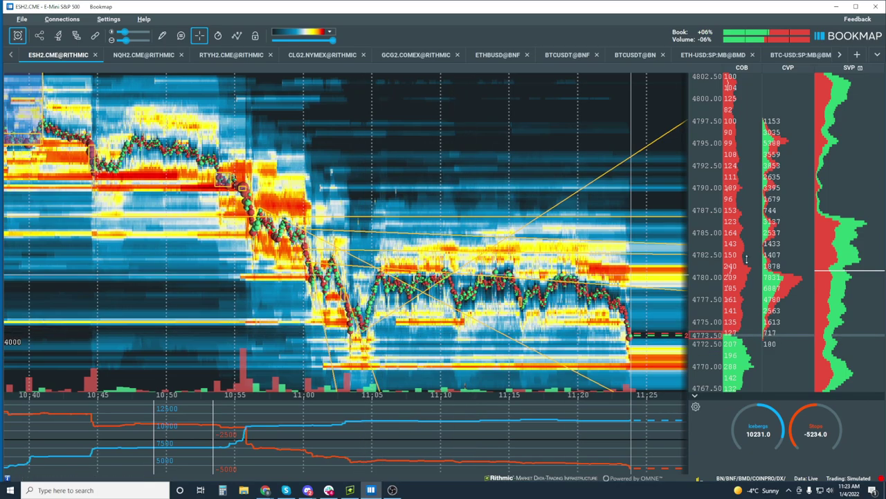
scroll(700, 206, "down", 2)
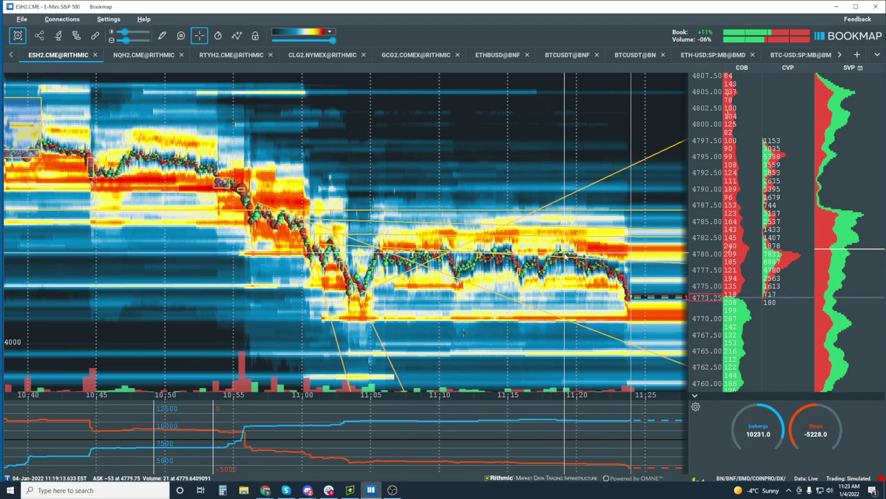
View the NQH2 heatmap zoomed out, then show the RTYH2 heatmap with adjusted zoom.
left_click(137, 57)
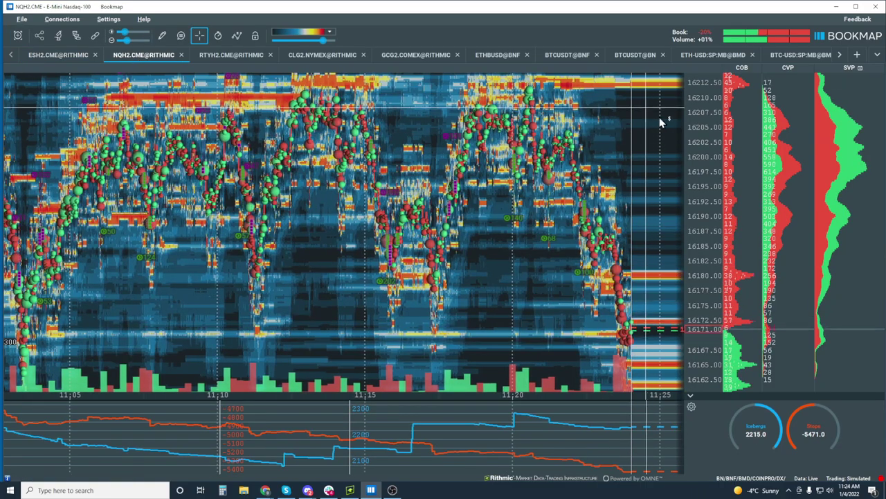
scroll(701, 117, "down", 3)
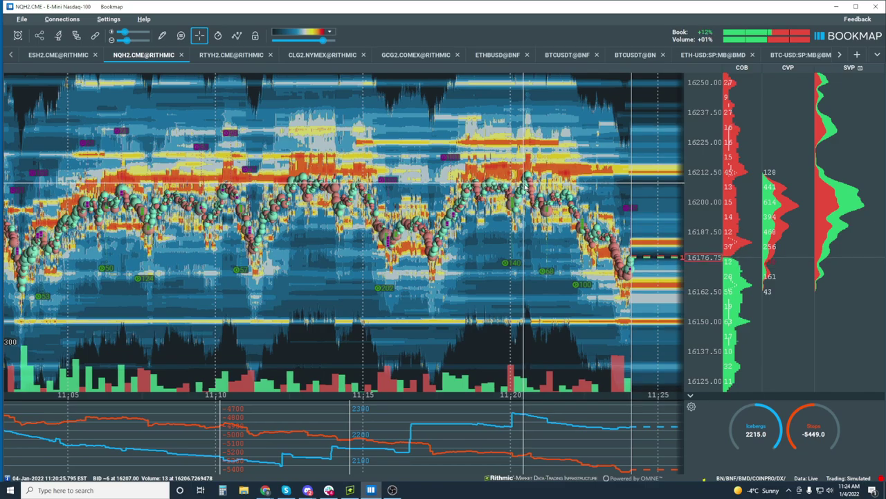
left_click(231, 55)
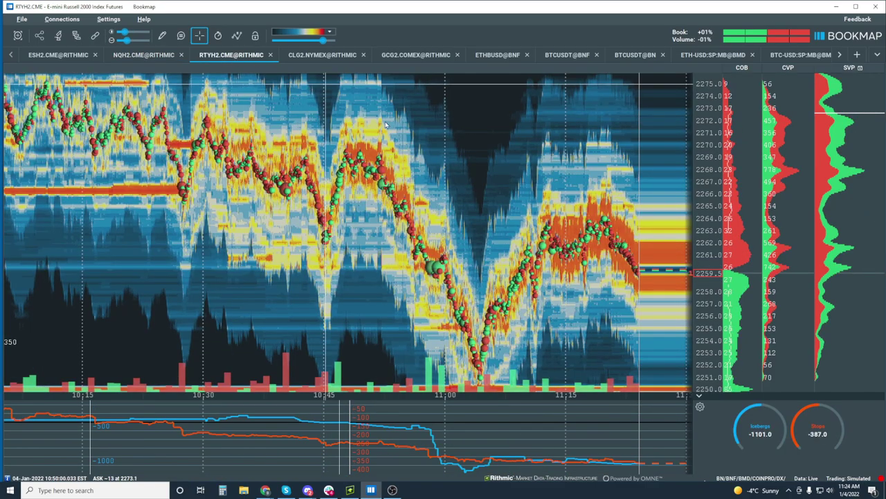
scroll(631, 263, "down", 3)
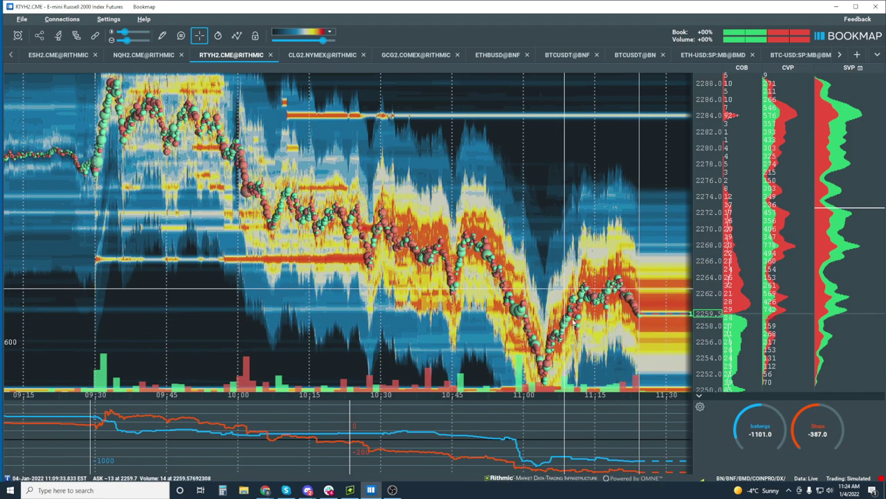
scroll(568, 325, "up", 3)
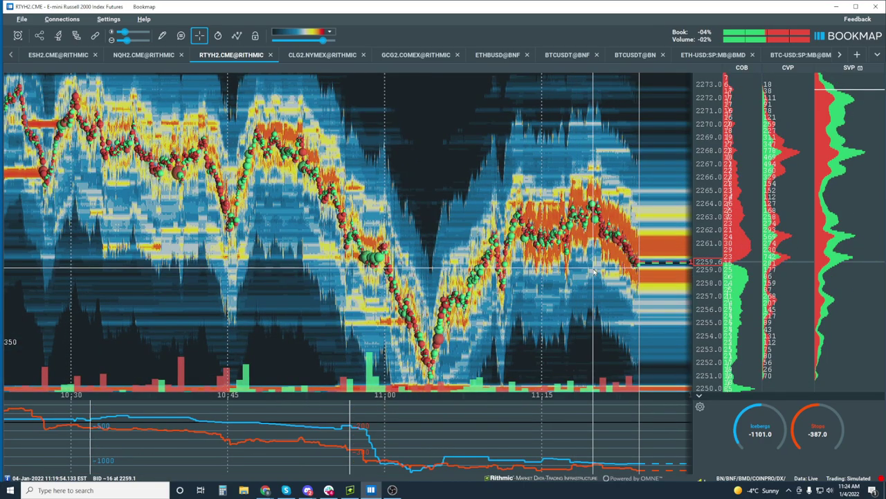
Bring back the ESH2 heatmap and zoom around the price rebound from 4770 toward 4775.
left_click(58, 55)
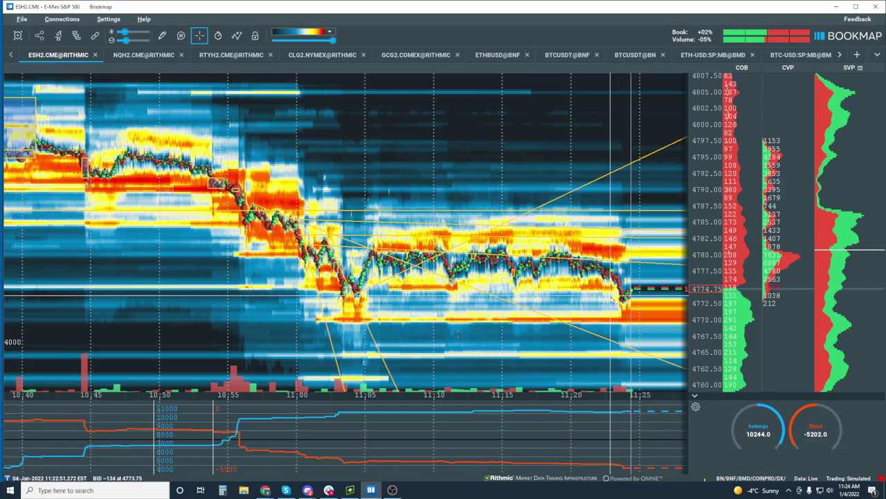
scroll(702, 164, "down", 5)
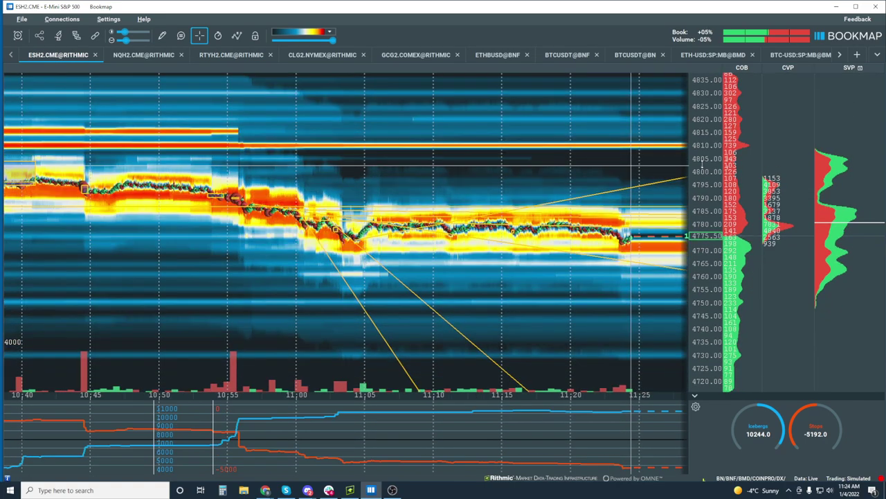
scroll(702, 165, "up", 3)
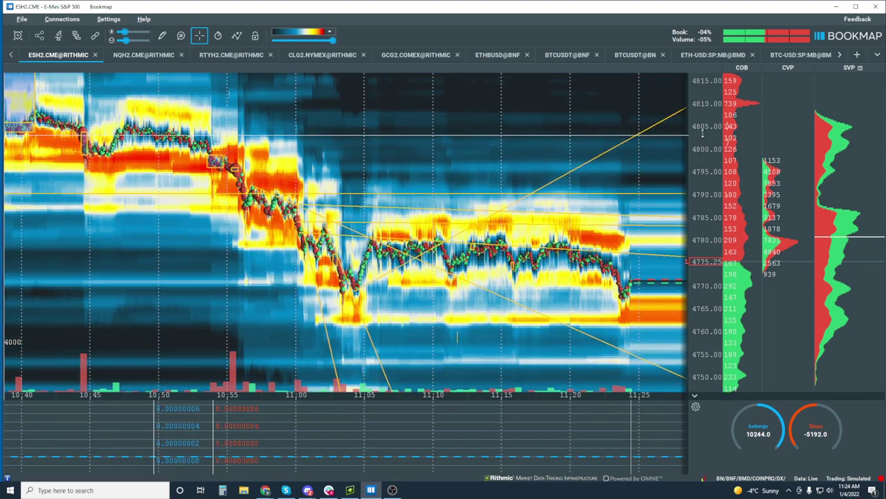
scroll(702, 132, "up", 2)
scroll(640, 280, "up", 4)
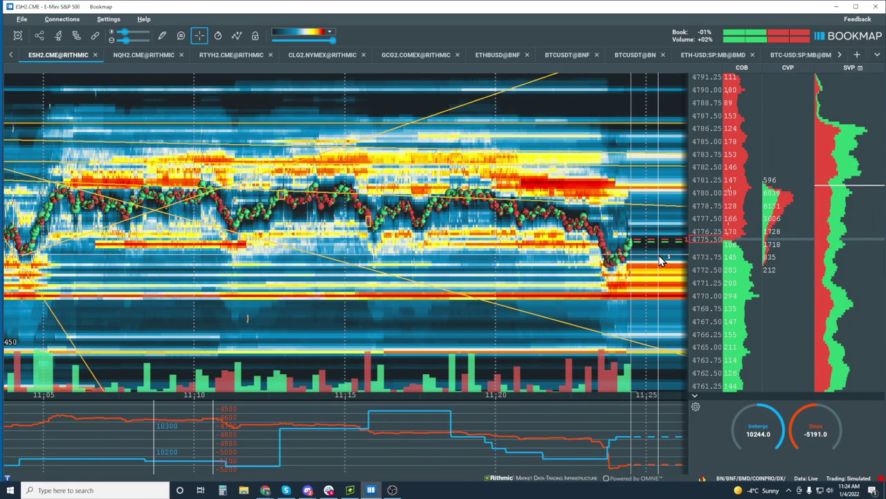
scroll(650, 255, "down", 2)
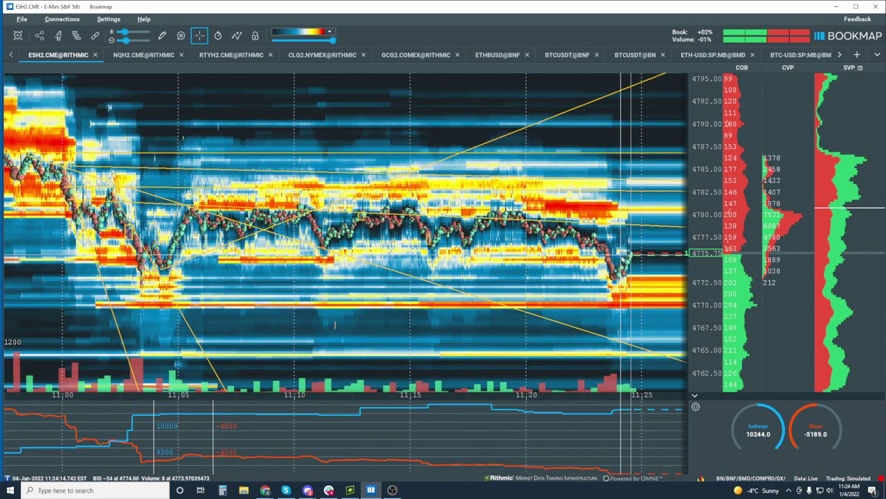
scroll(715, 271, "up", 3)
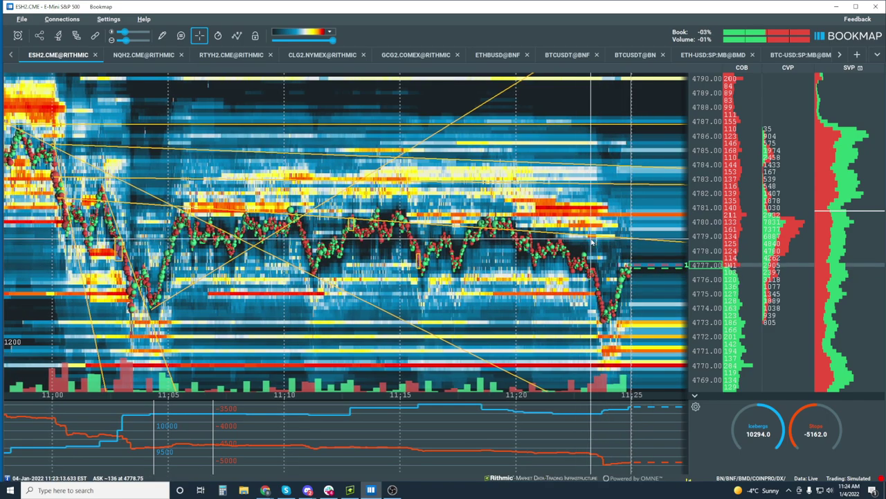
scroll(602, 267, "down", 2)
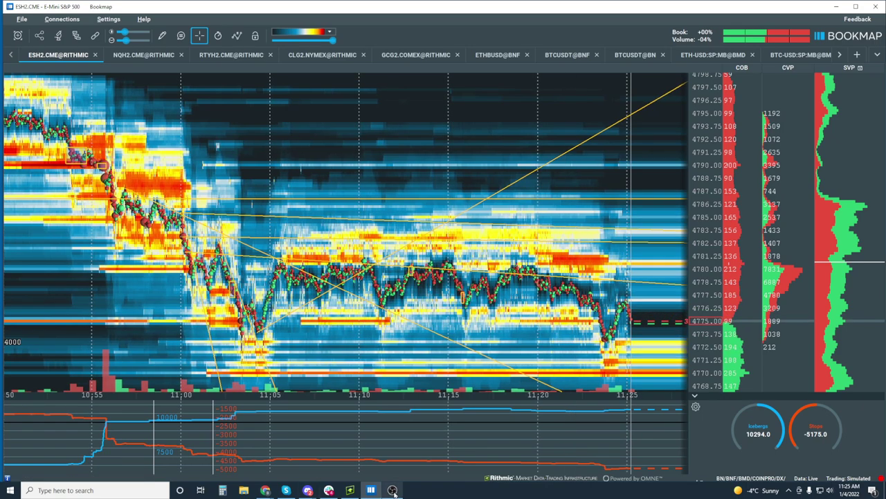
left_click(350, 489)
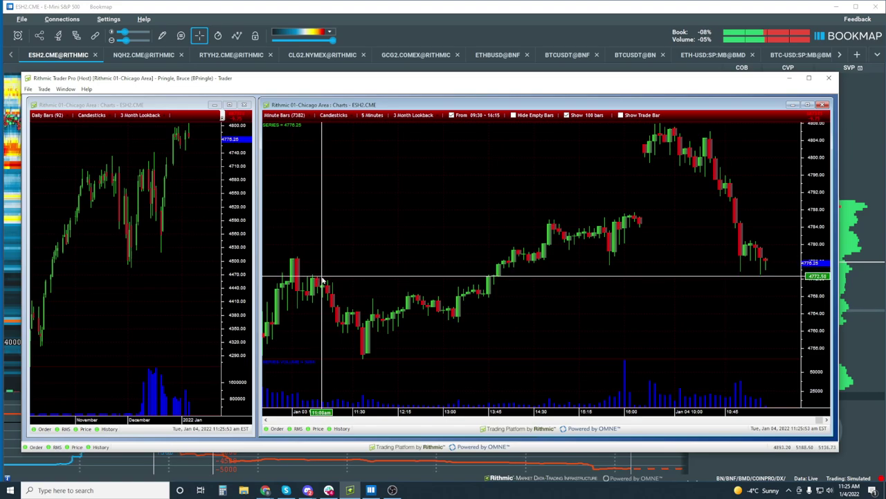
key("alt+Tab")
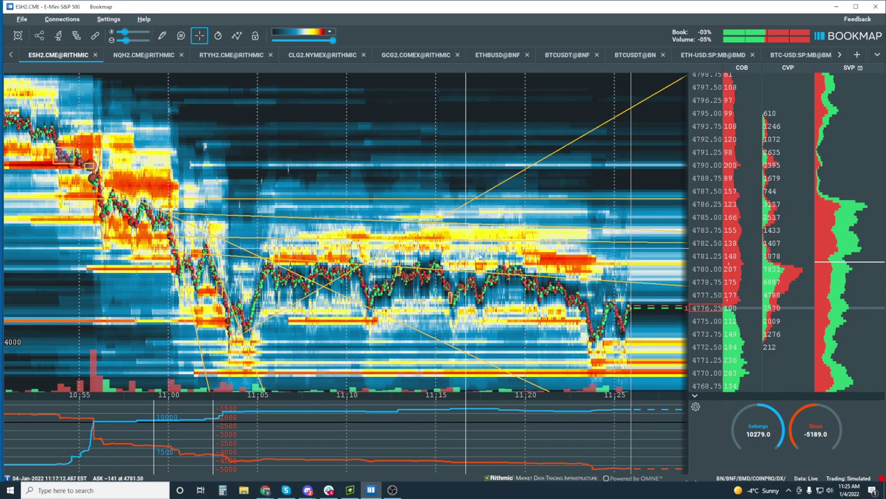
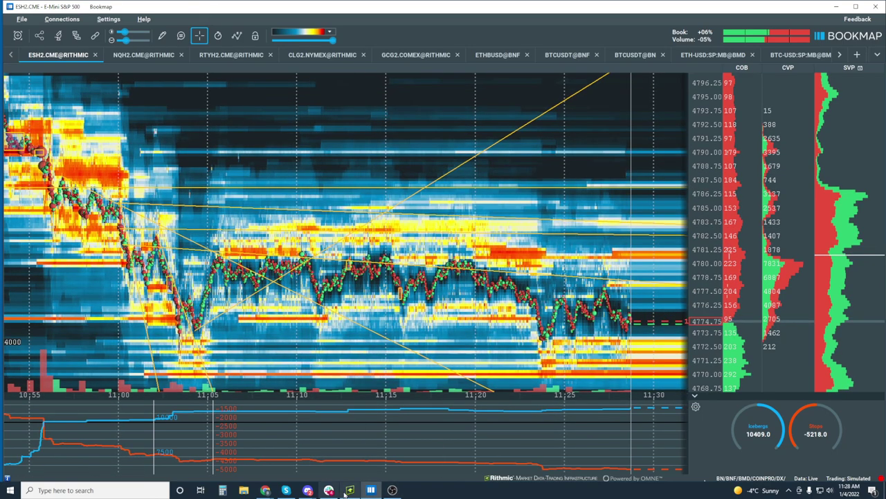
Bring the Rithmic Trader Pro window with the ESH2 daily and 5-minute charts in front of Bookmap.
left_click(351, 490)
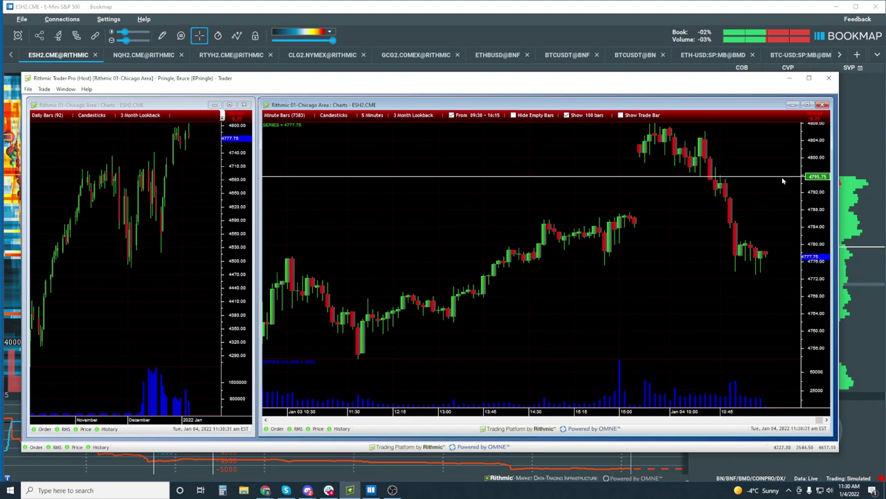
Switch away from Rithmic Trader Pro back to the ESH2.CME Bookmap heatmap with Alt+Tab.
key("alt+Tab")
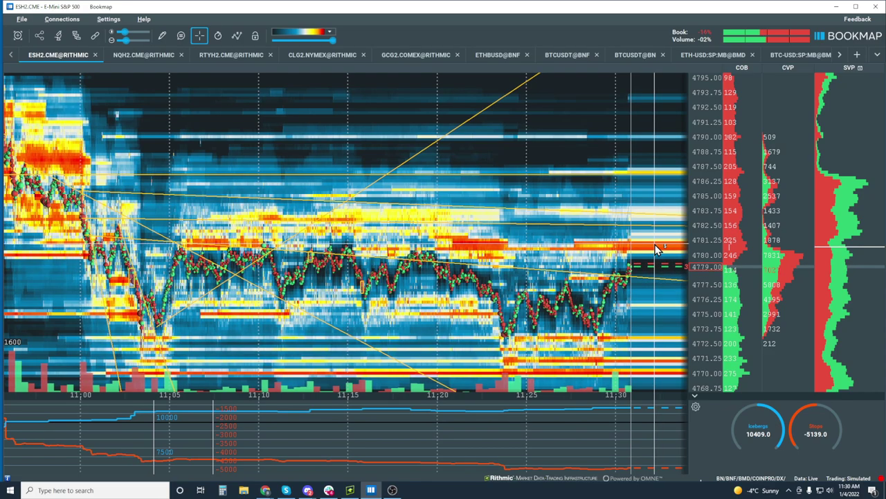
Zoom the ESH2 heatmap's time axis in to about 11:15–11:30.
scroll(658, 250, "up", 3)
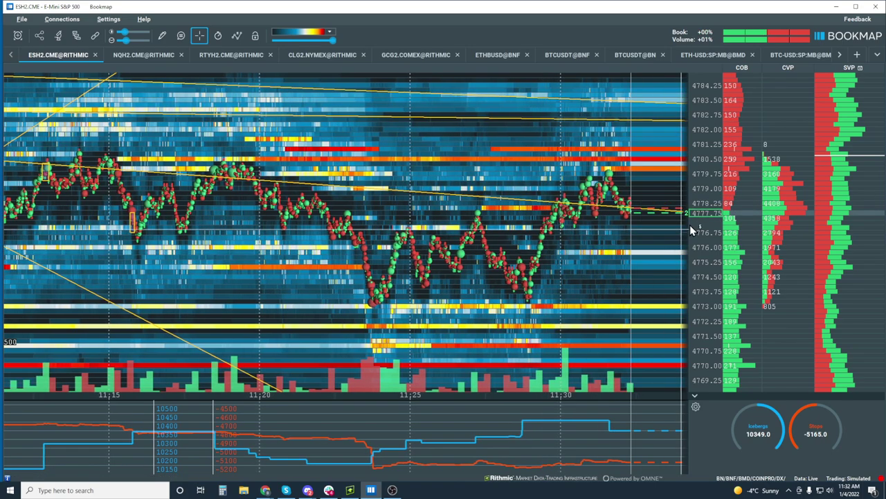
Zoom the ESH2 heatmap in further to about 11:18–11:34 around 4770–4784.
scroll(644, 232, "up", 2)
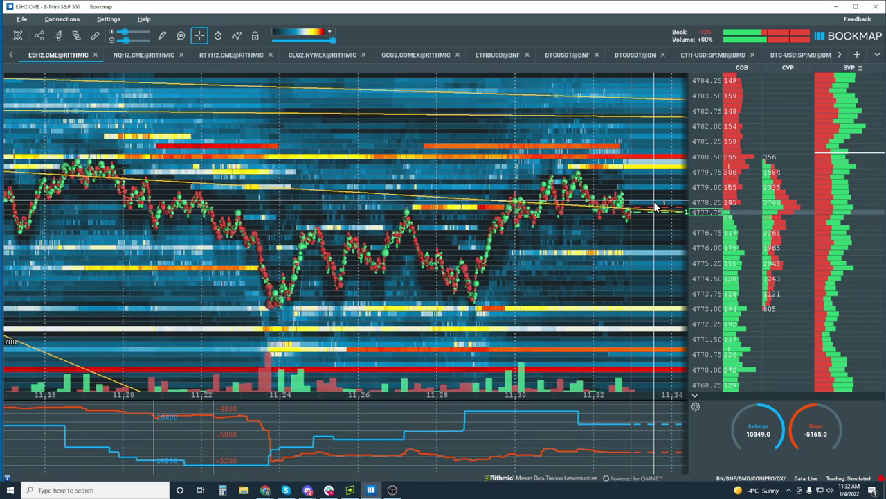
Zoom in briefly, then out to show ESH2 history back to 10:40 across 4771–4802.
scroll(655, 207, "up", 4)
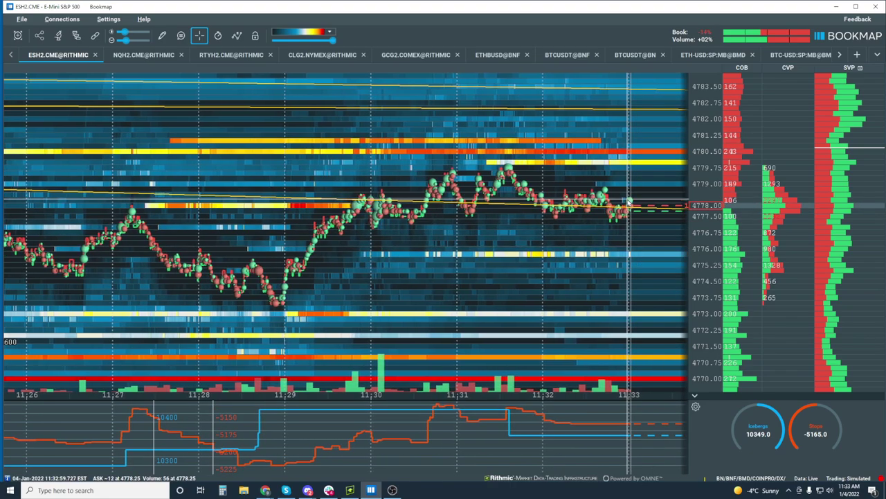
scroll(707, 220, "up", 3)
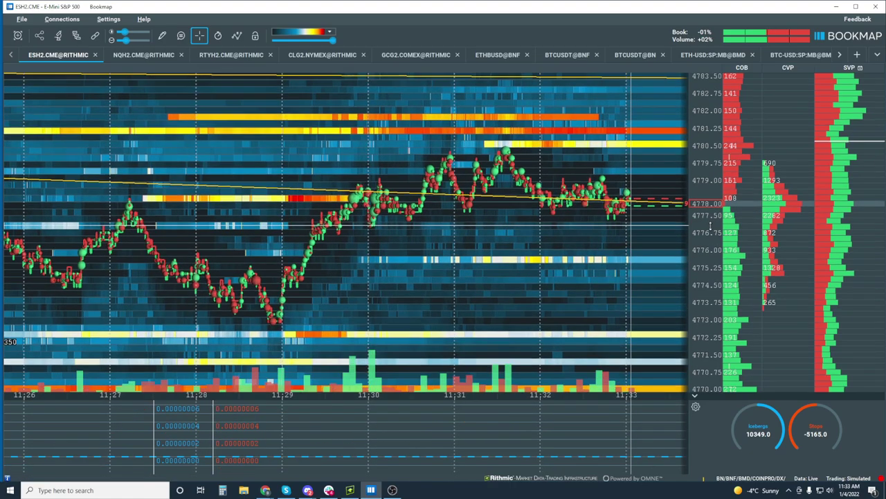
scroll(707, 220, "up", 3)
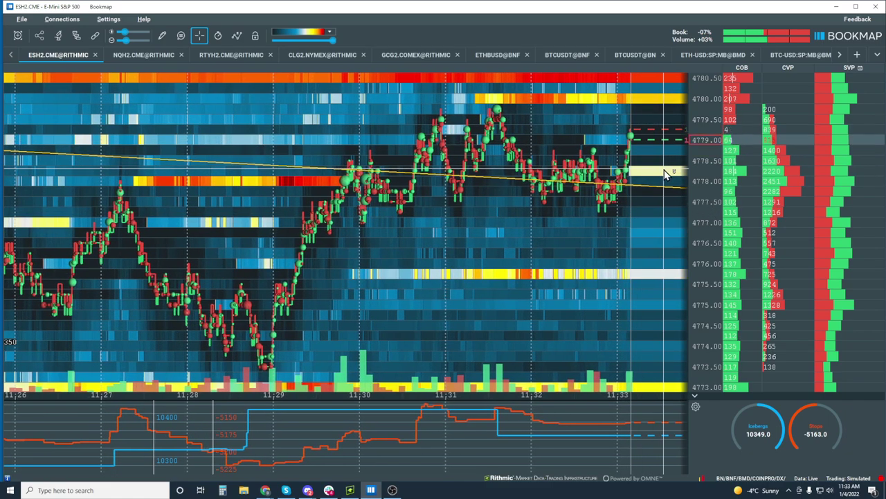
scroll(707, 151, "down", 2)
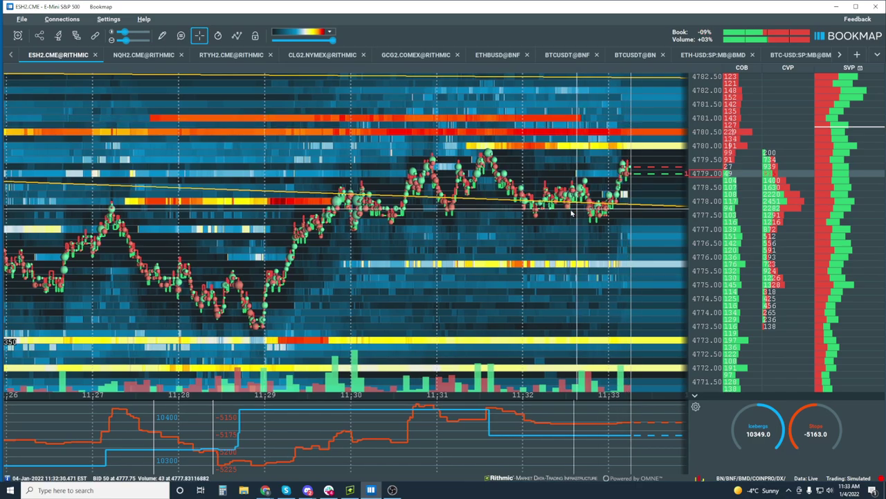
scroll(572, 222, "down", 4)
scroll(566, 241, "down", 5)
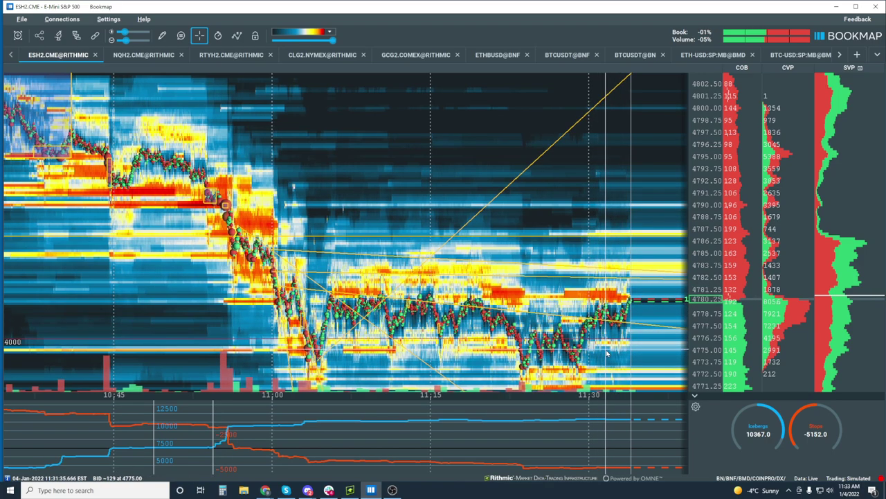
Zoom the ESH2 heatmap out to span 09:30–11:45, reaching up to 4810.
scroll(606, 353, "up", 3)
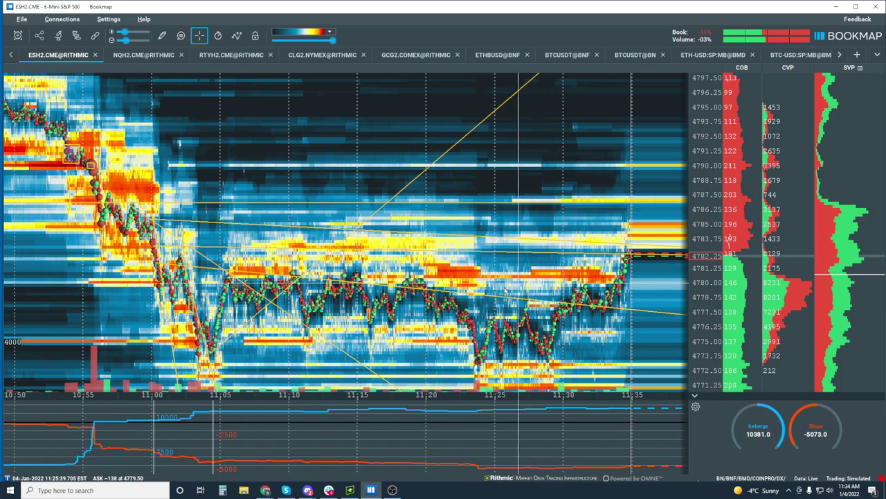
scroll(302, 263, "down", 2)
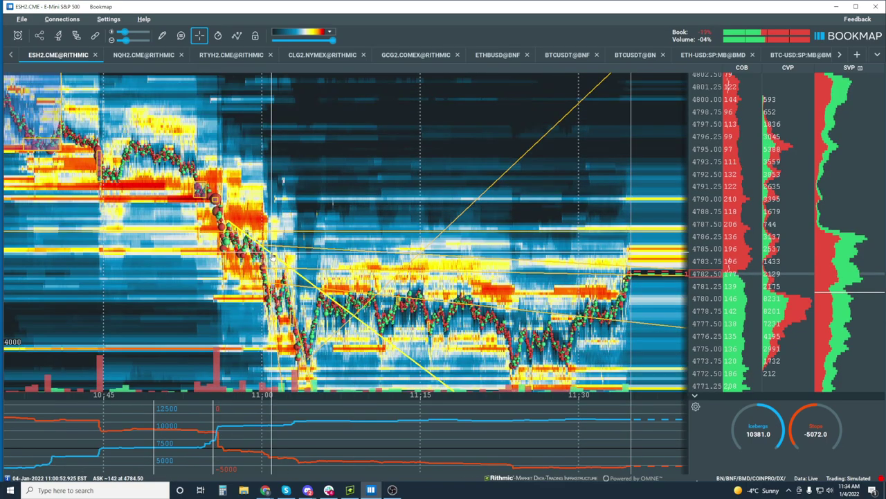
scroll(303, 263, "down", 2)
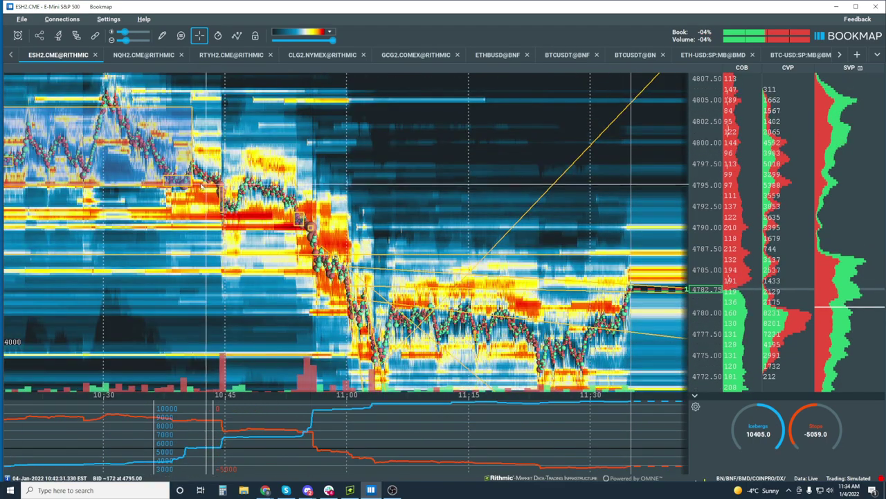
scroll(179, 179, "down", 3)
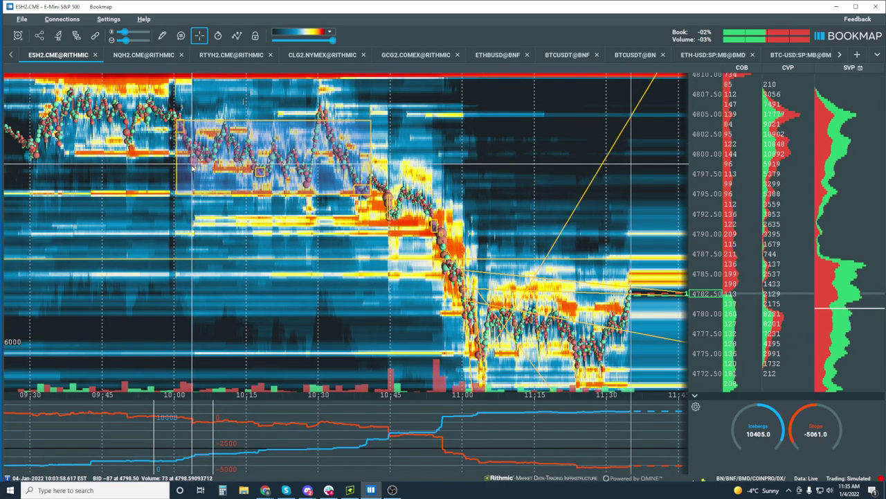
Draw horizontal price lines near 4805 and 4797, then set the drawing tool back to None.
left_click(164, 37)
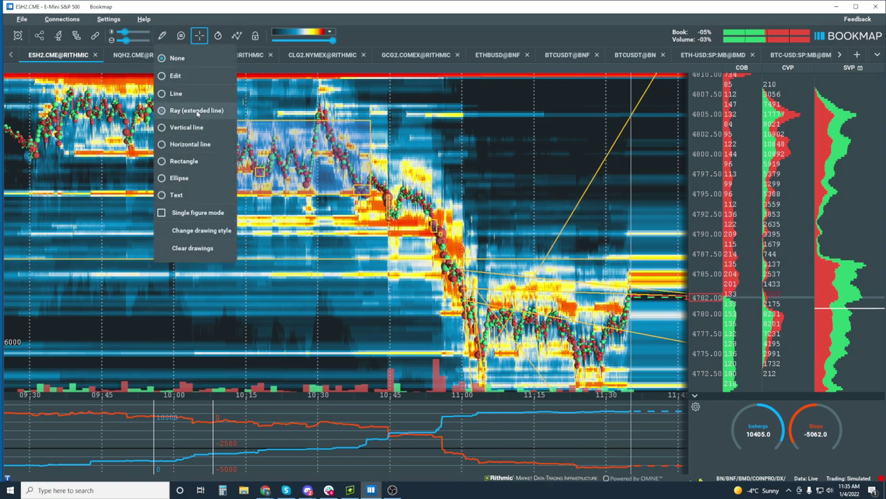
left_click(198, 144)
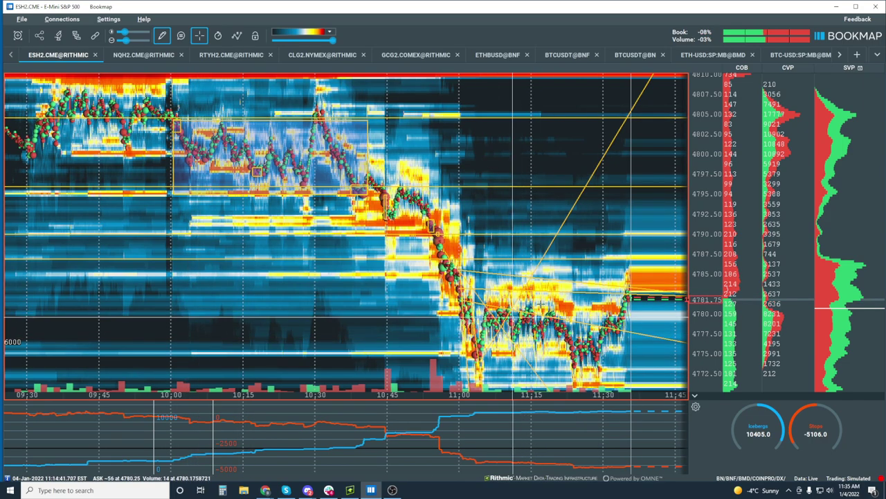
left_click(161, 36)
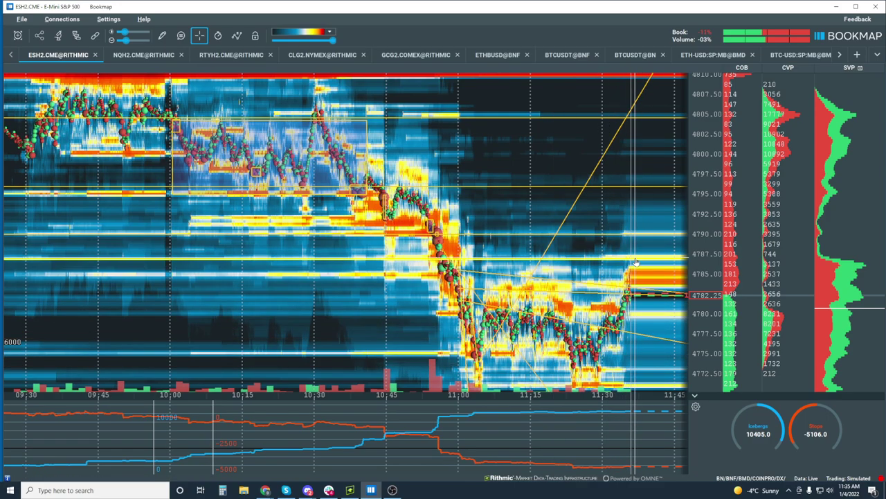
Zoom around the live edge to frame ESH2 price action from about 11:15 to 11:40.
scroll(635, 263, "up", 5)
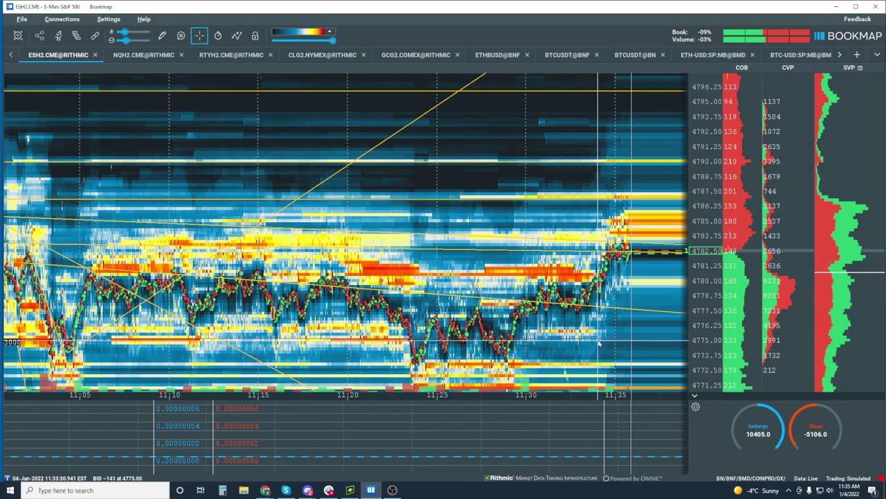
scroll(599, 291, "down", 3)
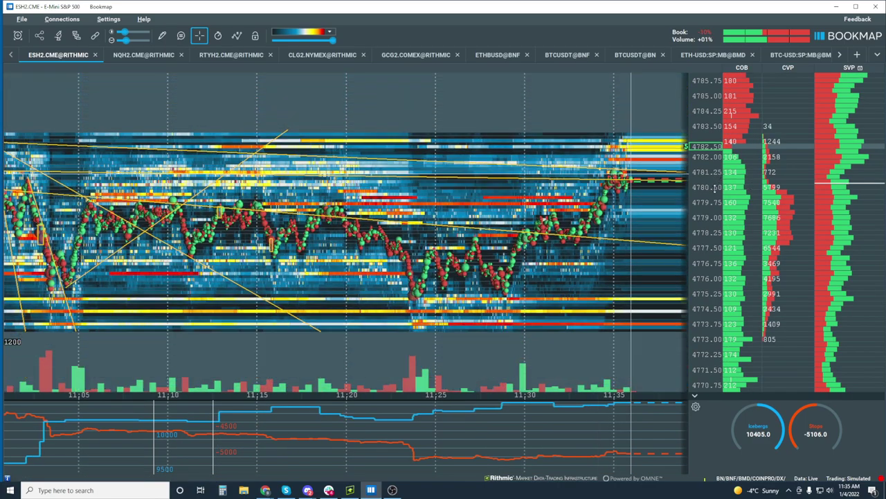
scroll(601, 244, "down", 2)
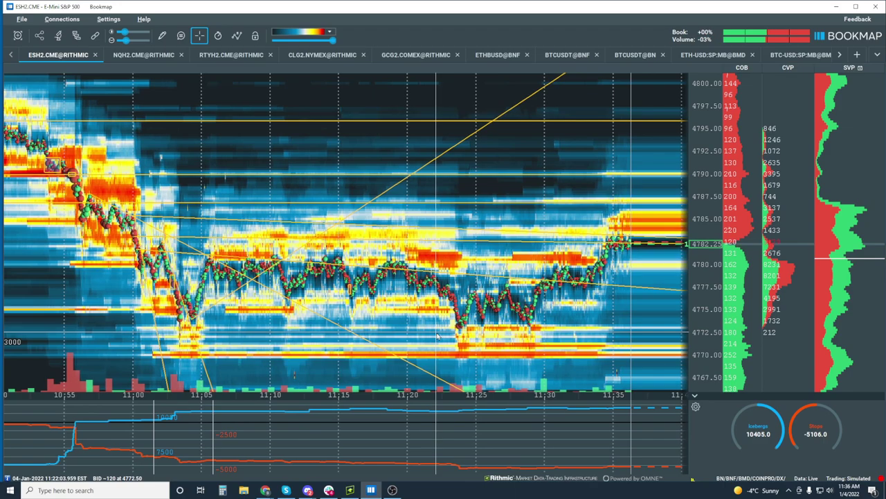
scroll(657, 201, "up", 3)
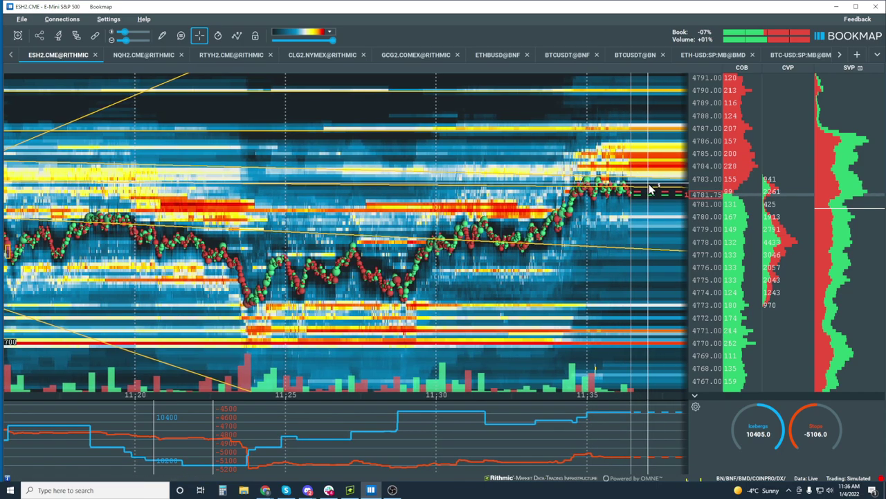
scroll(637, 169, "up", 2)
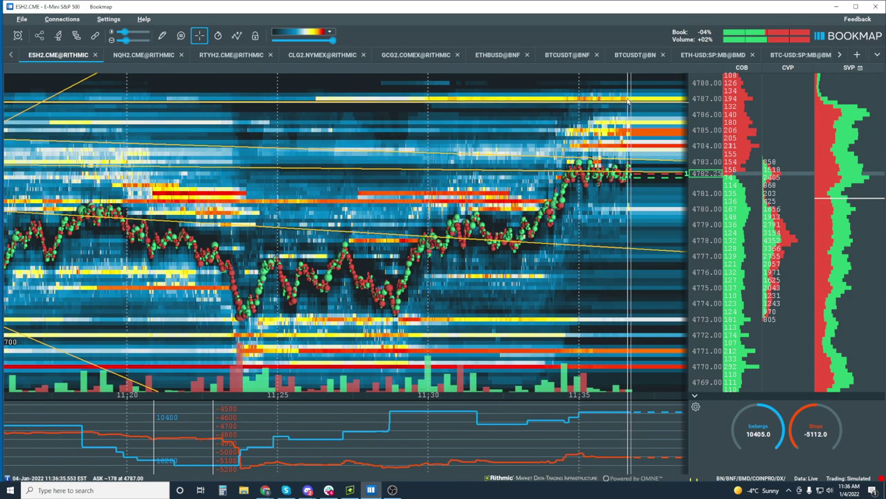
scroll(450, 262, "down", 3)
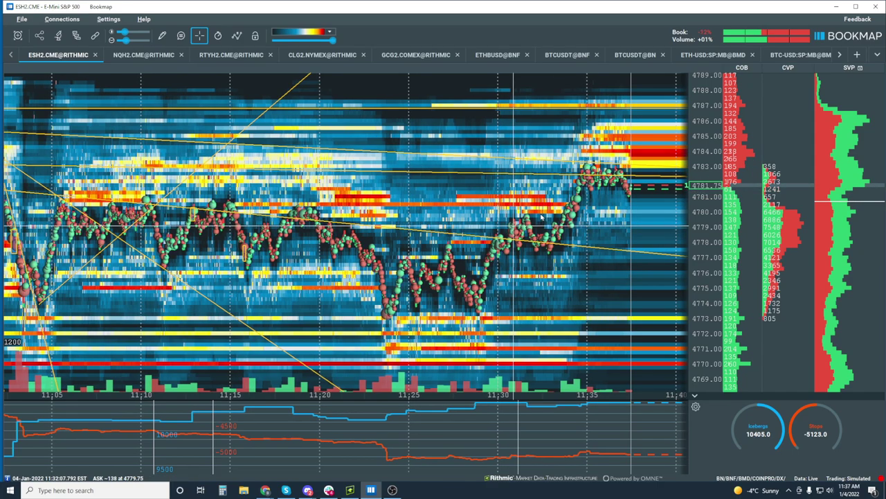
scroll(561, 211, "up", 2)
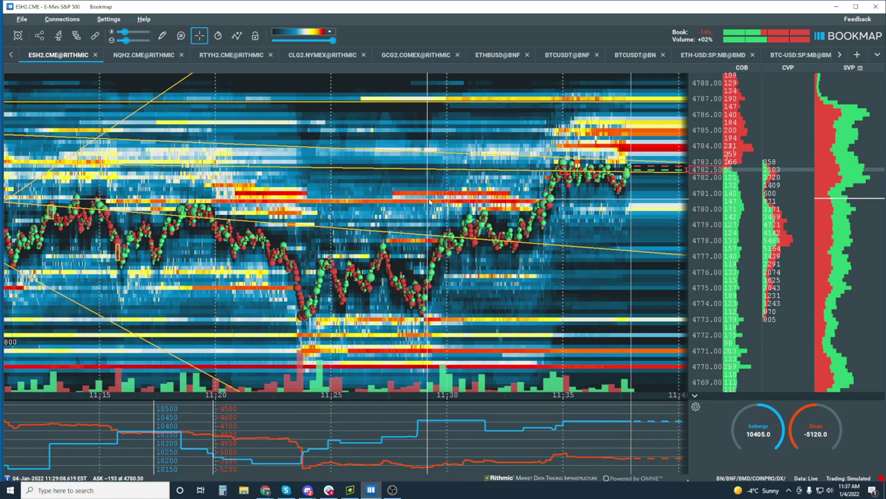
Zoom out, check the NQH2 and RTYH2 heatmaps, then return to the ESH2 chart.
scroll(435, 190, "down", 5)
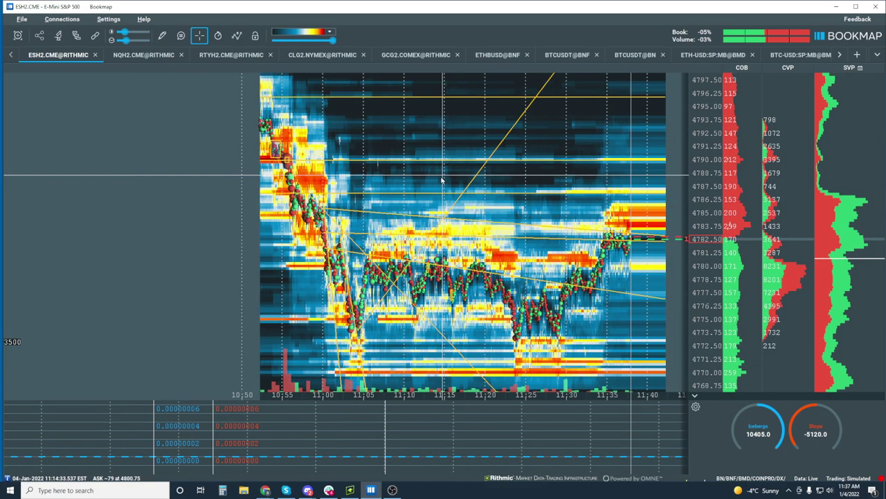
left_click(146, 55)
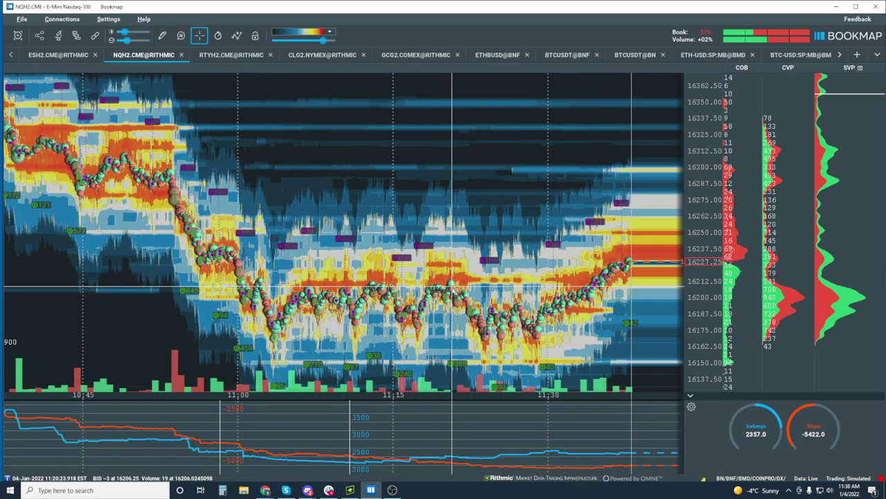
left_click(231, 55)
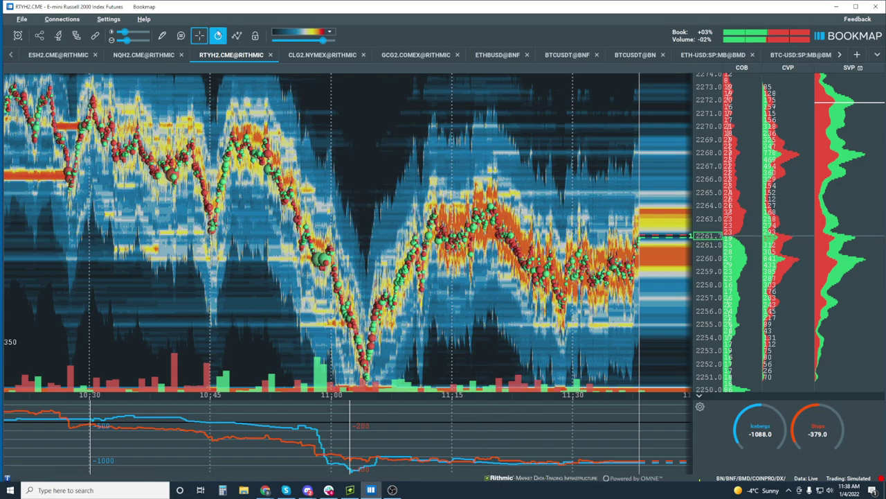
left_click(59, 55)
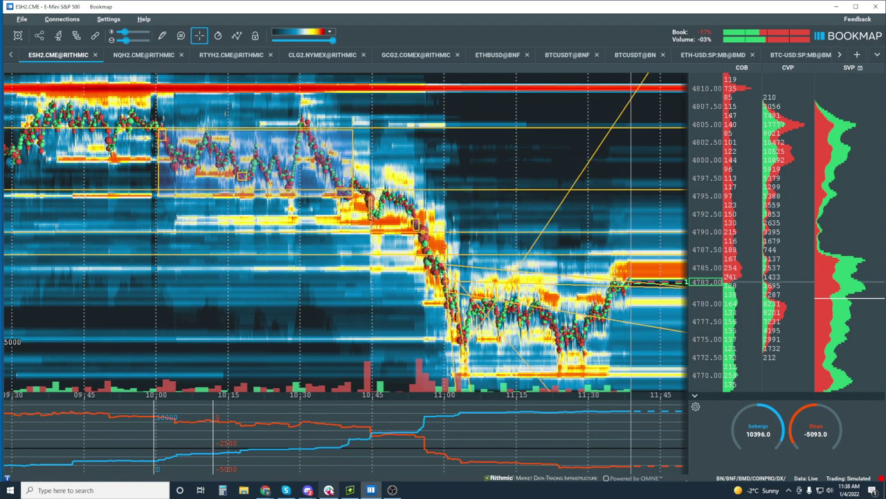
Review prices on Rithmic's ES daily and 5-minute charts, then return to Bookmap.
left_click(346, 493)
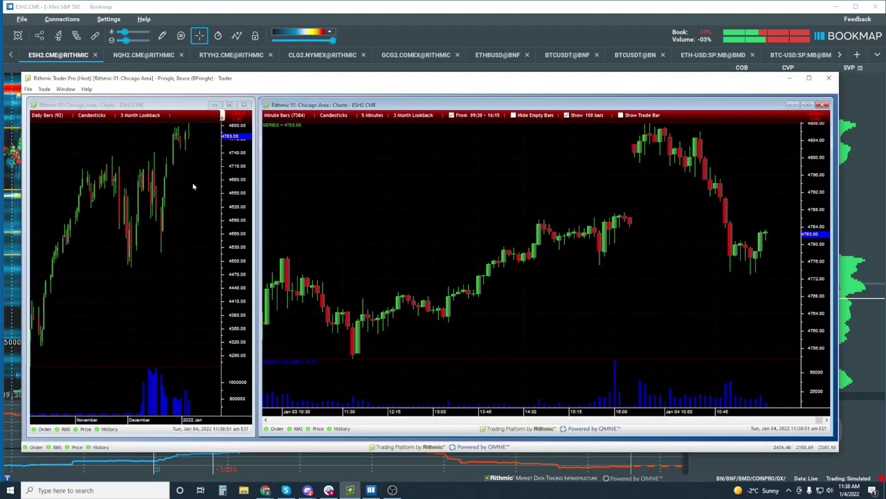
left_click(149, 239)
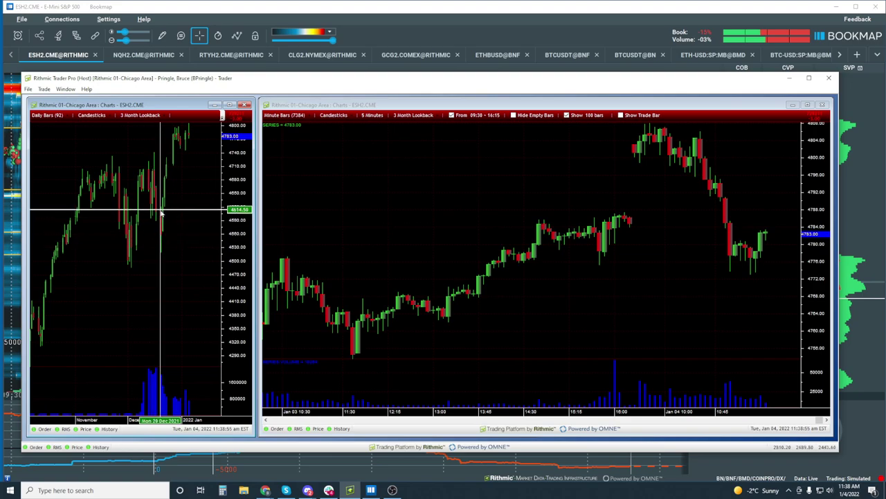
left_click(175, 236)
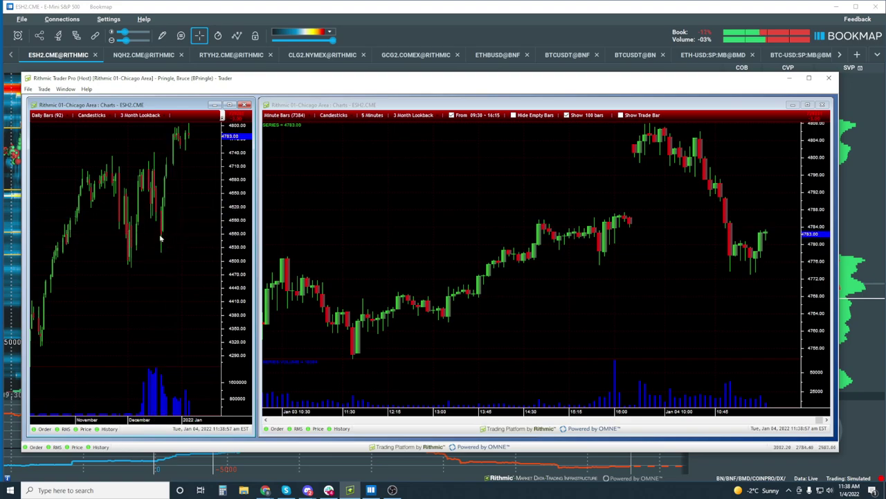
left_click(148, 248)
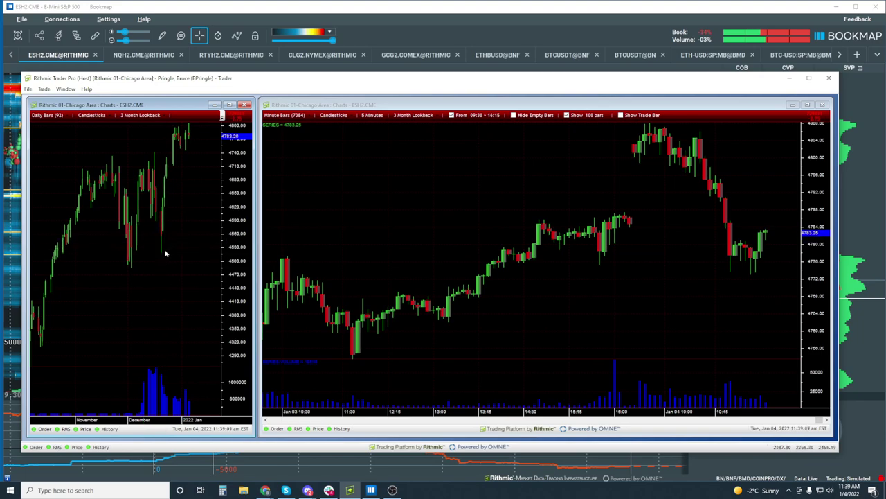
left_click(746, 242)
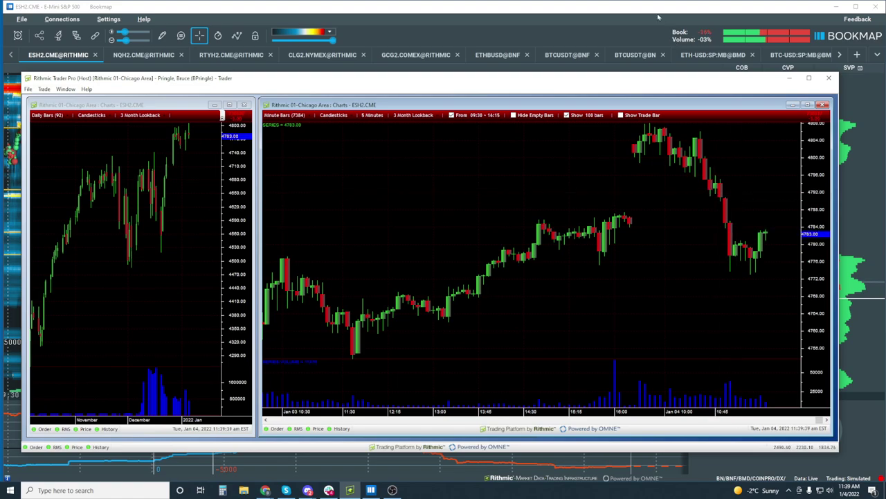
key("alt+Tab")
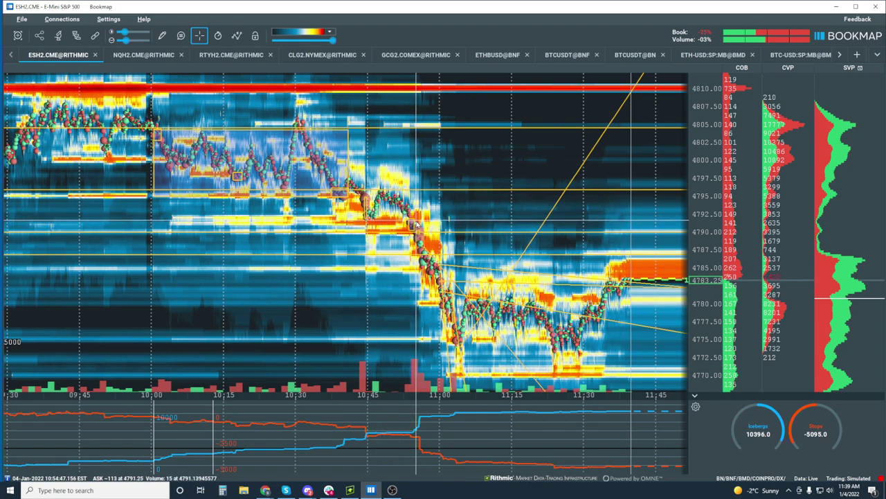
Draw a horizontal line on the ESH2.CME heatmap at about 4796.50.
left_click(163, 35)
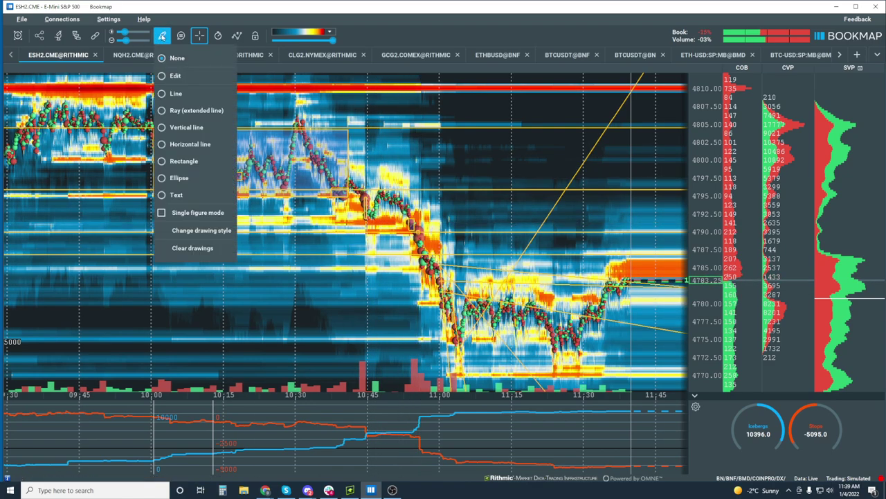
left_click(207, 145)
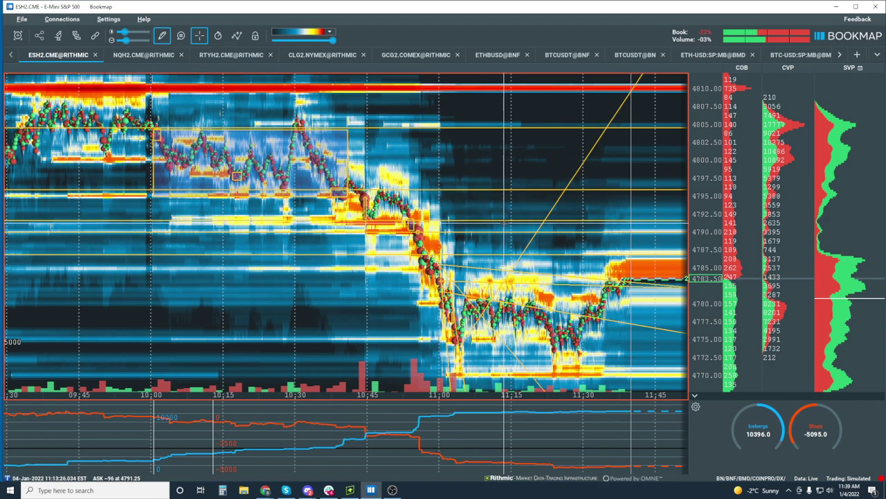
left_click(546, 215)
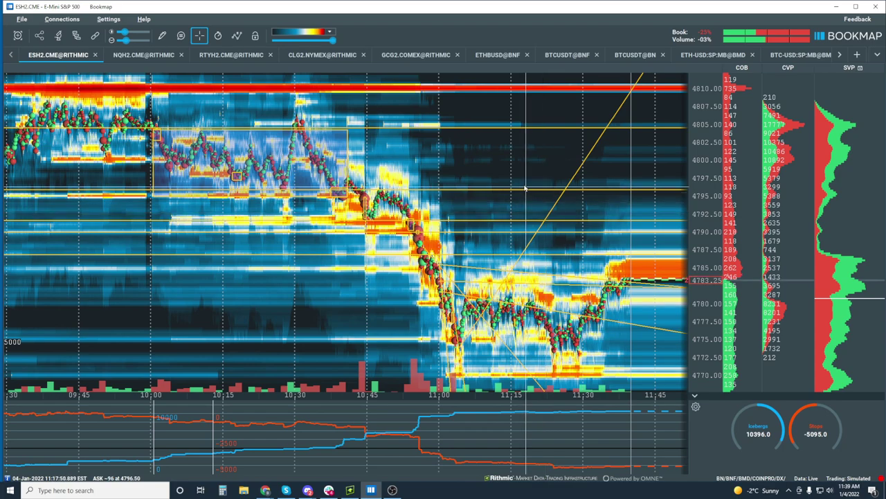